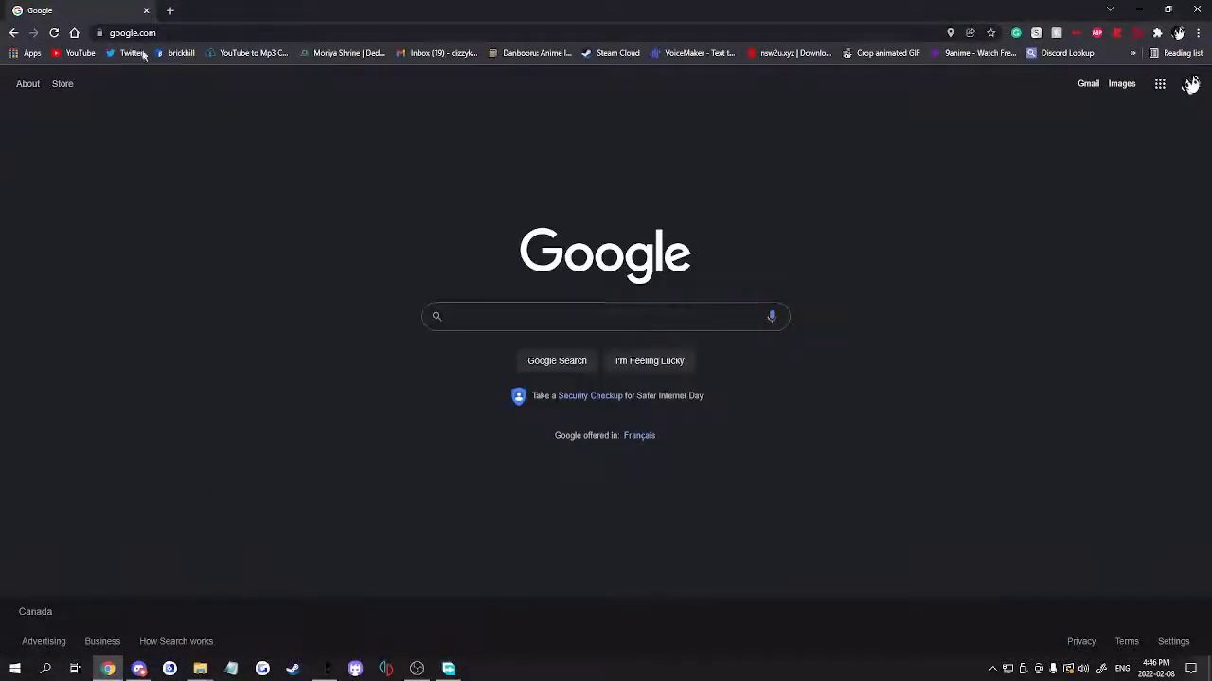
Search for 'BCML download' and open the GameBanana BOTW Cross-Platform Mod Loader page
click(142, 32)
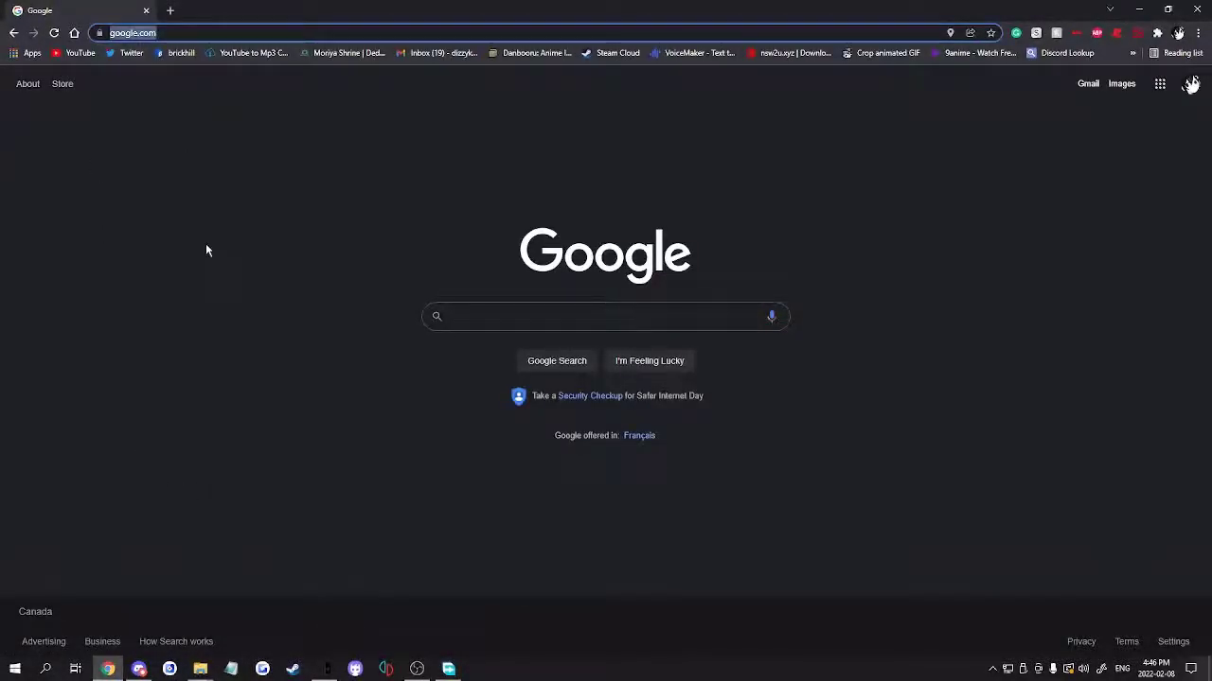
text(BCML)
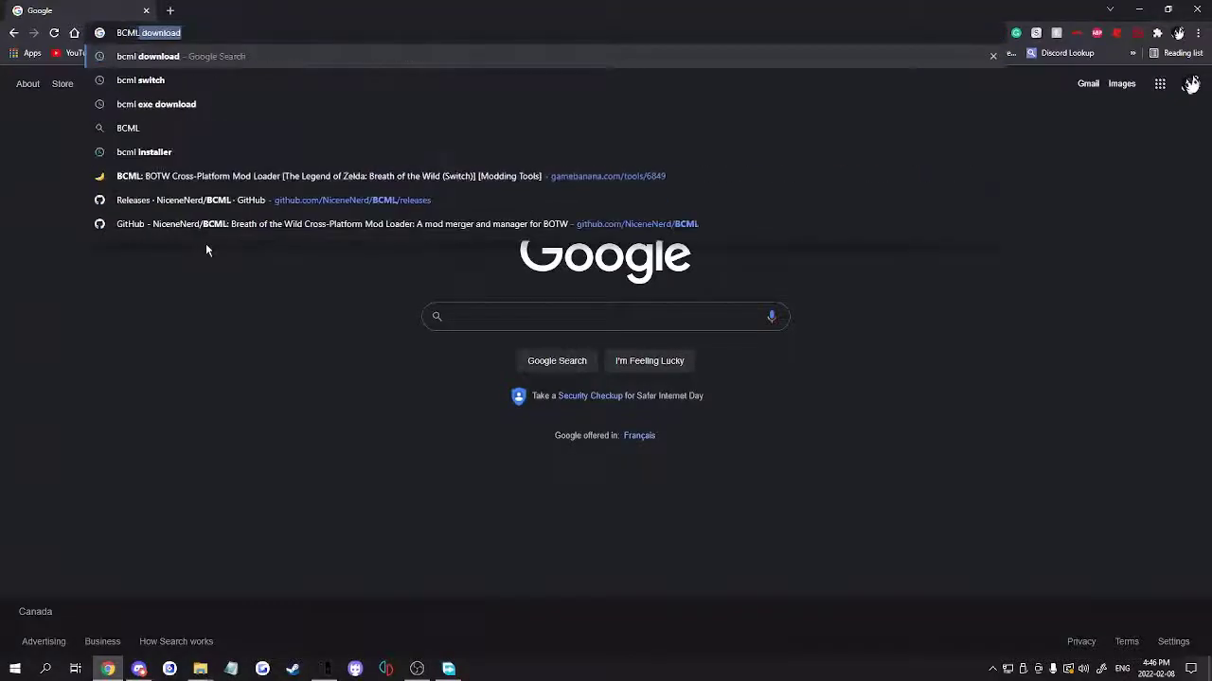
text( download)
key(Return)
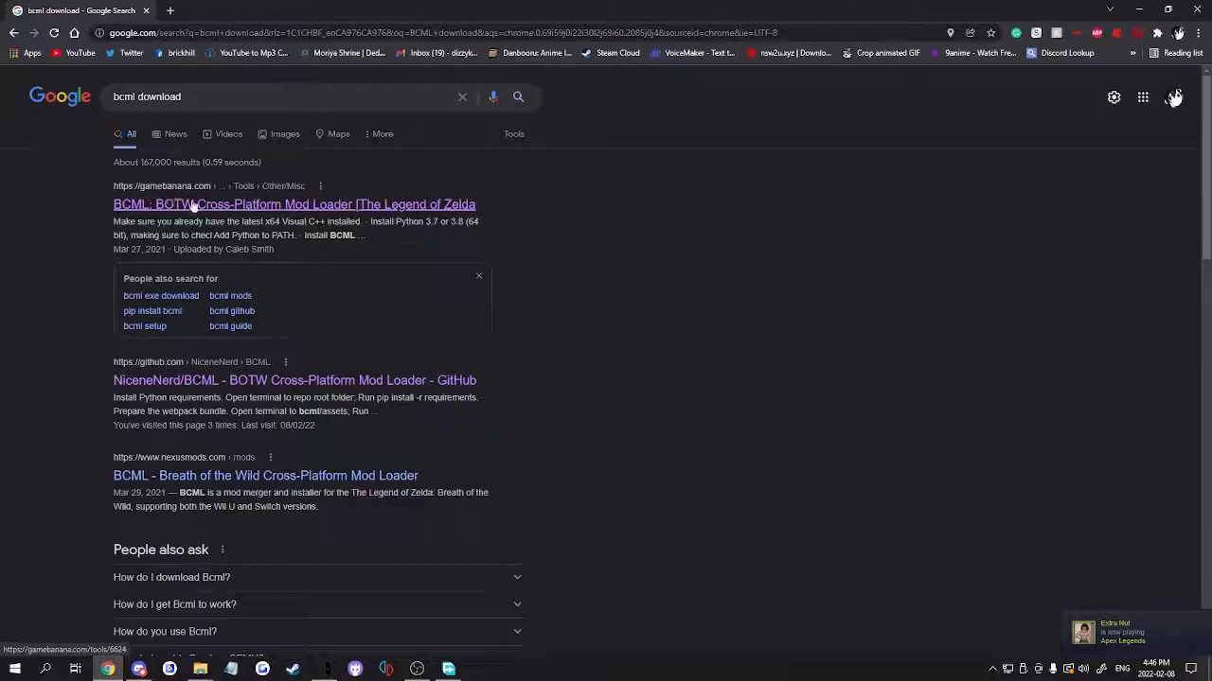
click(189, 204)
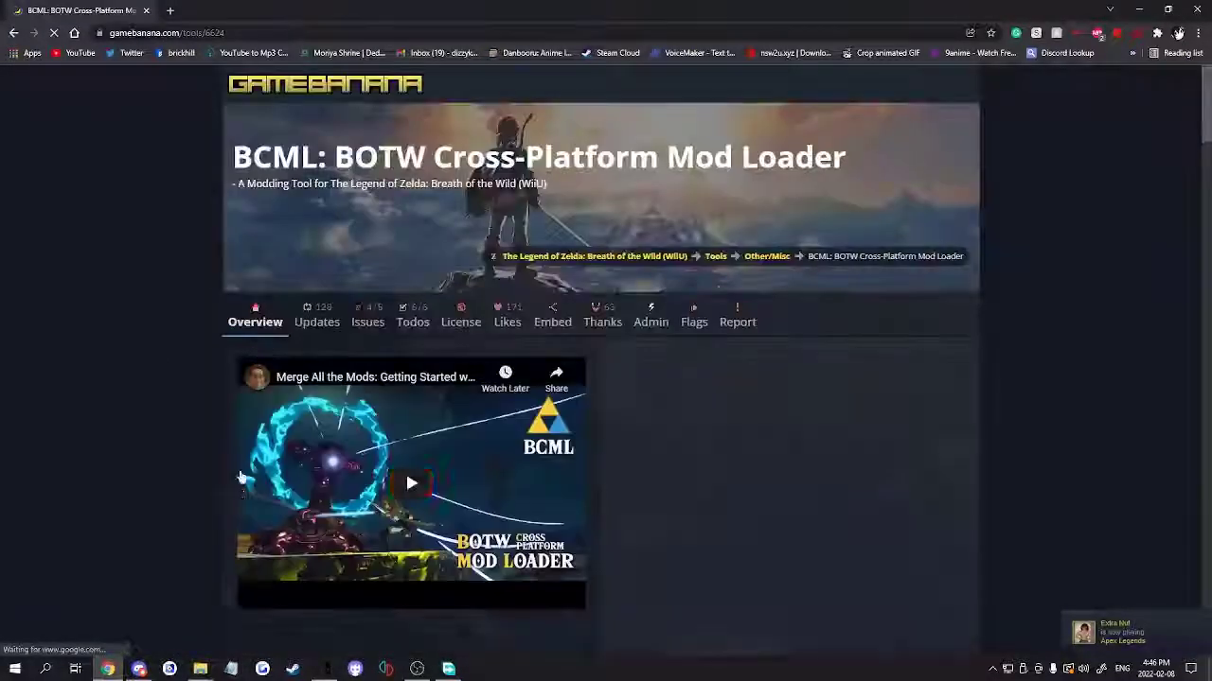
Review the requirements and Files section with bcml-getting-started-stuff.zip, then bring up File Explorer
scroll(251, 354, down, 10)
scroll(407, 379, down, 15)
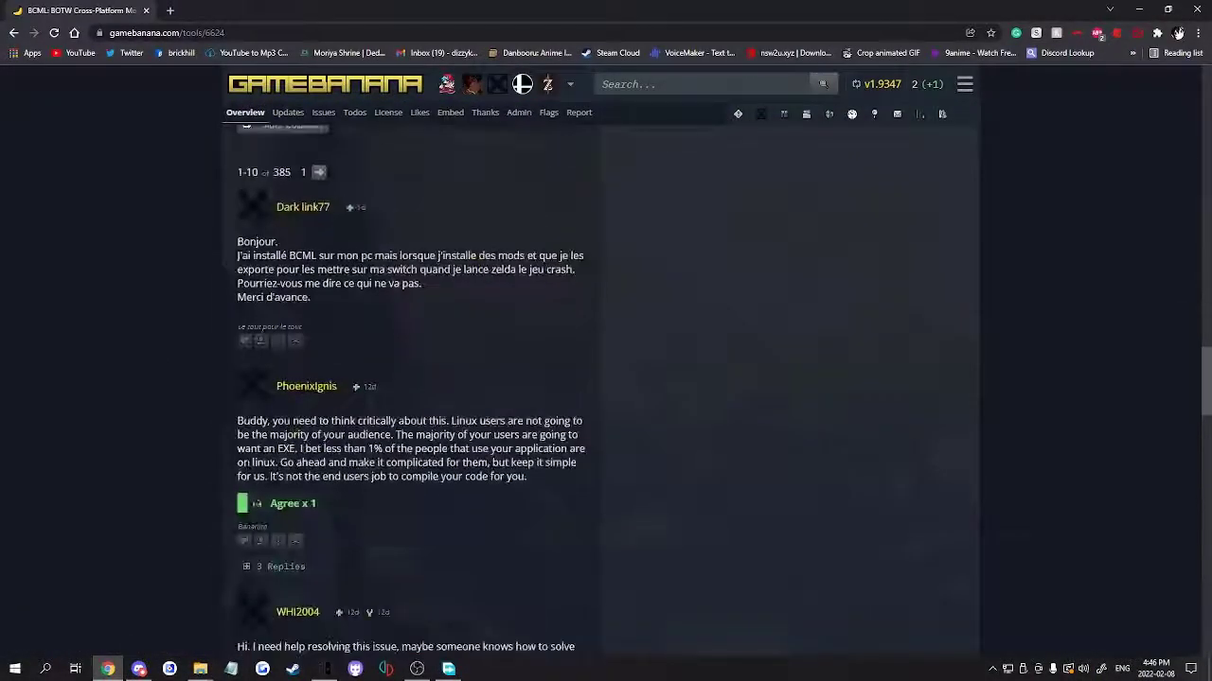
scroll(407, 379, up, 20)
scroll(202, 394, down, 4)
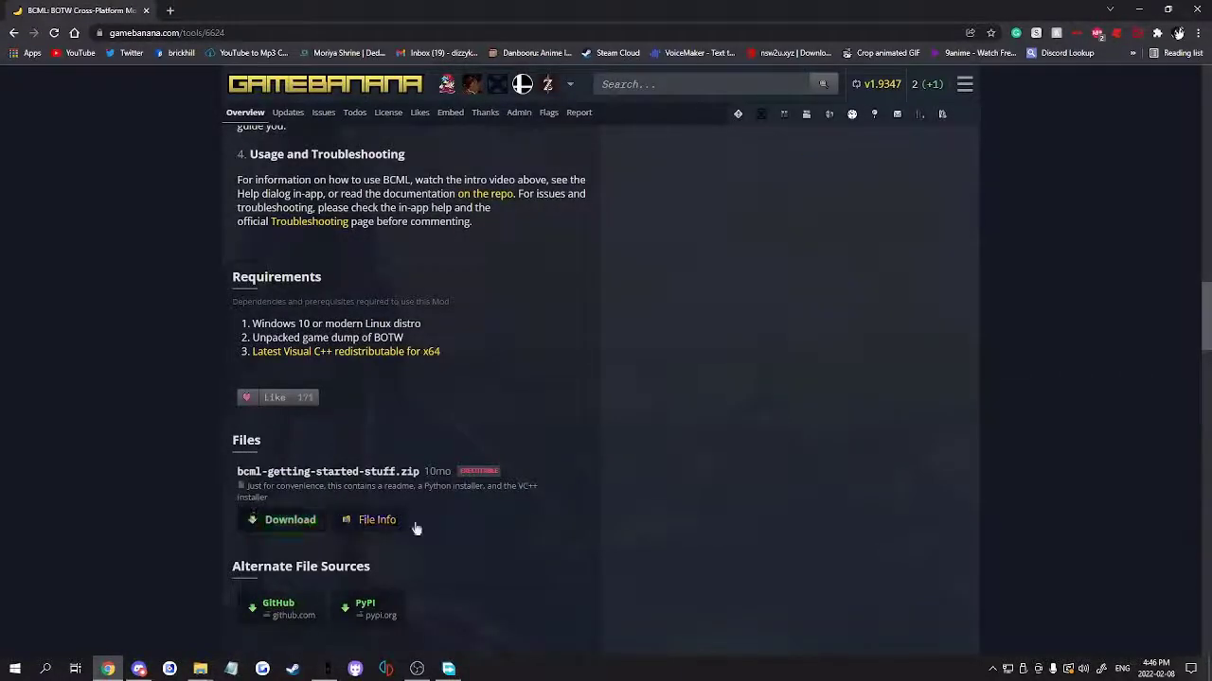
click(200, 669)
Open bcml-getting-started-stuff in Downloads and launch the python-3.8.8-amd64.exe installer
click(187, 633)
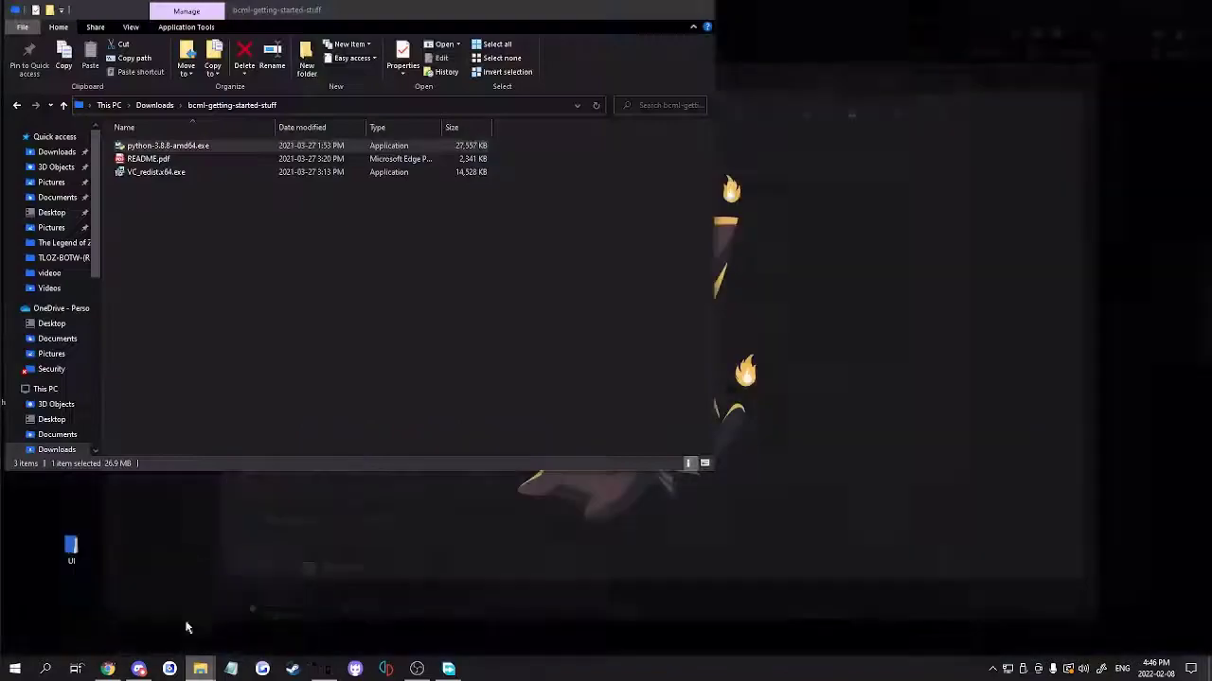
click(155, 105)
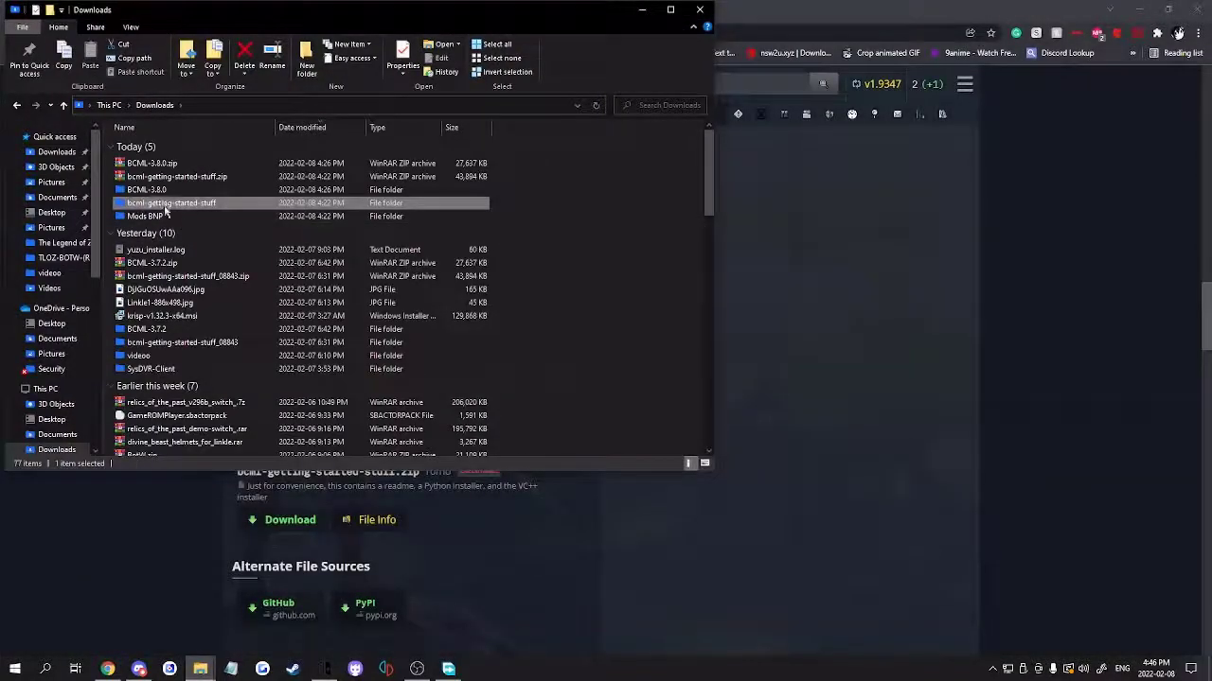
double_click(167, 208)
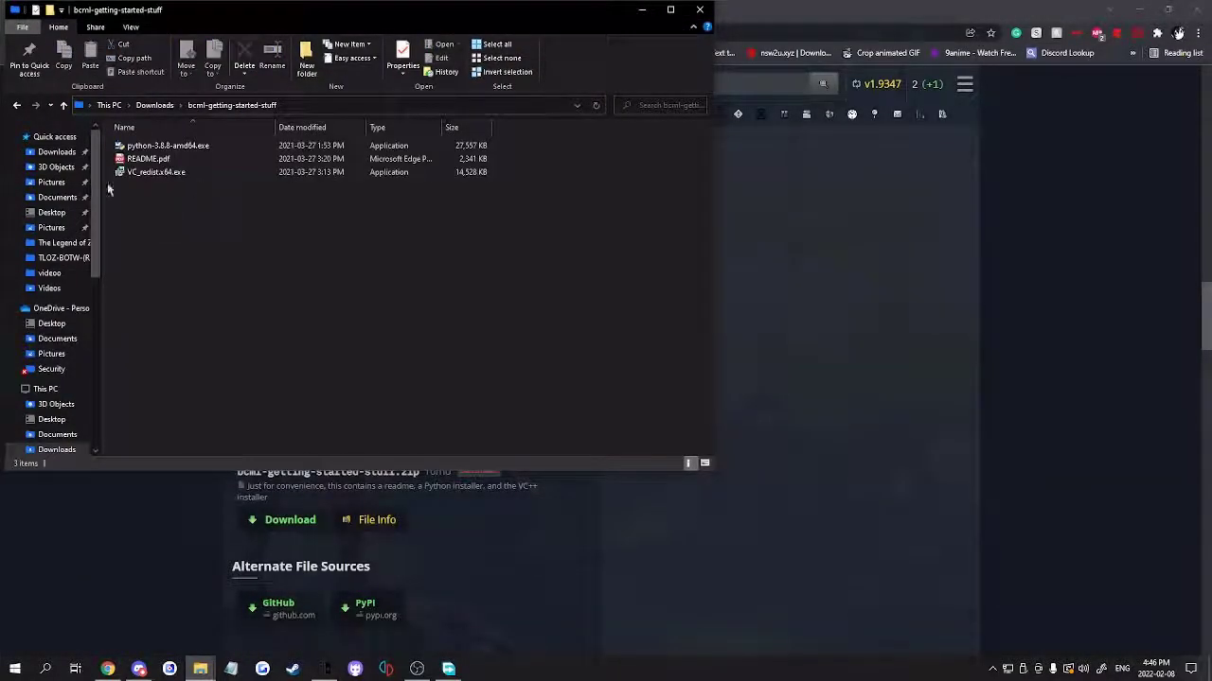
click(178, 148)
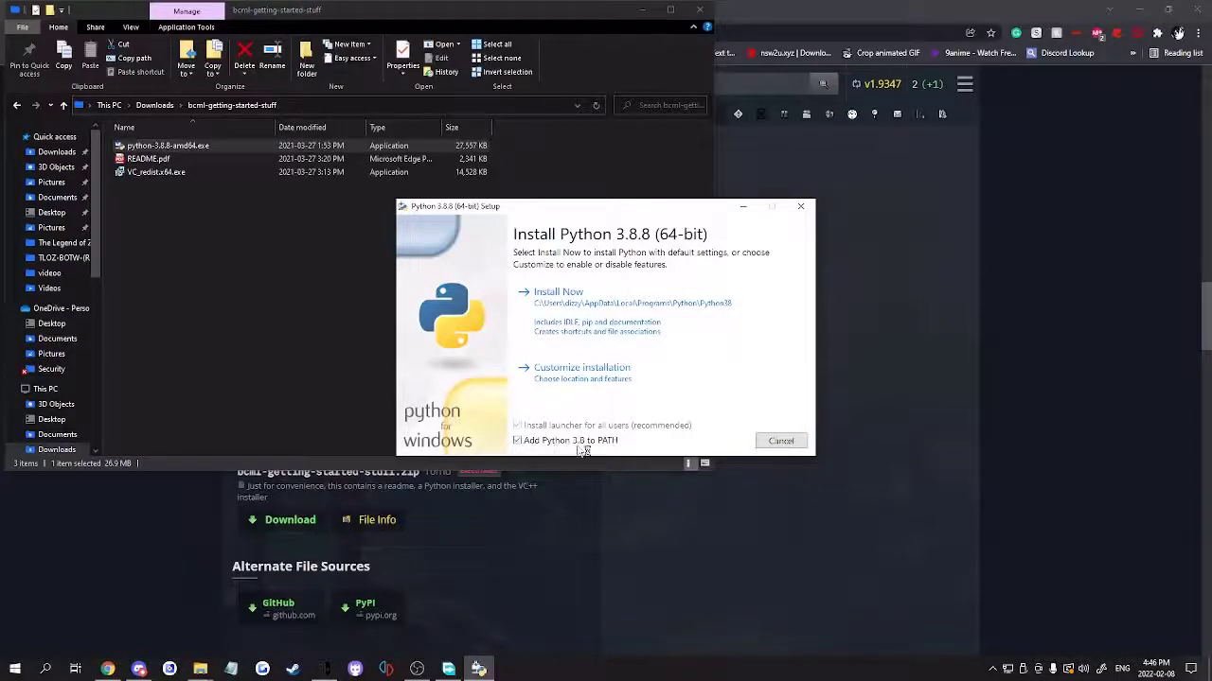
Run a customized Python 3.8.8 install for all users into C:\Python38
click(580, 371)
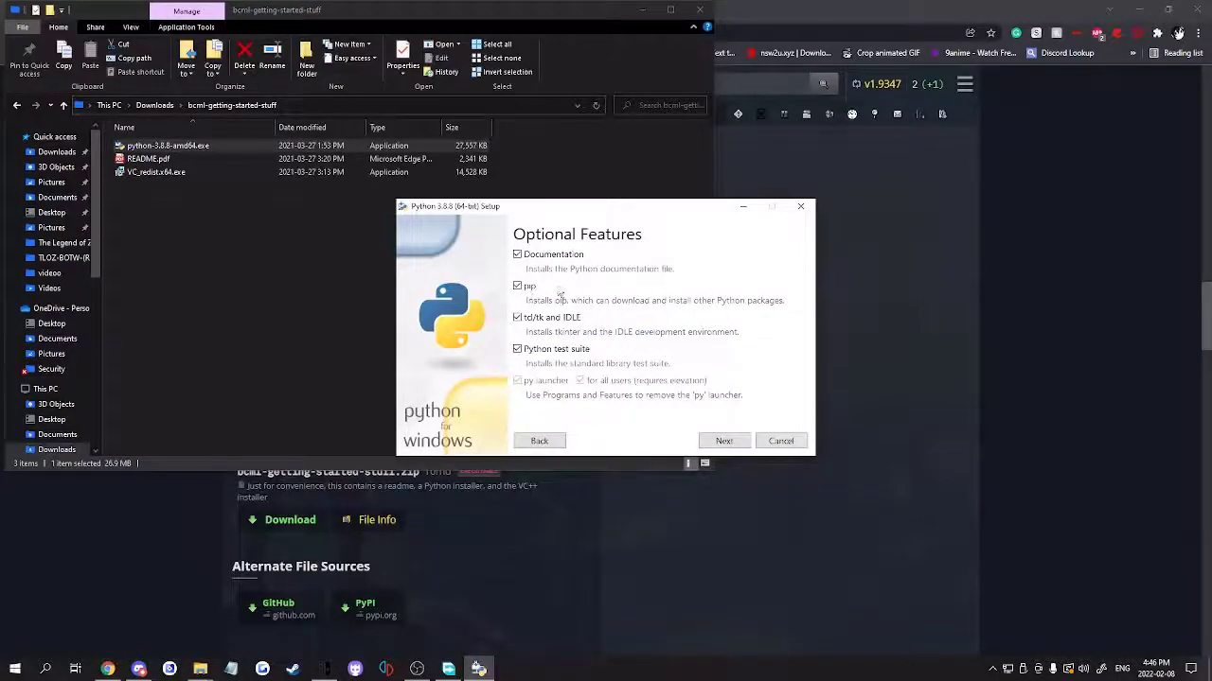
click(724, 440)
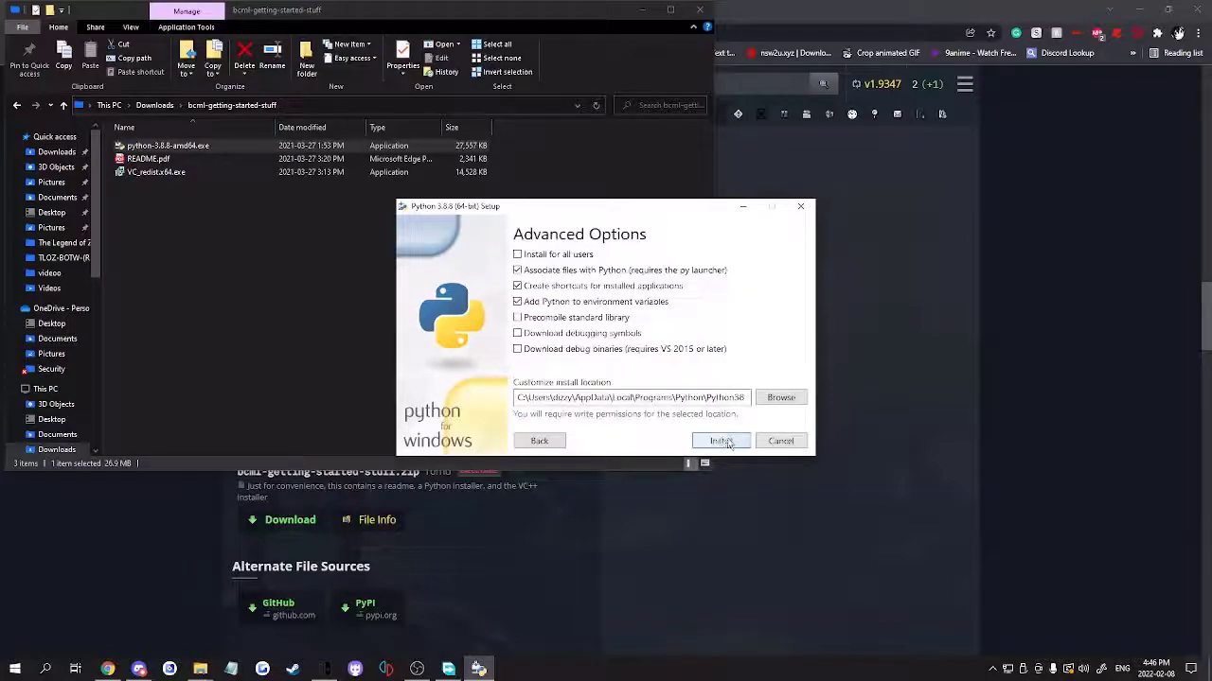
click(518, 254)
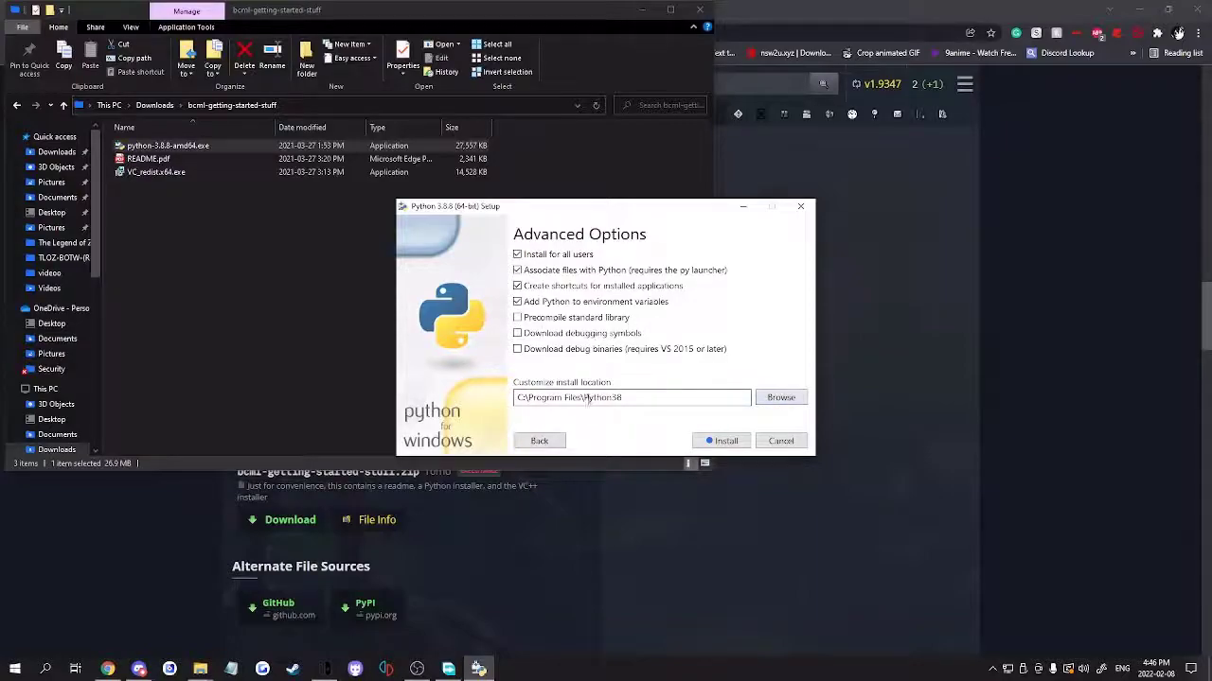
drag(565, 397, 535, 398)
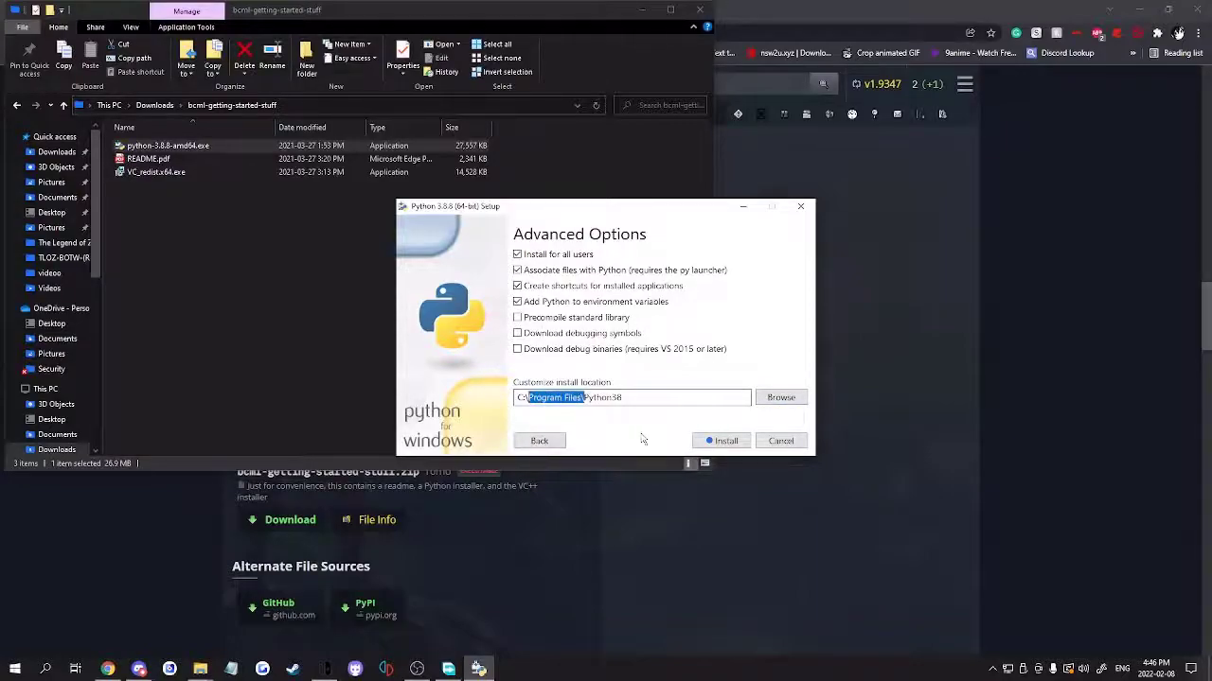
key(BackSpace)
click(719, 440)
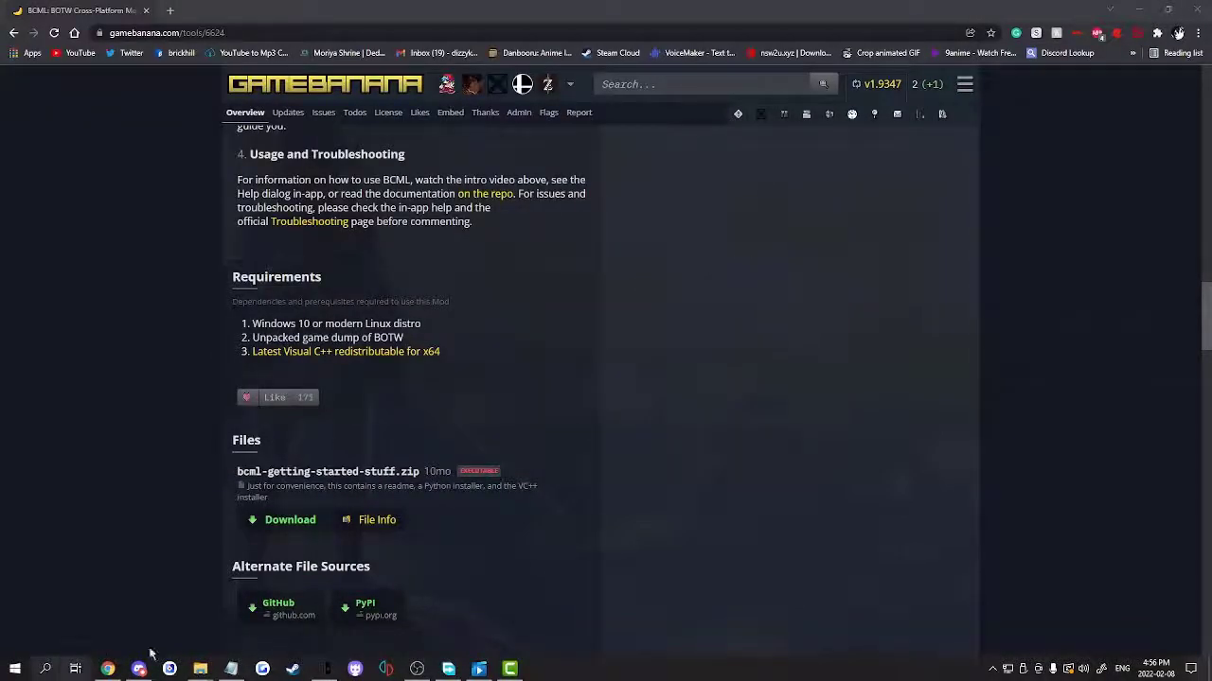
Hide the screen recorder and open Command Prompt via a 'com' search, centred on screen
click(417, 669)
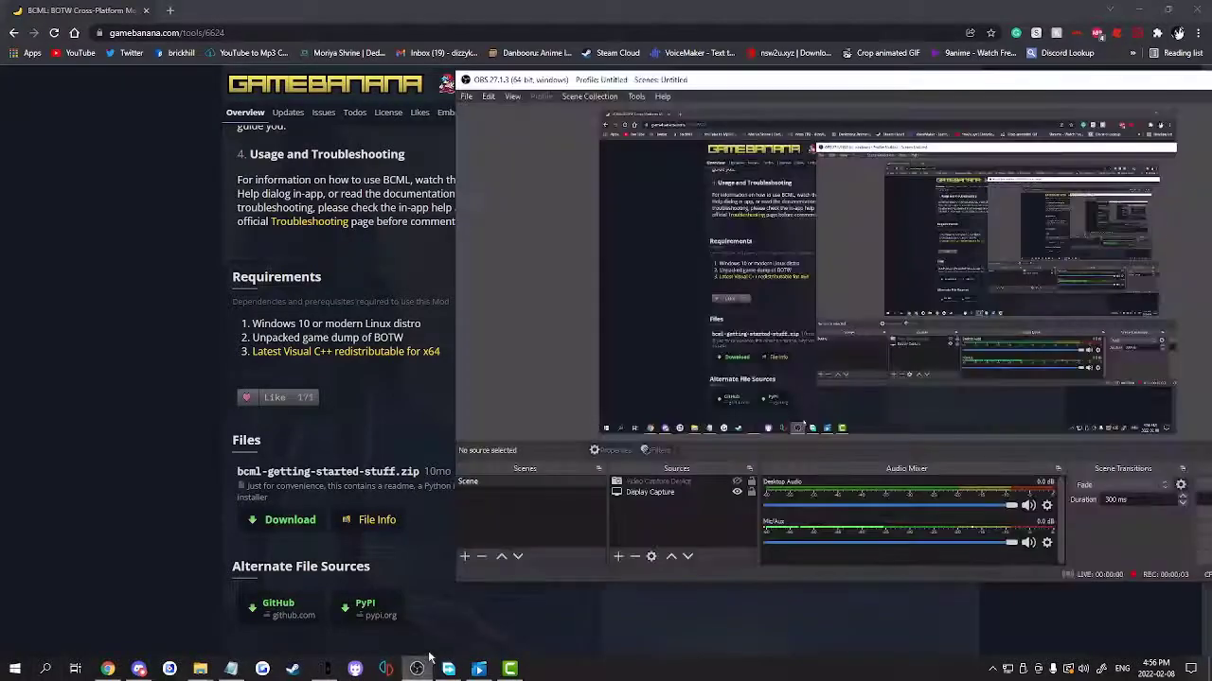
key(super+Down)
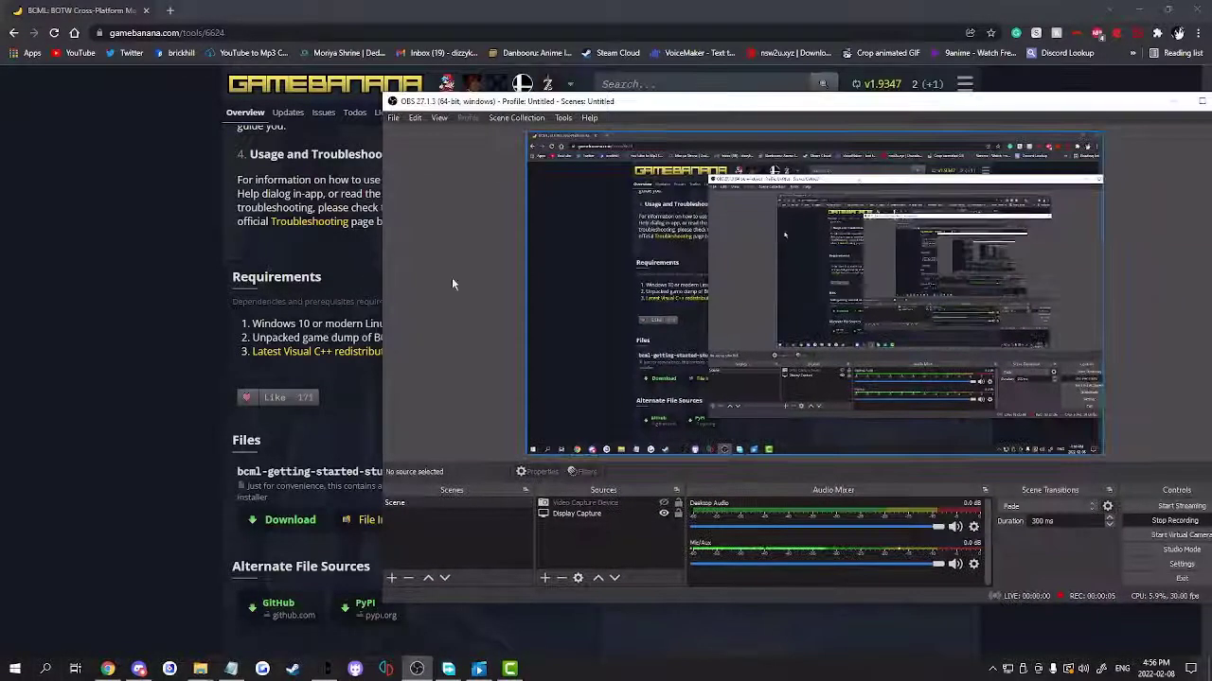
click(57, 670)
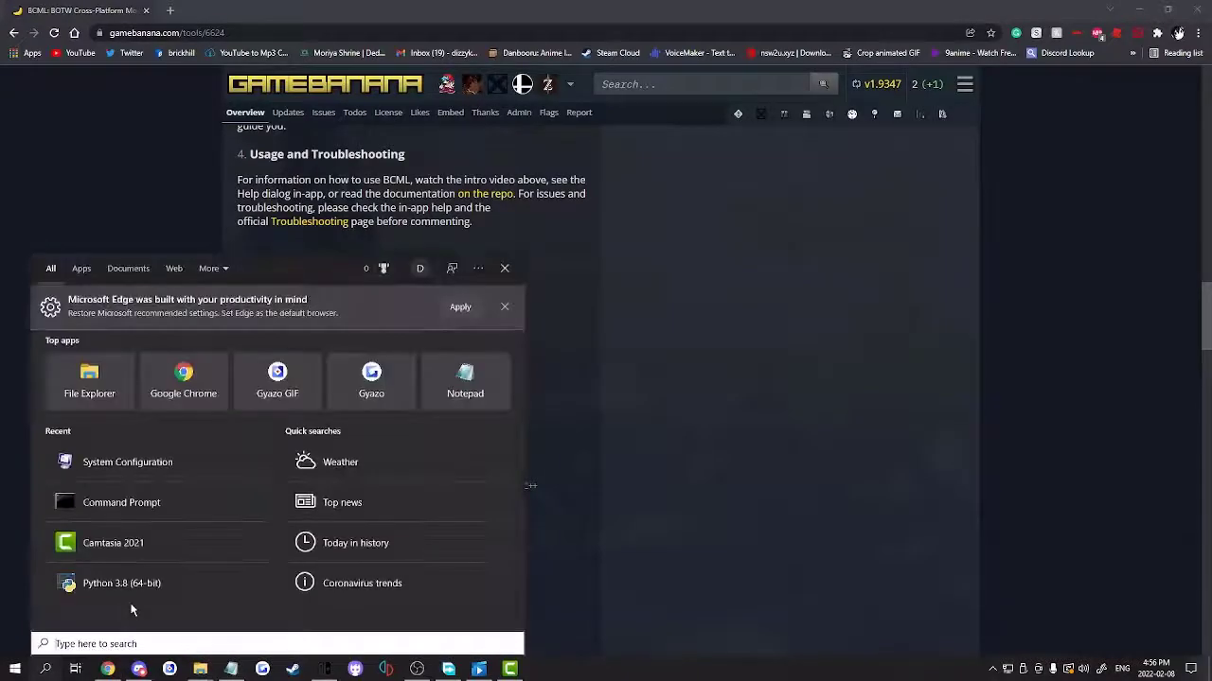
text(comm)
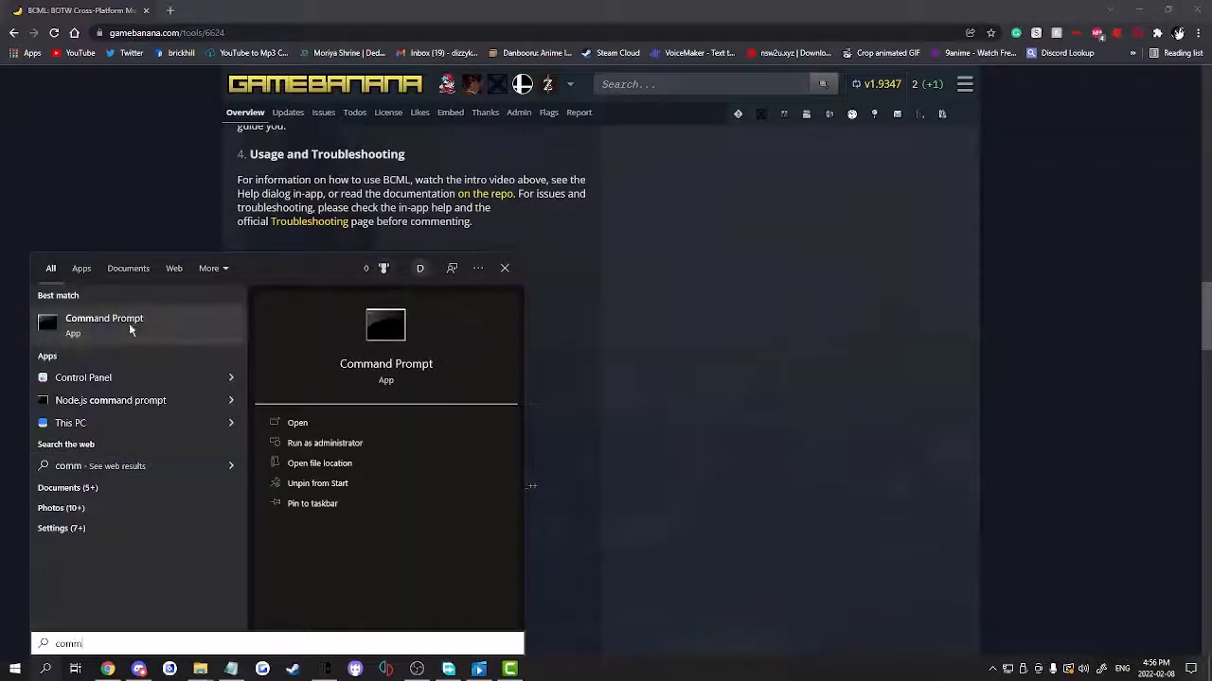
click(129, 323)
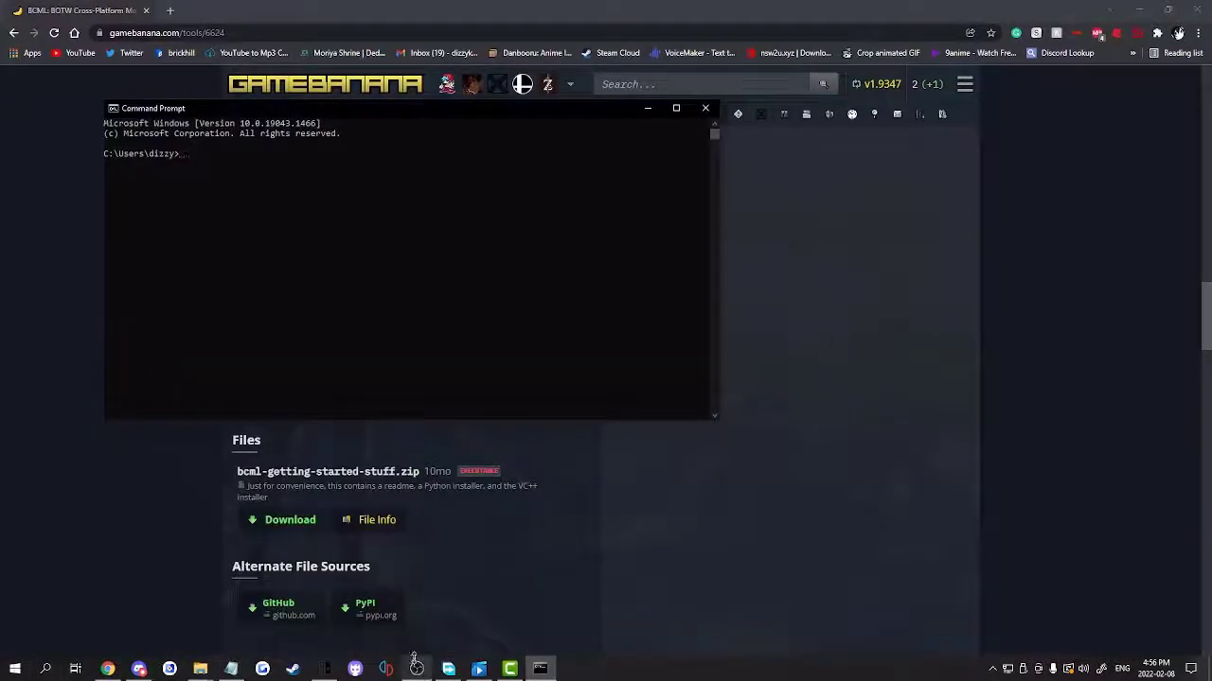
drag(334, 112, 527, 262)
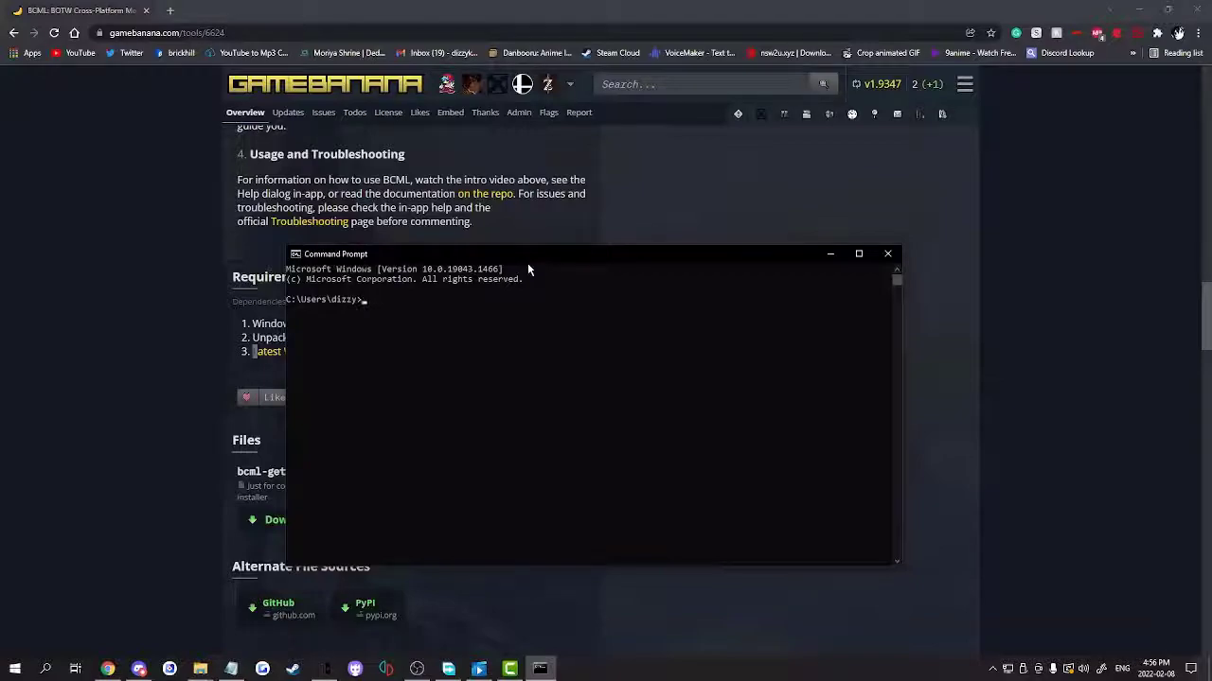
Confirm Python starts, exit it with exit(), and run 'pip install bcml'
text(python)
key(Return)
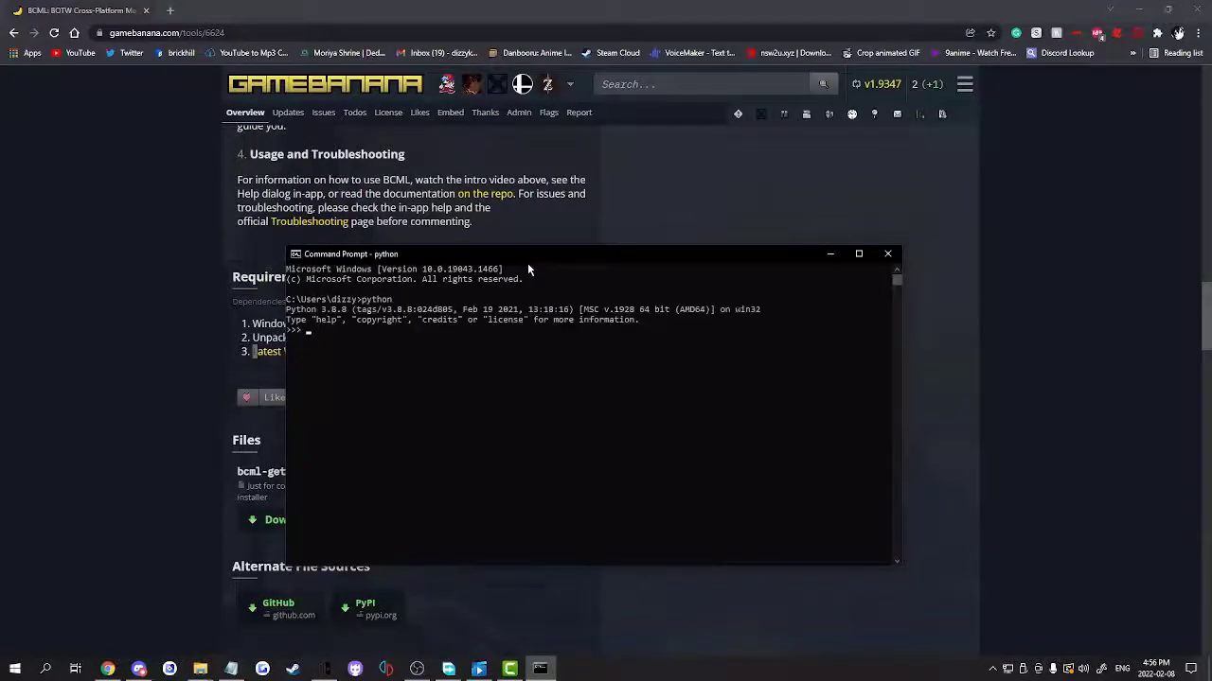
text(exit())
key(Return)
text(pip install bcml)
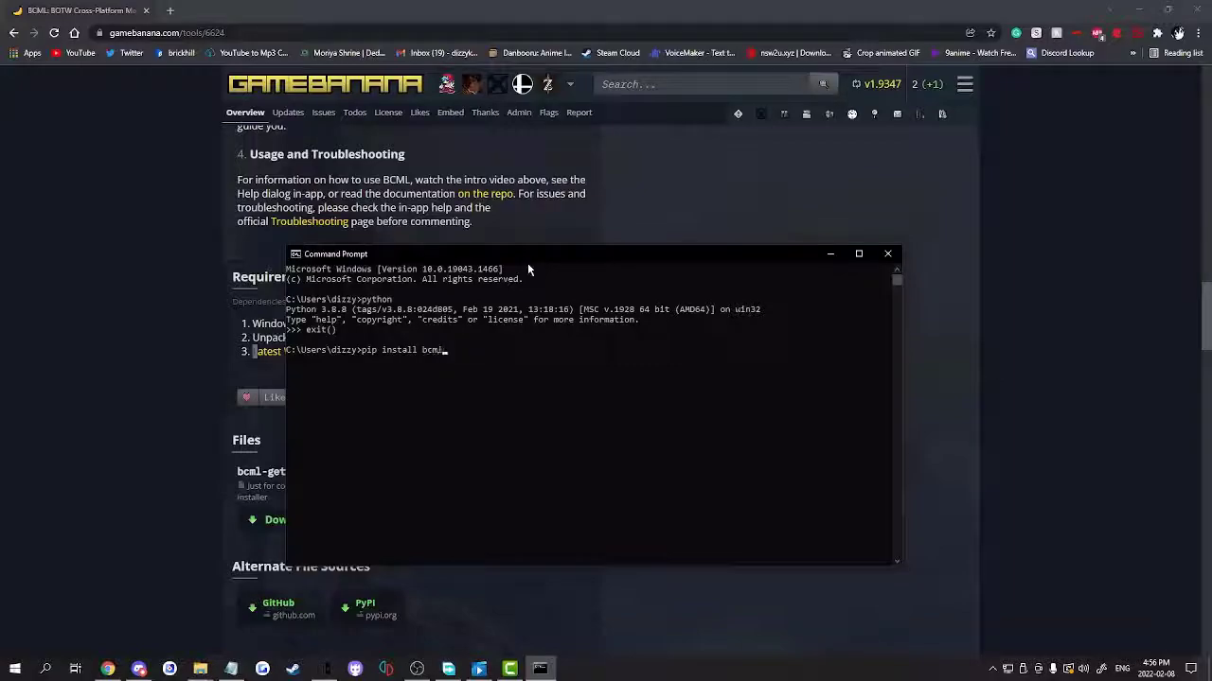
key(Return)
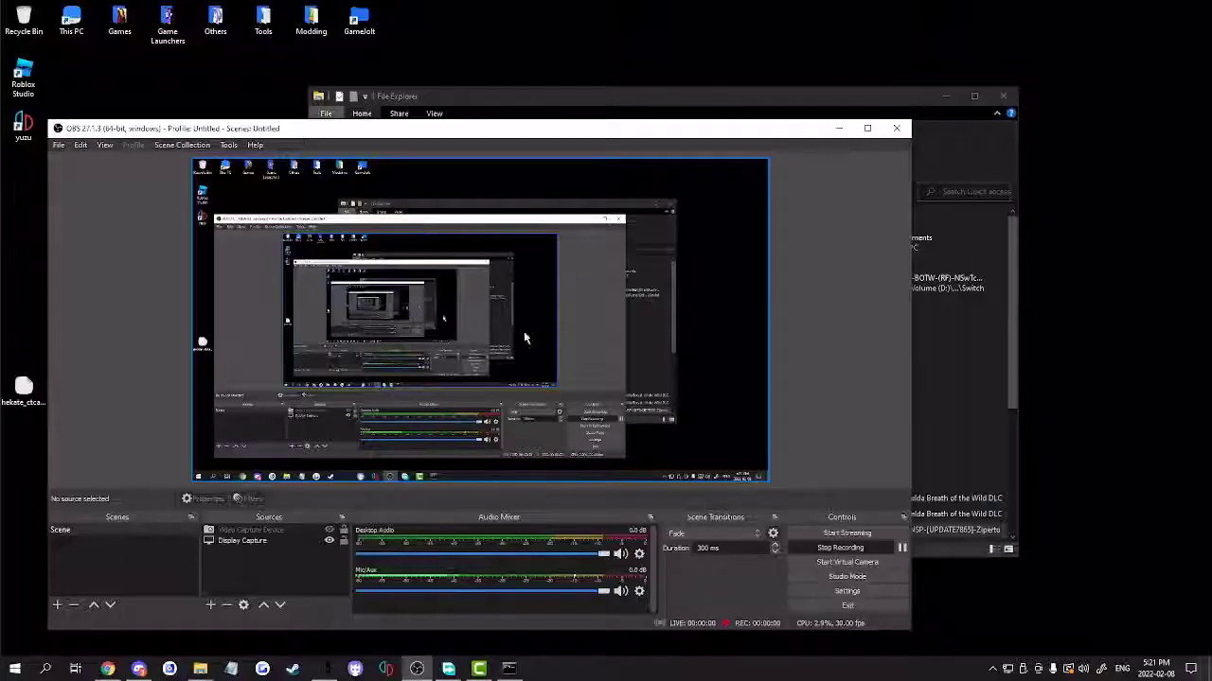
With bcml 3.8.0 installed, clear the console selection and bring File Explorer forward
click(843, 132)
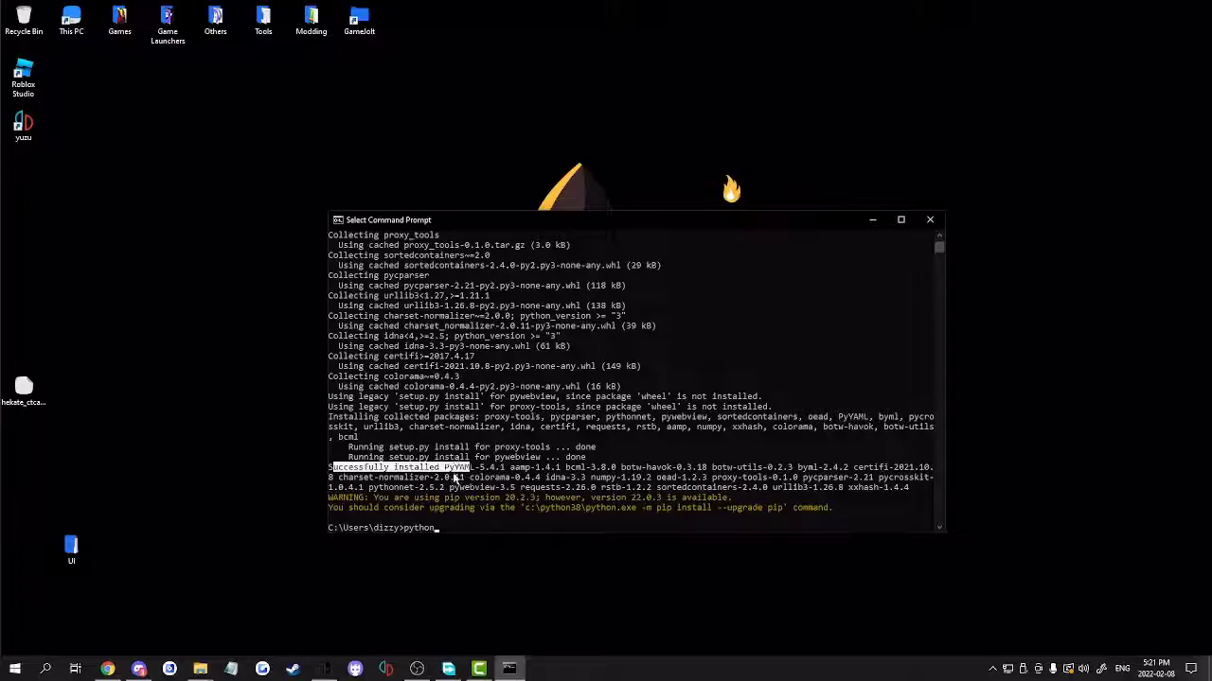
click(451, 508)
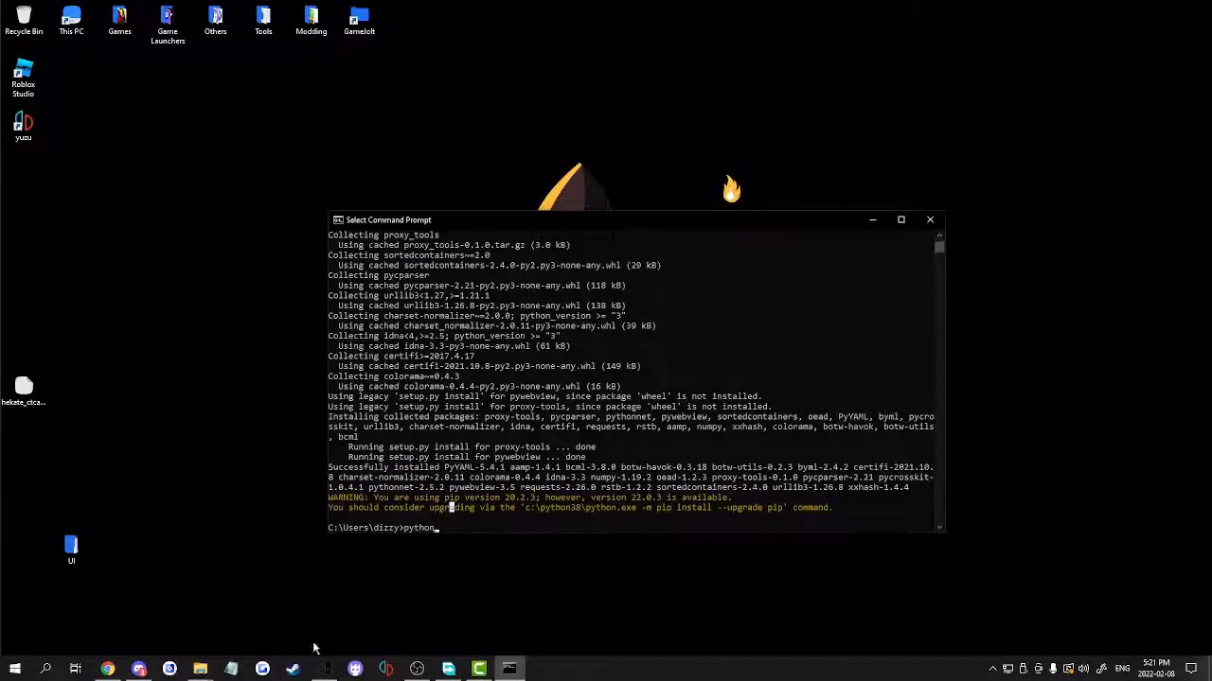
click(200, 669)
click(184, 616)
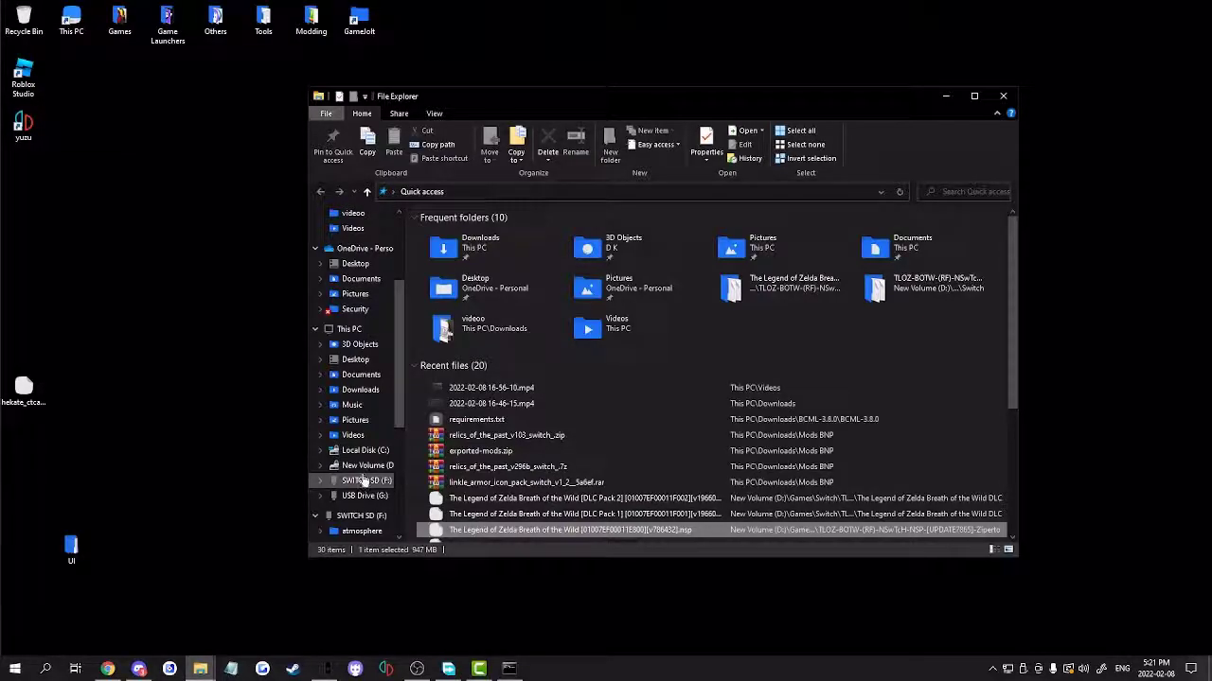
Browse to C:\Python38\Scripts and launch bcml.exe to reach BCML's welcome screen
click(365, 451)
double_click(464, 454)
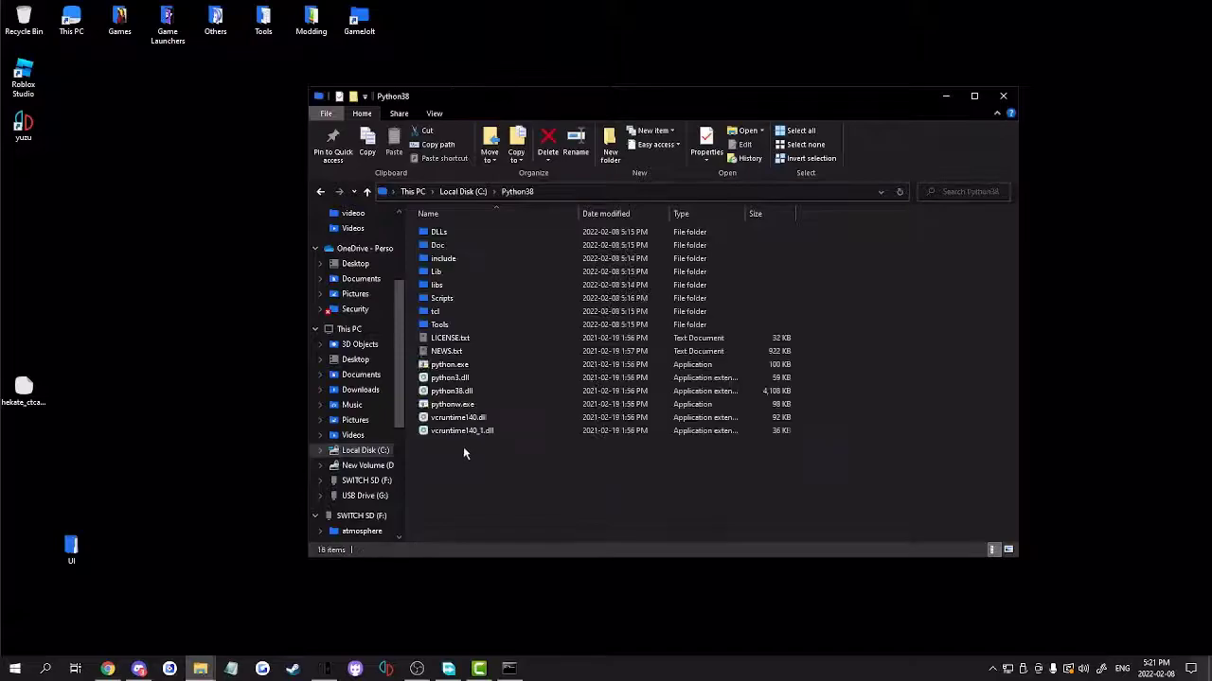
double_click(457, 300)
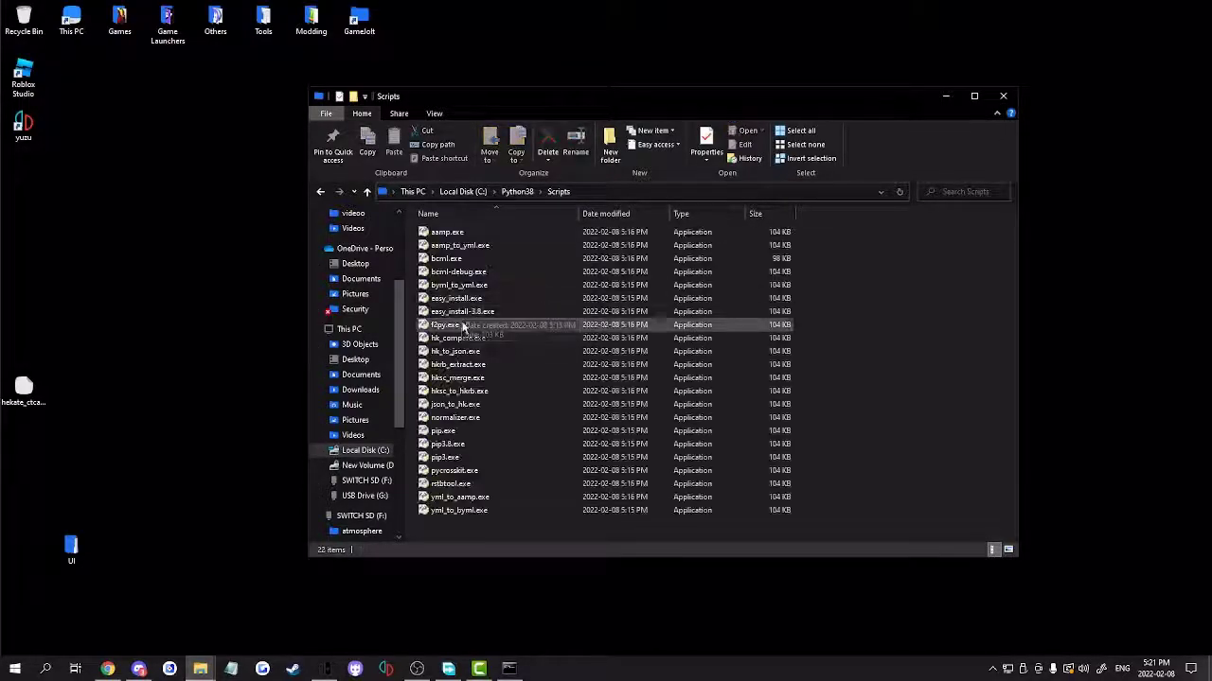
click(466, 260)
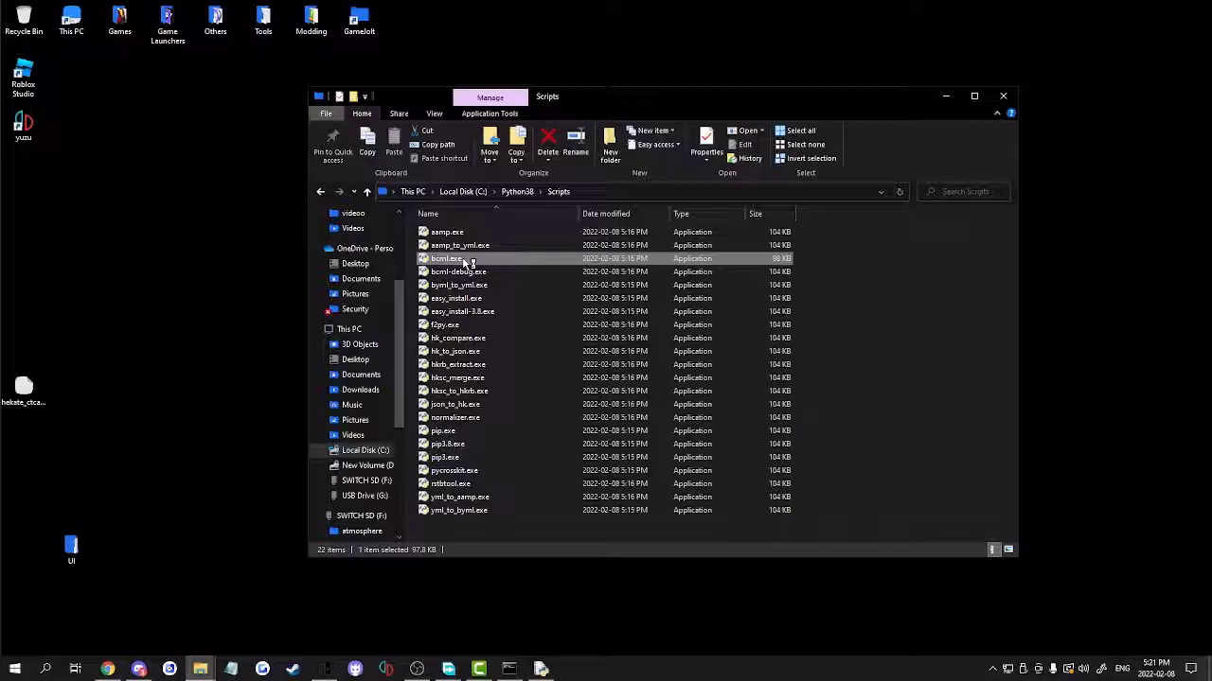
double_click(465, 260)
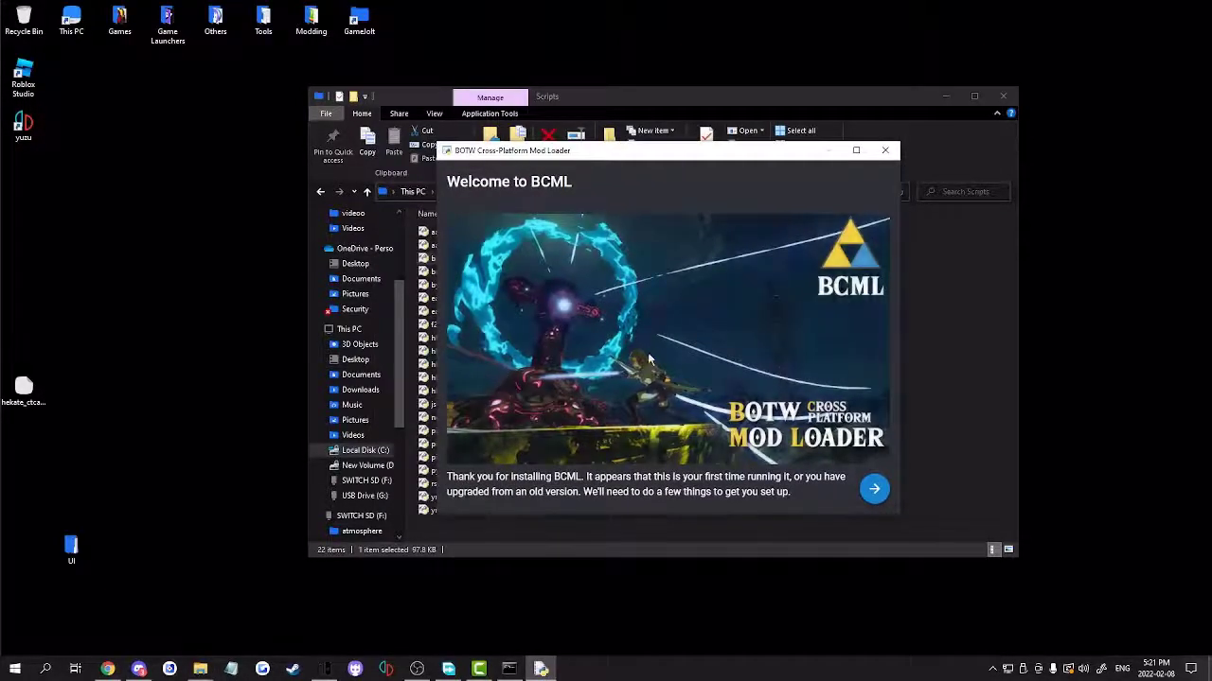
Advance BCML's setup past the welcome page to basic settings and enable Use Switch mode
click(875, 490)
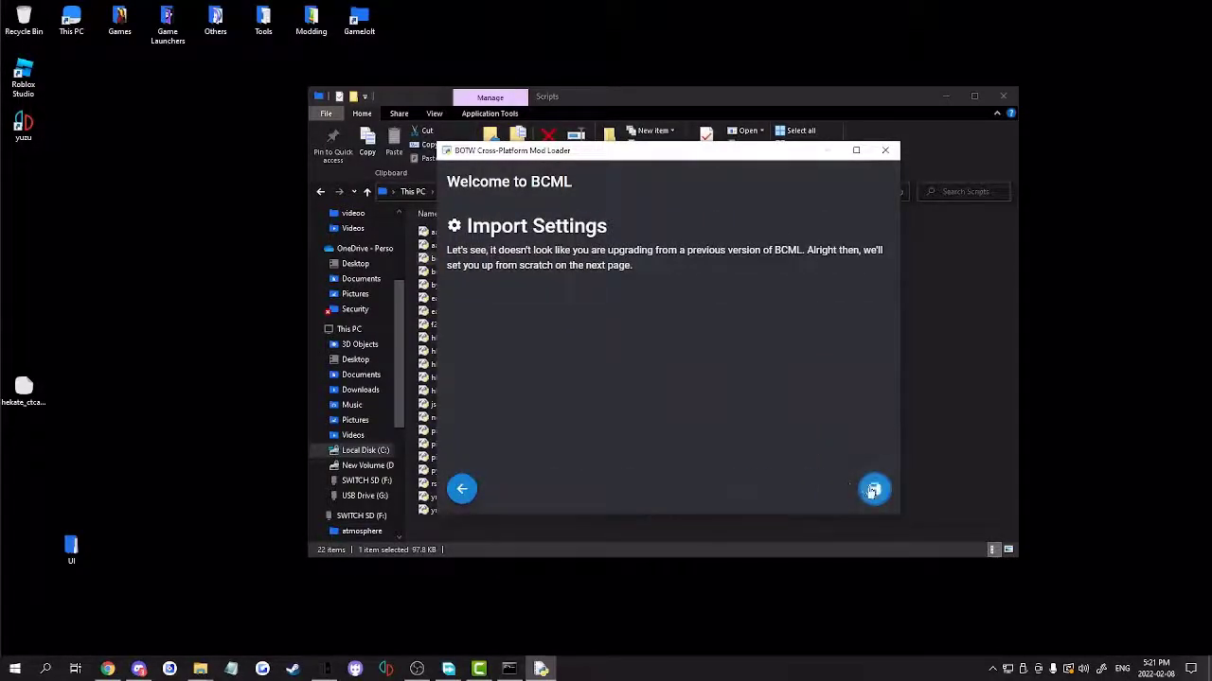
click(873, 488)
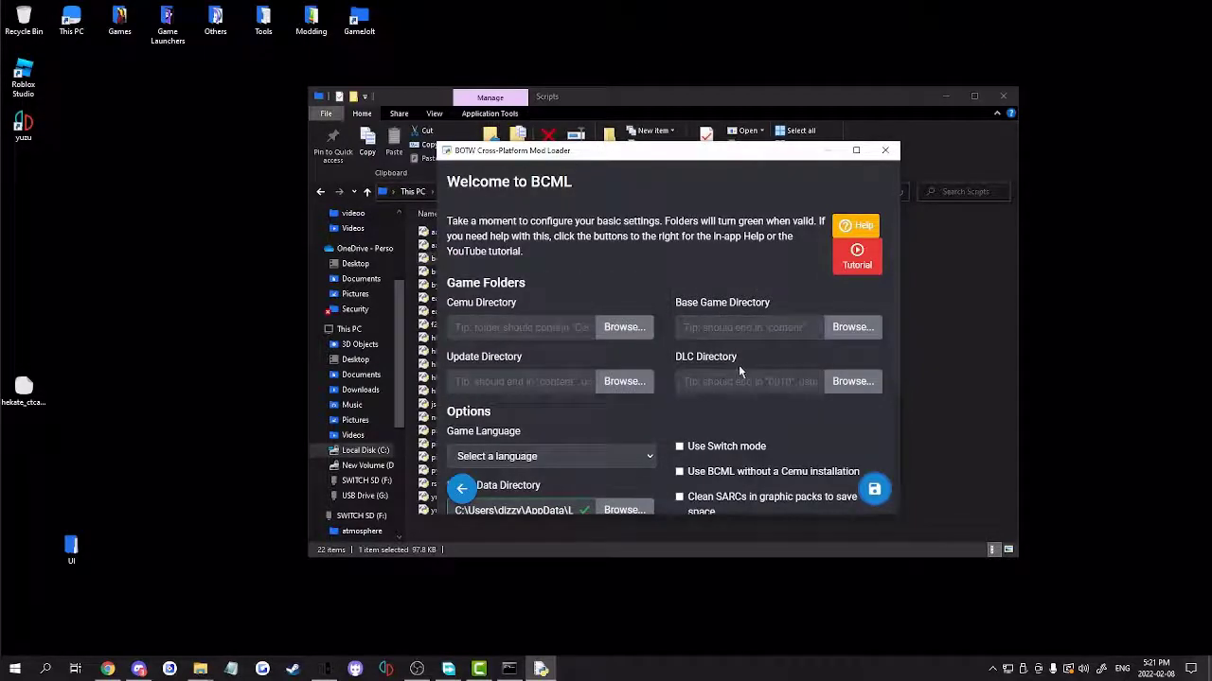
scroll(568, 398, down, 1)
click(679, 401)
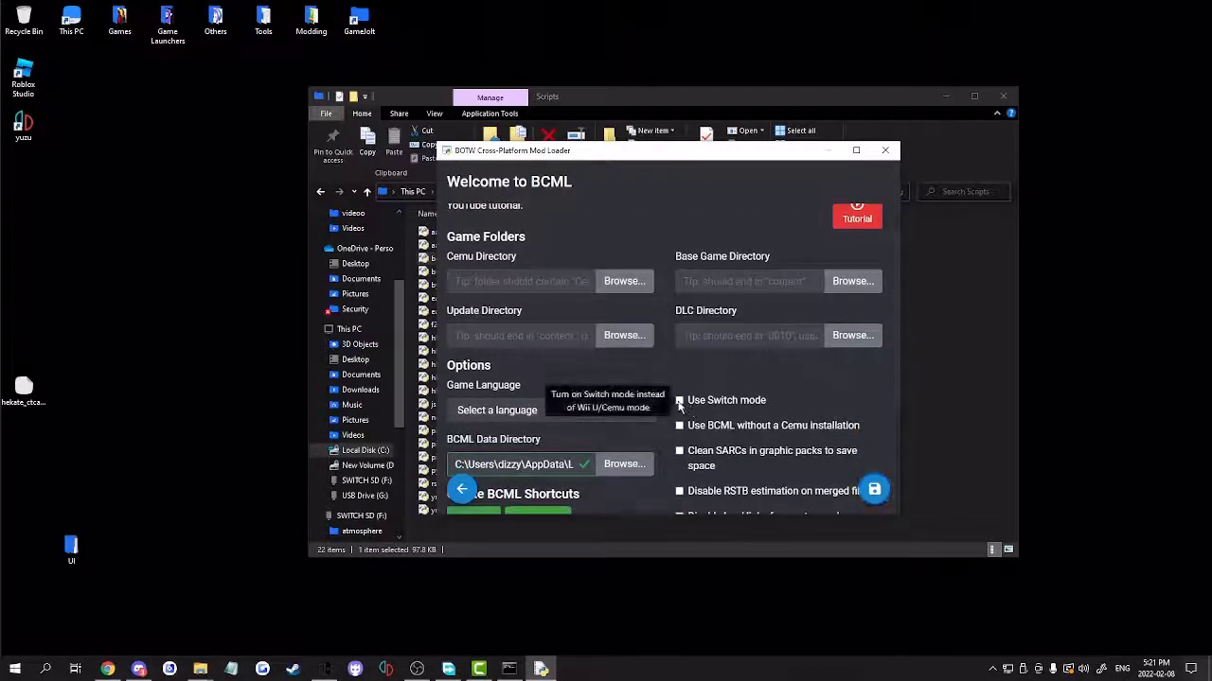
scroll(694, 284, up, 1)
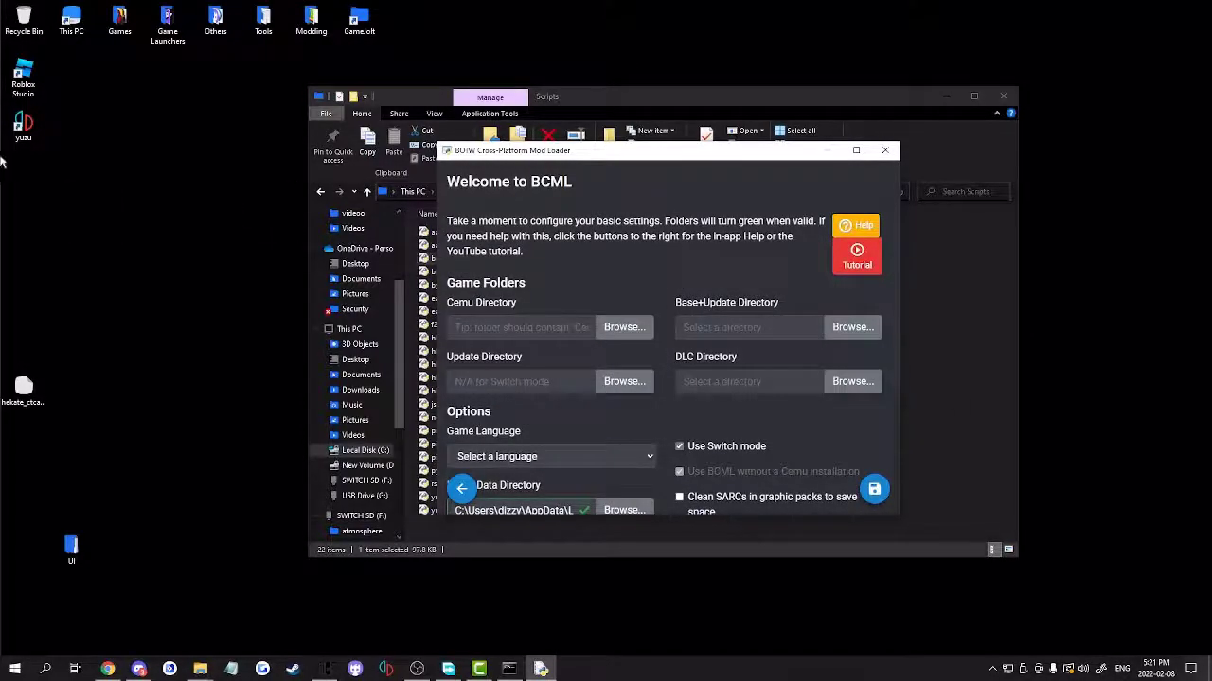
click(107, 669)
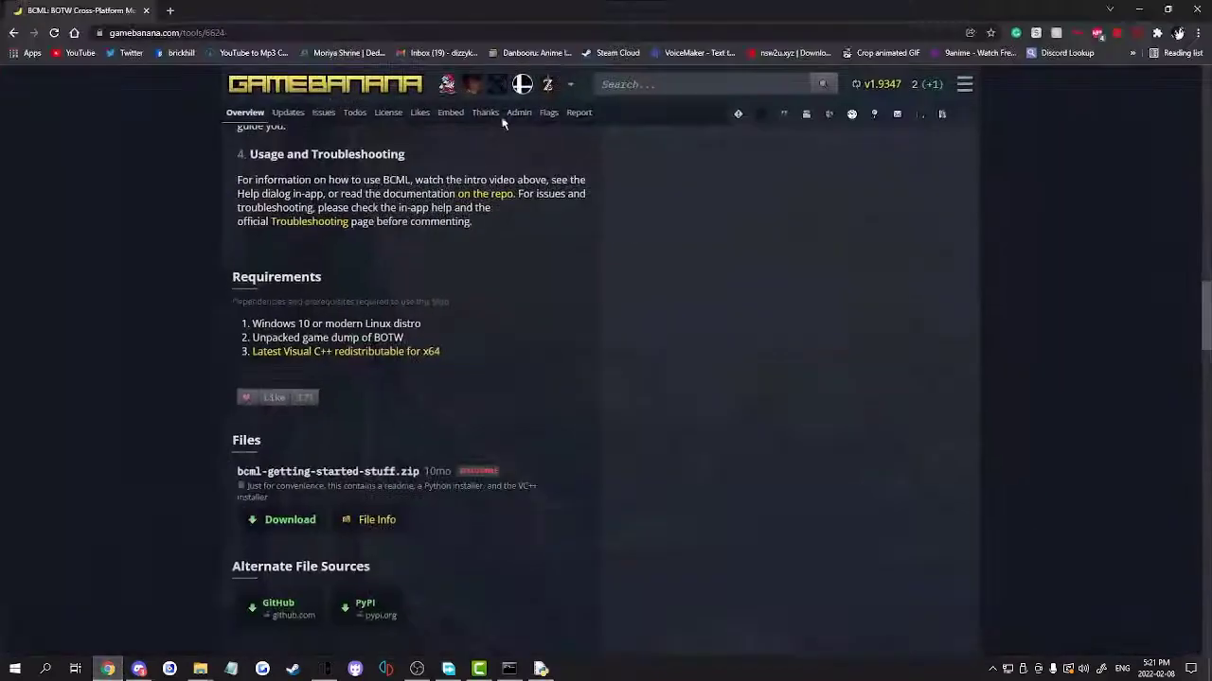
Search 'Yuzu' in a new tab, open yuzu-emu.org, and minimize Chrome
click(172, 11)
text(Yuzu)
key(Return)
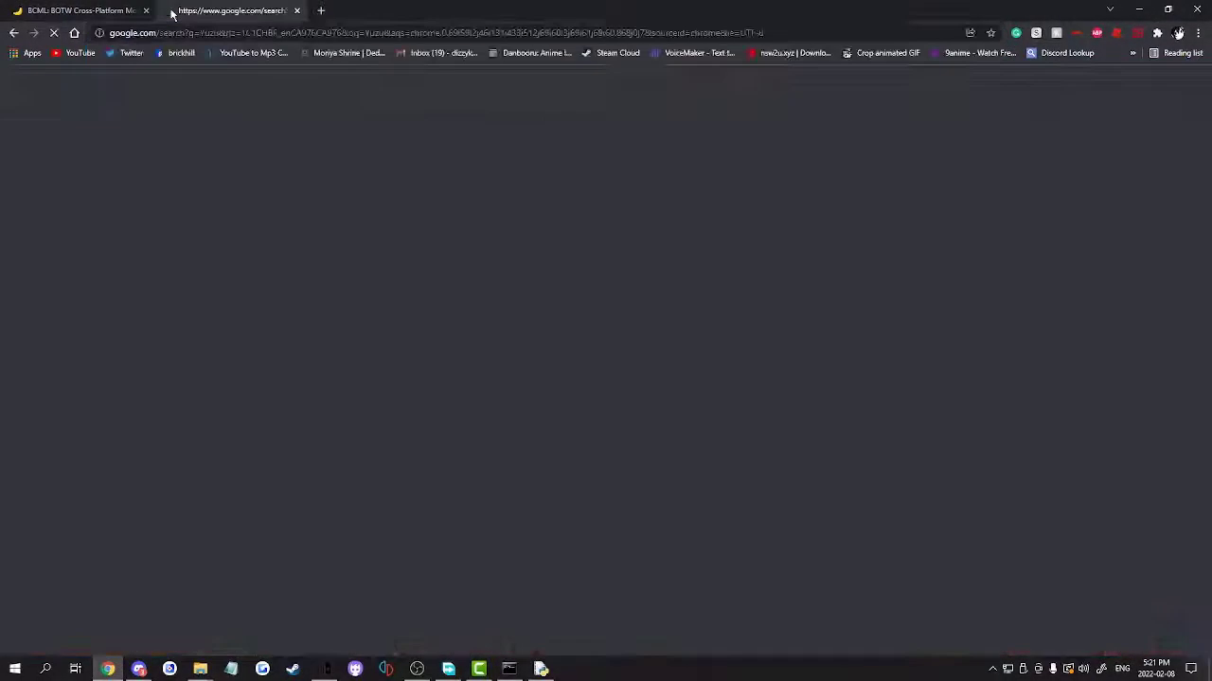
click(204, 205)
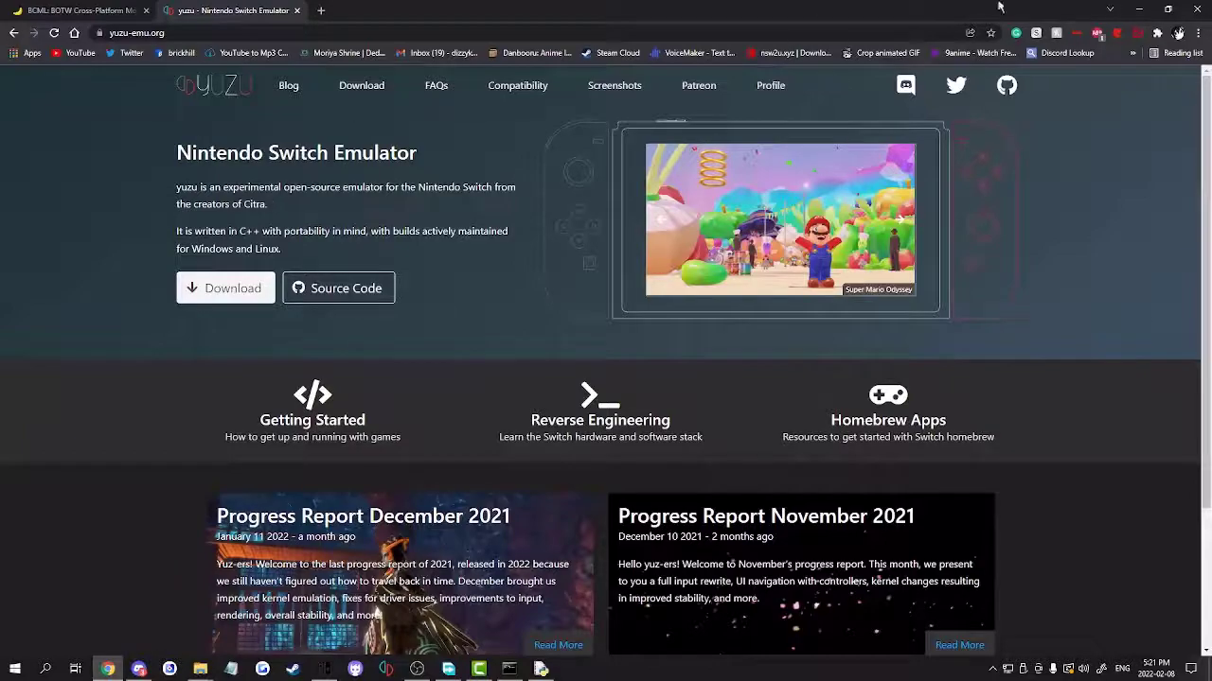
click(1139, 9)
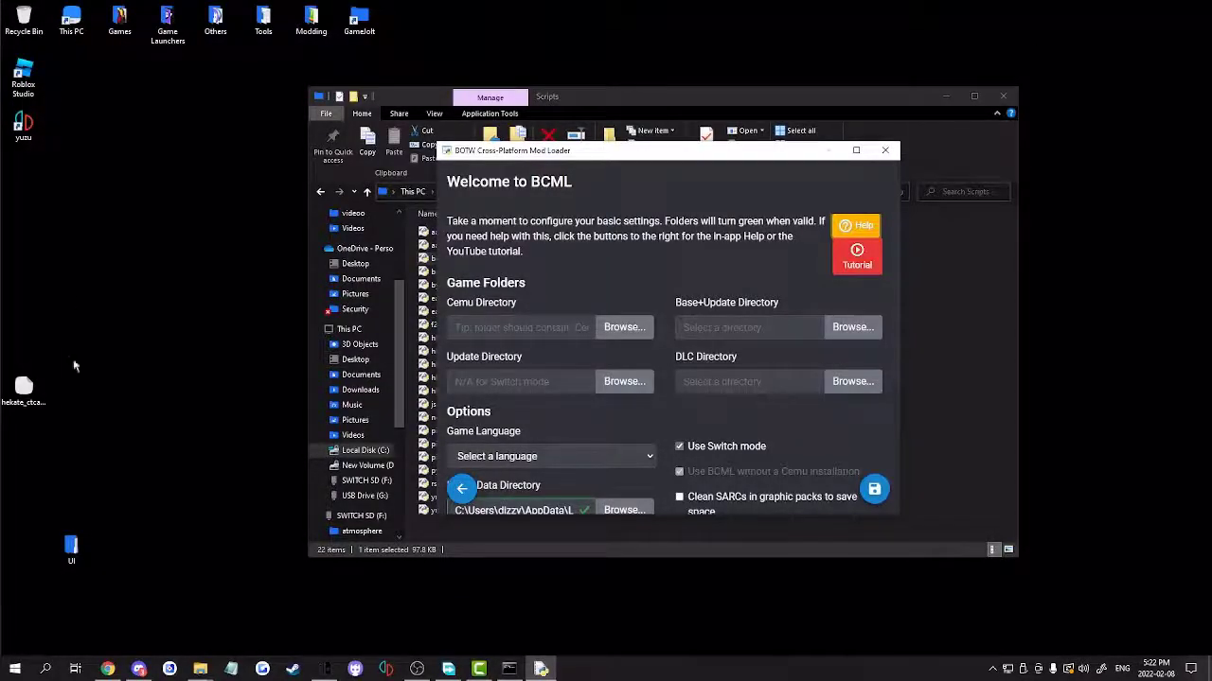
Bring the C:\Python38\Scripts File Explorer window in front of BCML's settings
click(201, 670)
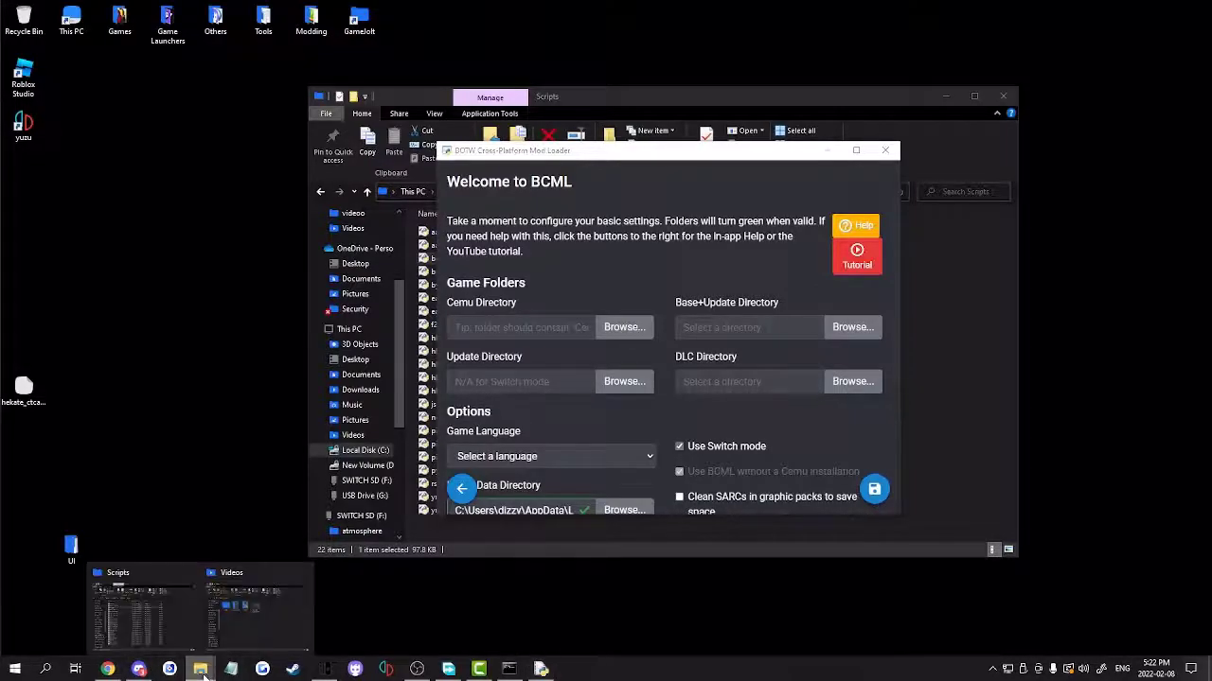
click(188, 635)
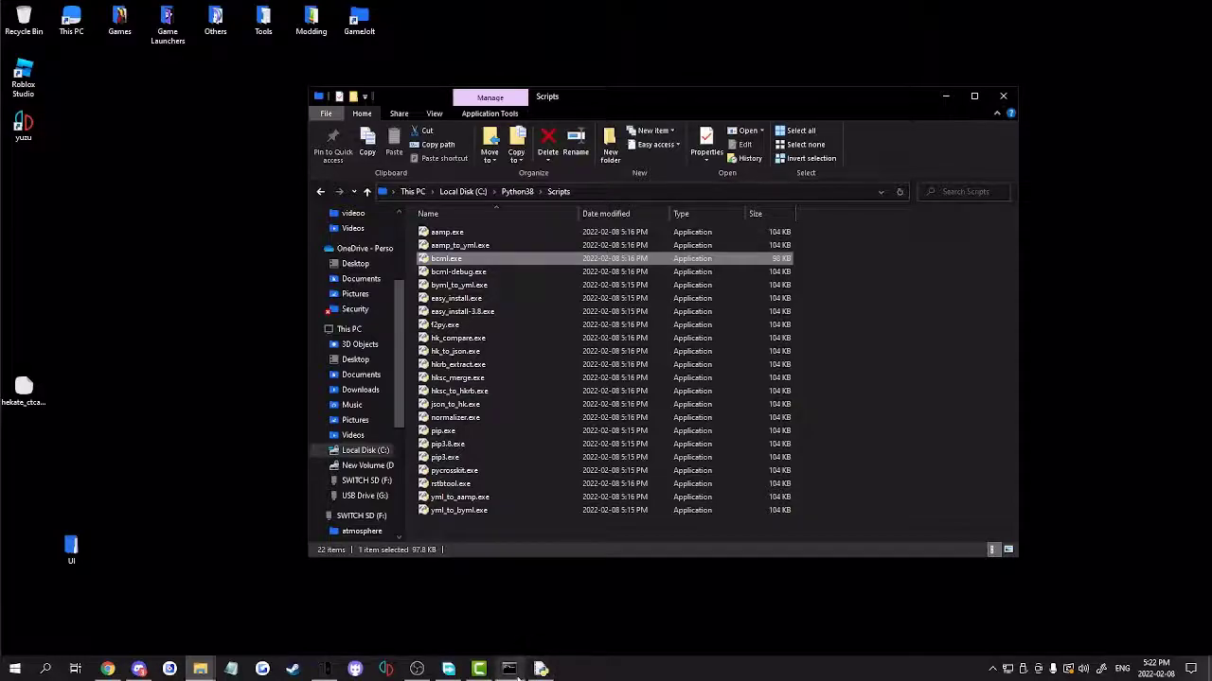
mouse_move(511, 670)
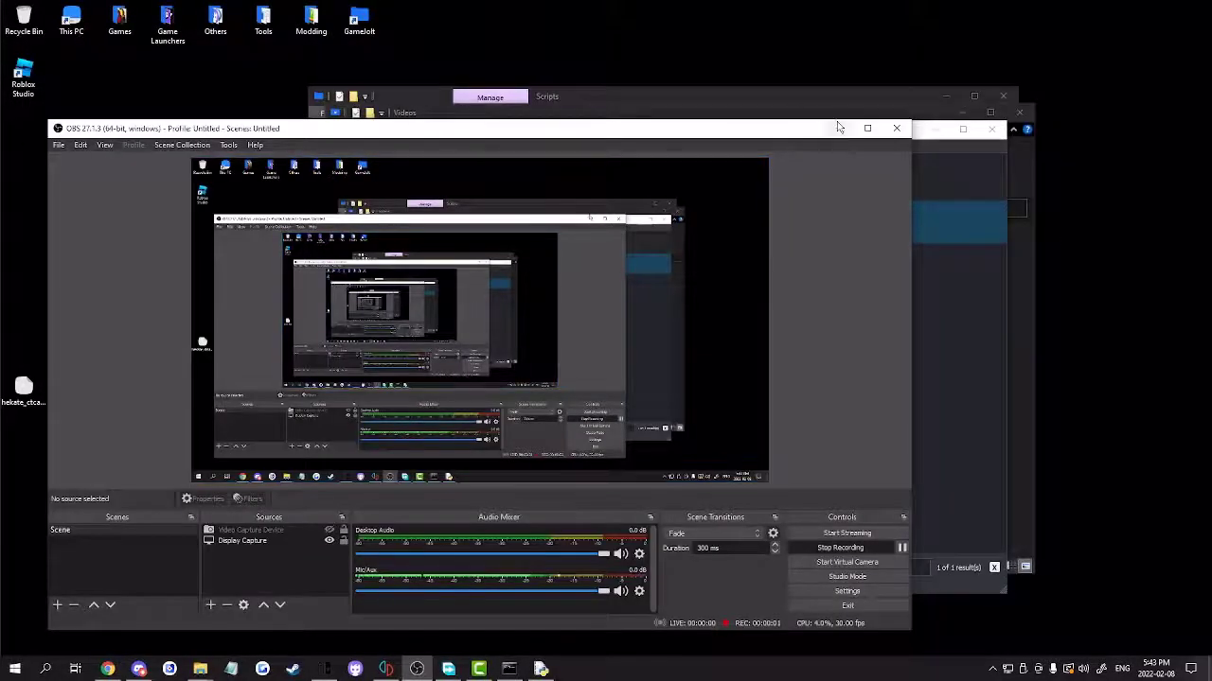
Start Dump RomFS on Breath of the Wild in yuzu with Base as the target
click(838, 128)
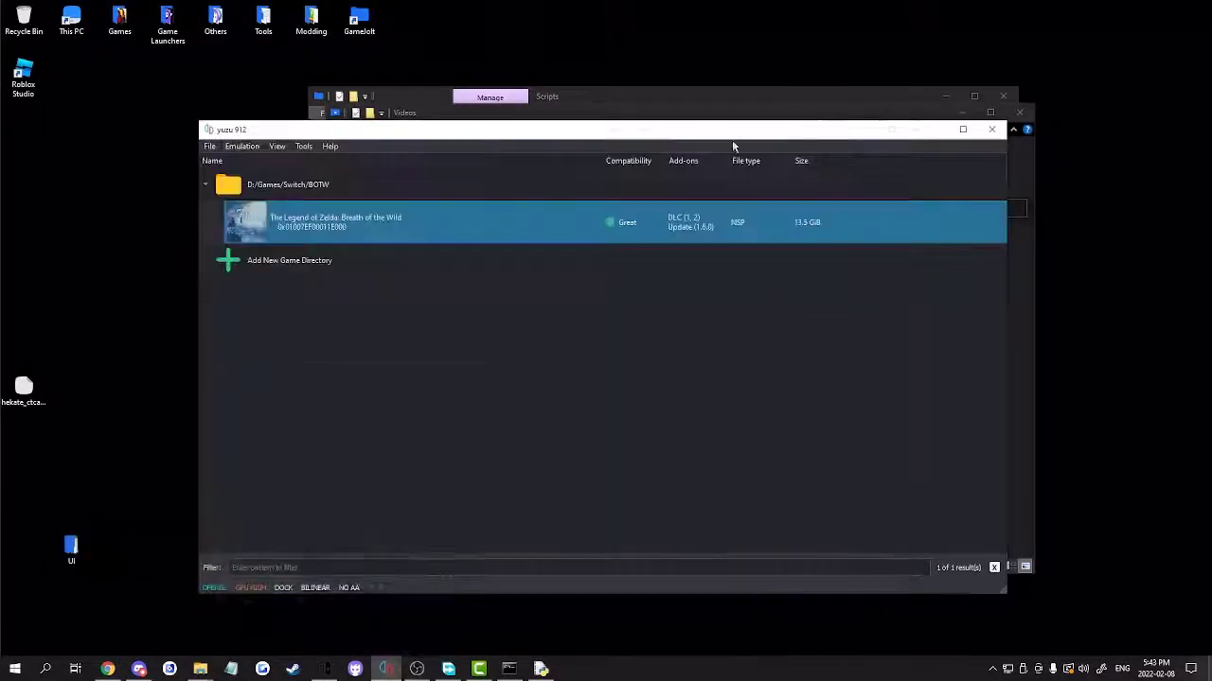
right_click(321, 226)
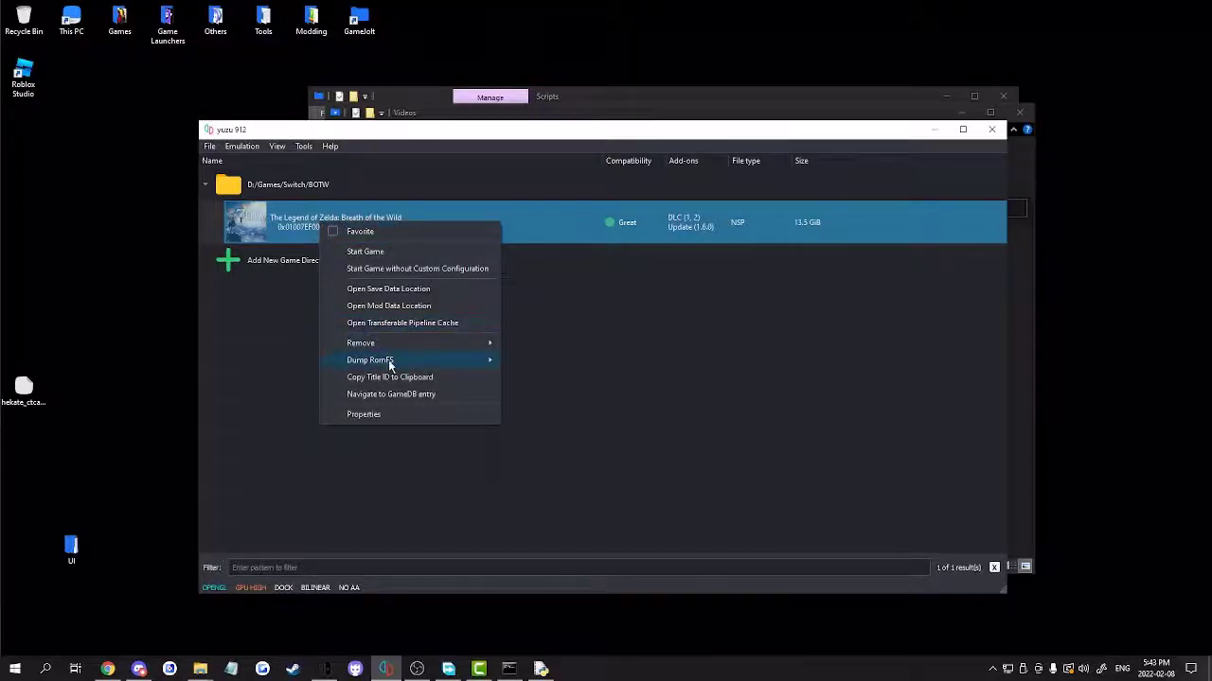
mouse_move(399, 365)
click(547, 361)
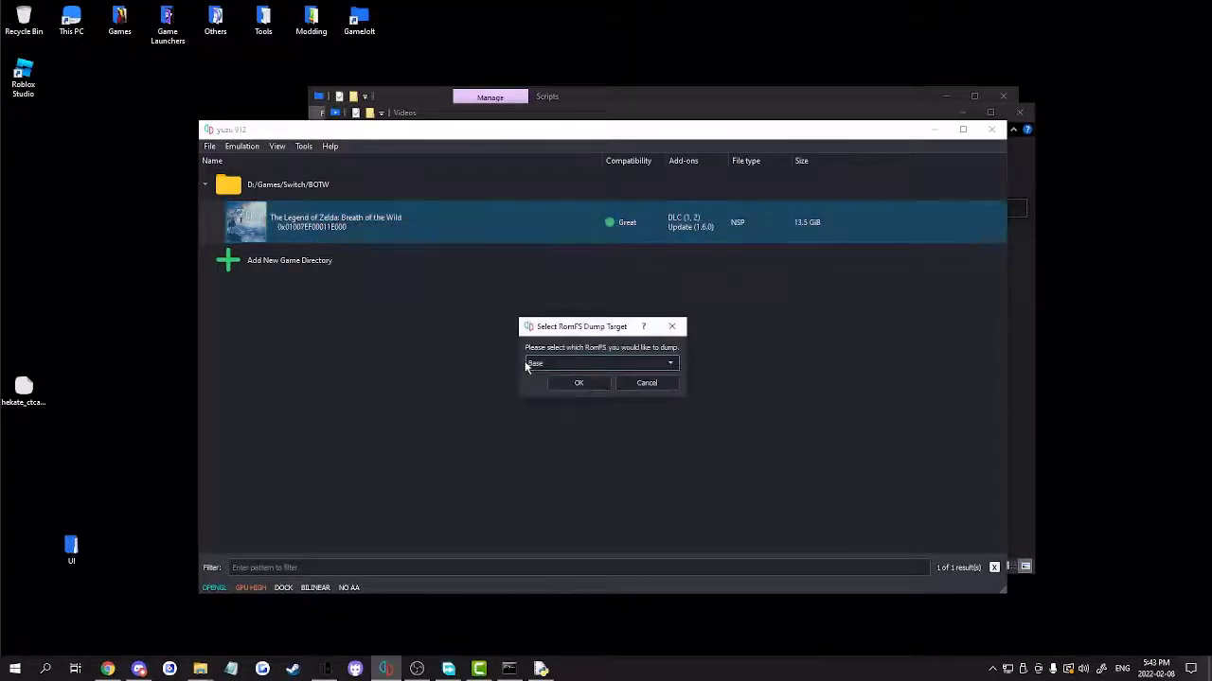
click(539, 363)
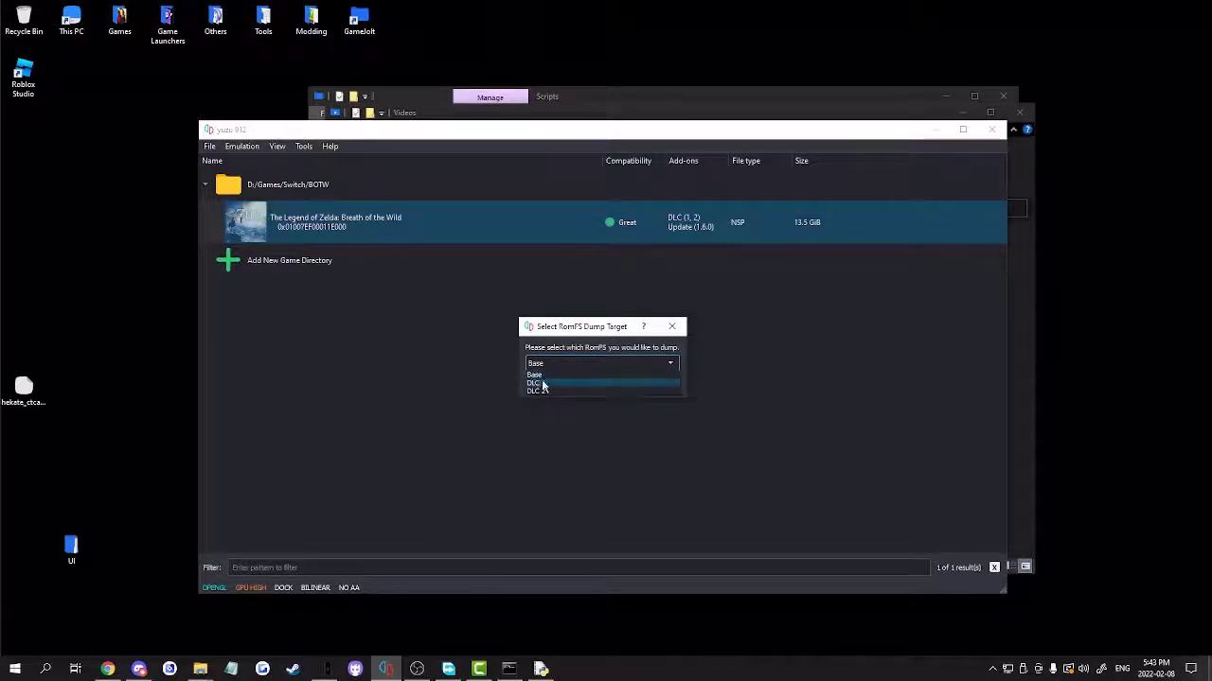
click(559, 366)
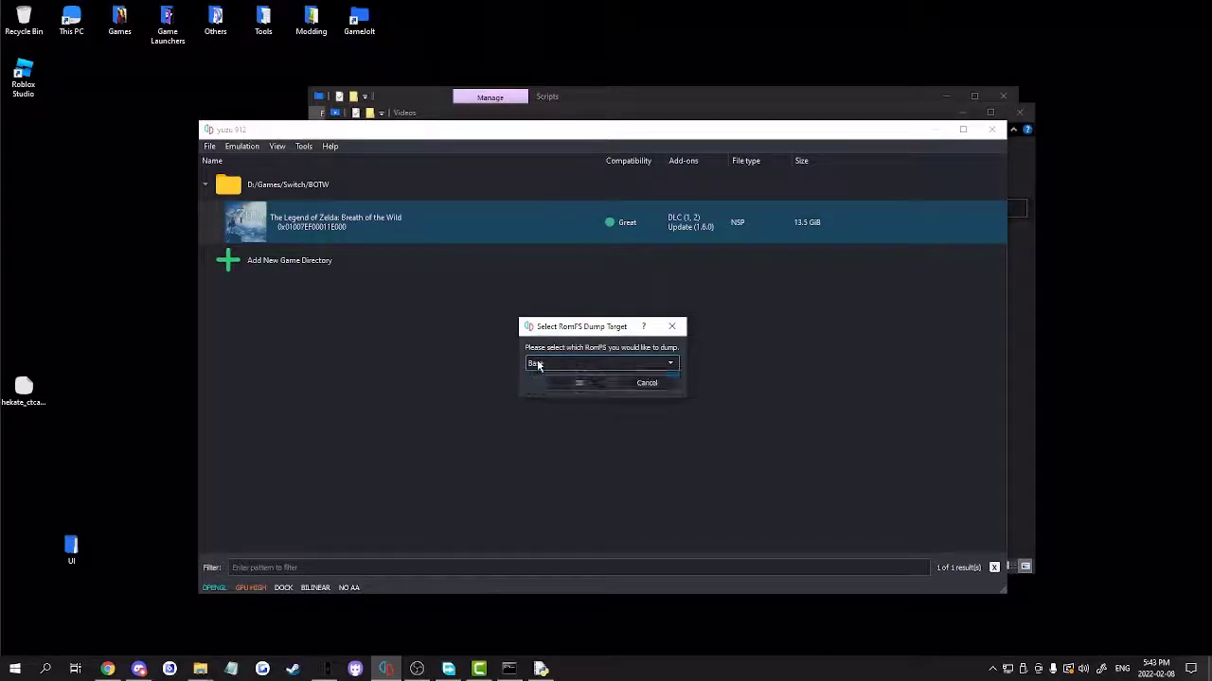
click(574, 383)
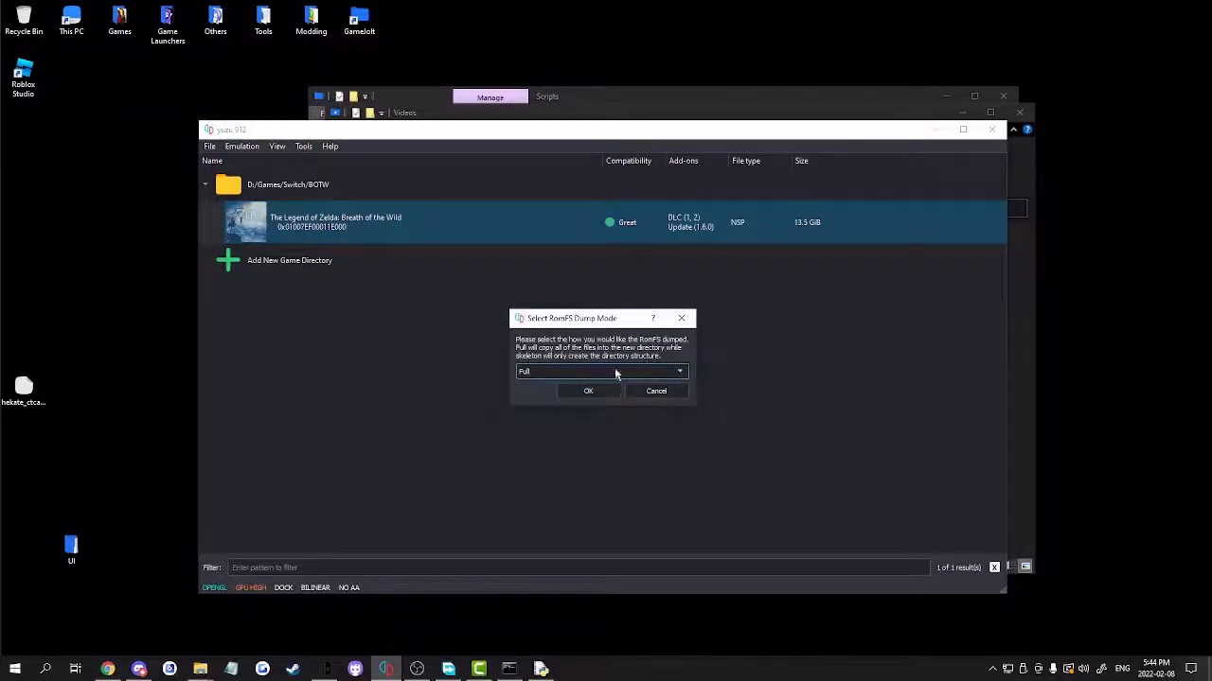
Extract the RomFS in Full mode, acknowledge success, and show the romfs folder path
click(595, 371)
click(549, 373)
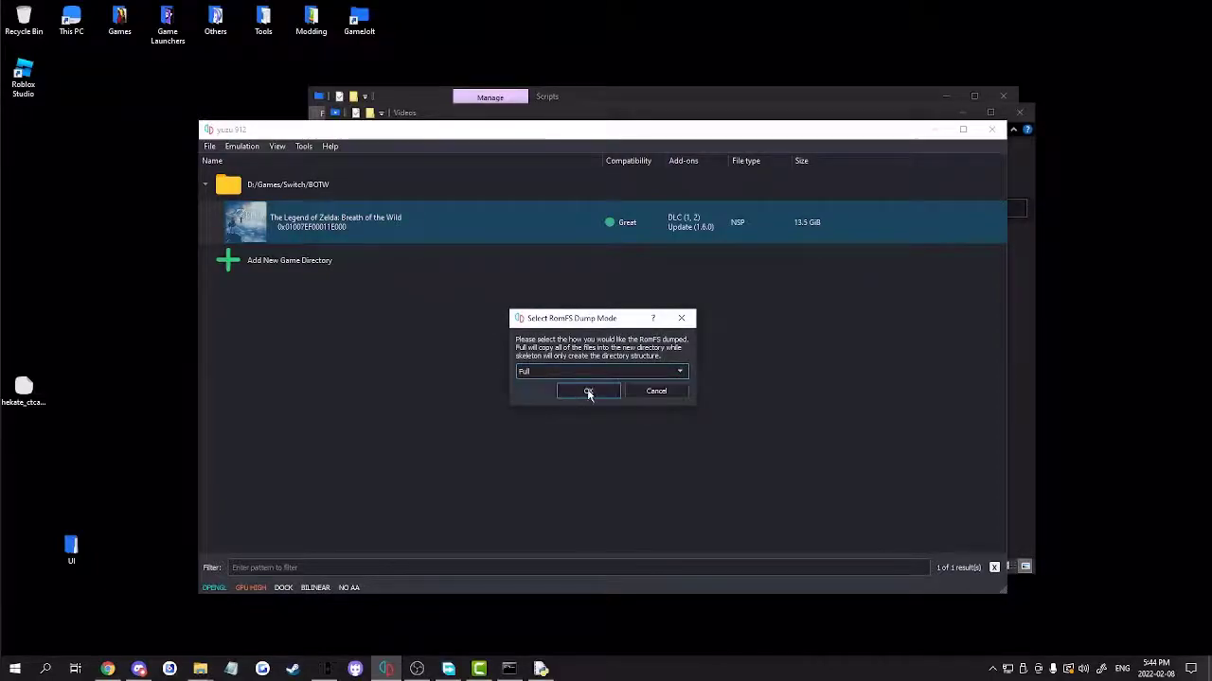
click(587, 392)
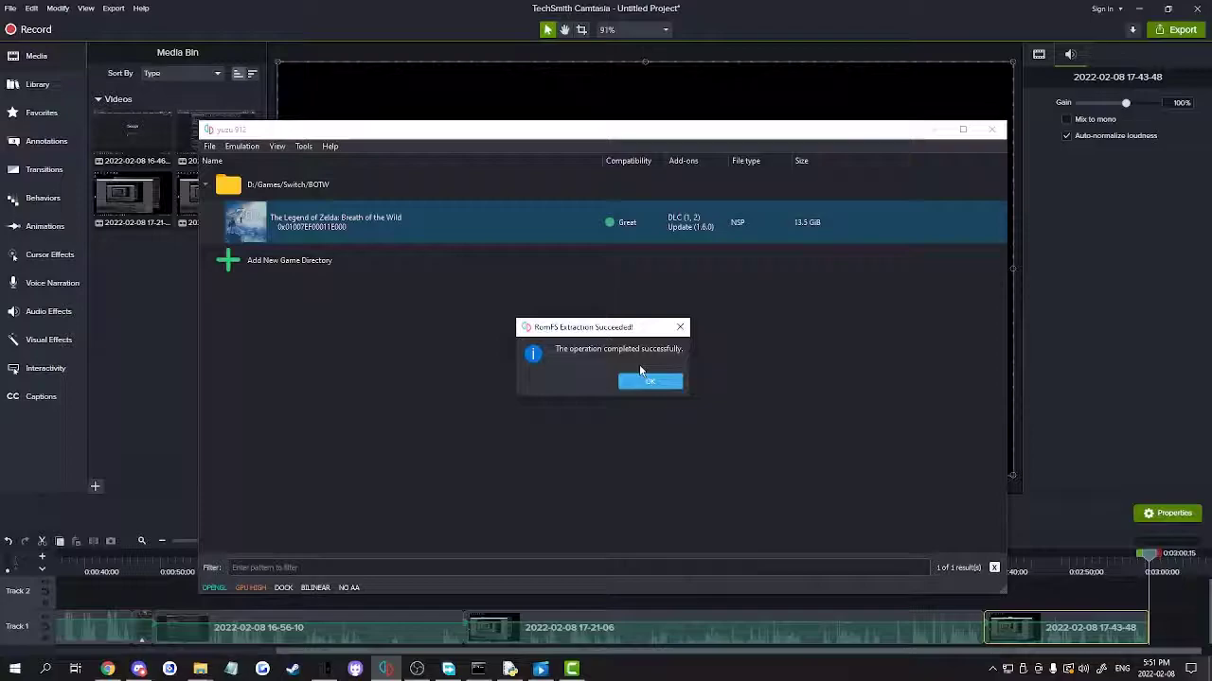
click(649, 381)
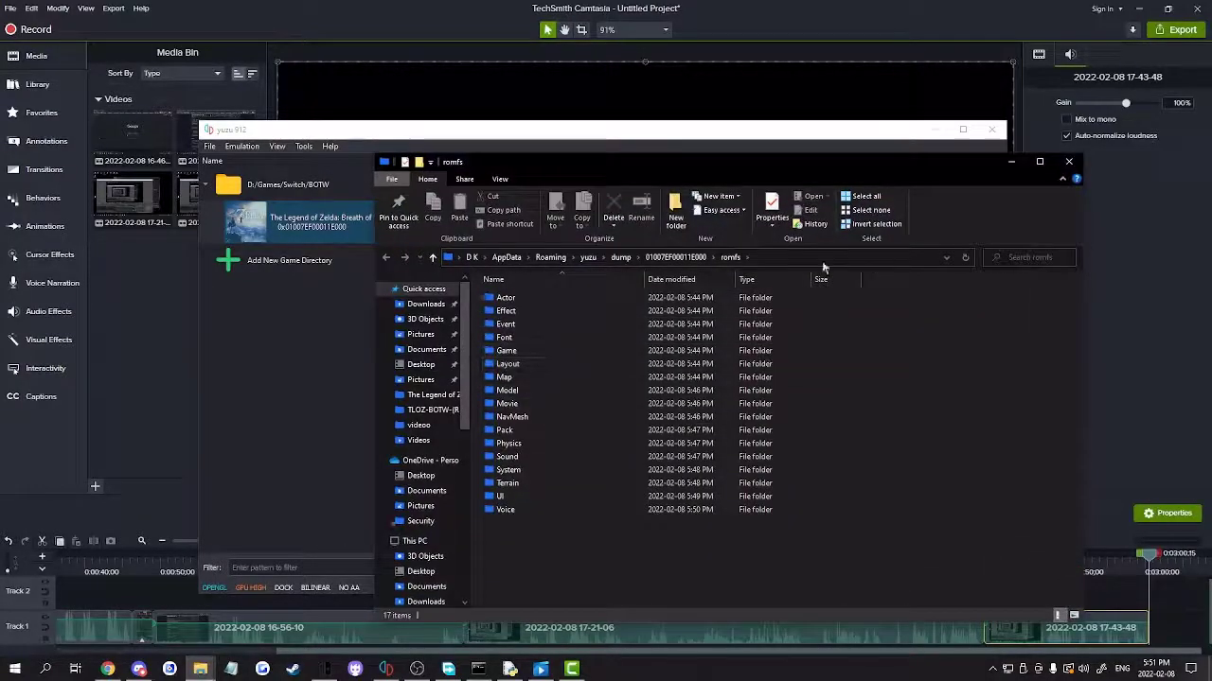
click(804, 259)
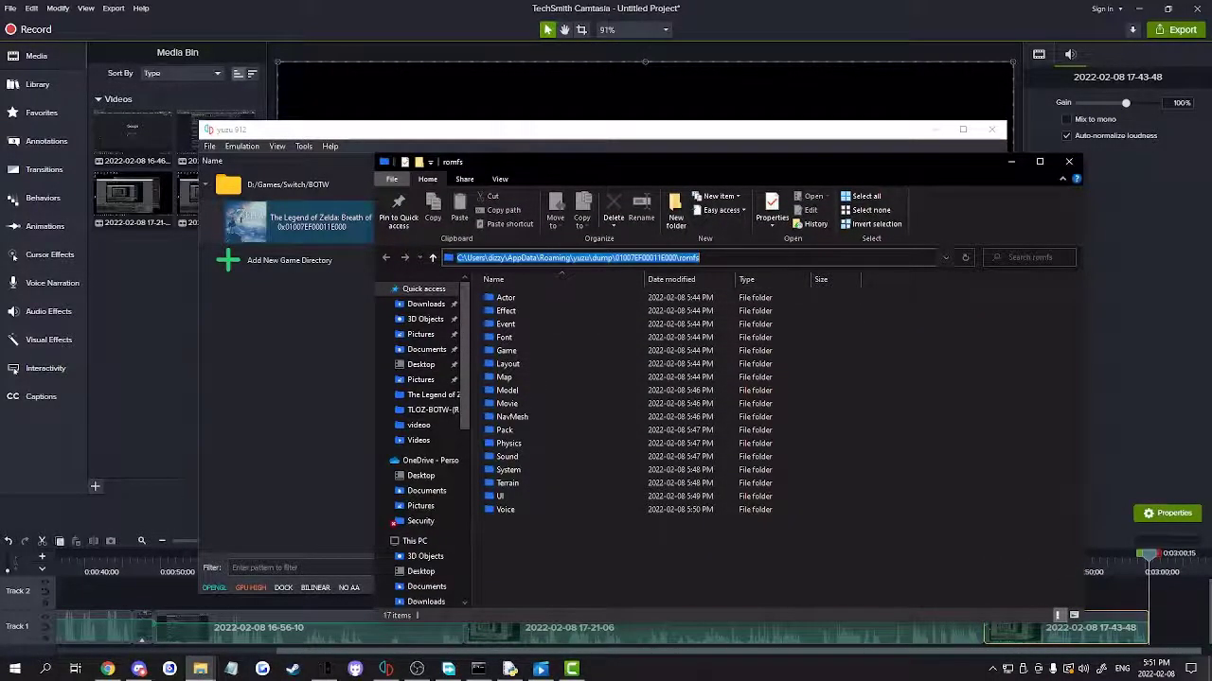
Move BCML aside and set the Base Game Directory to the dumped romfs folder
click(510, 670)
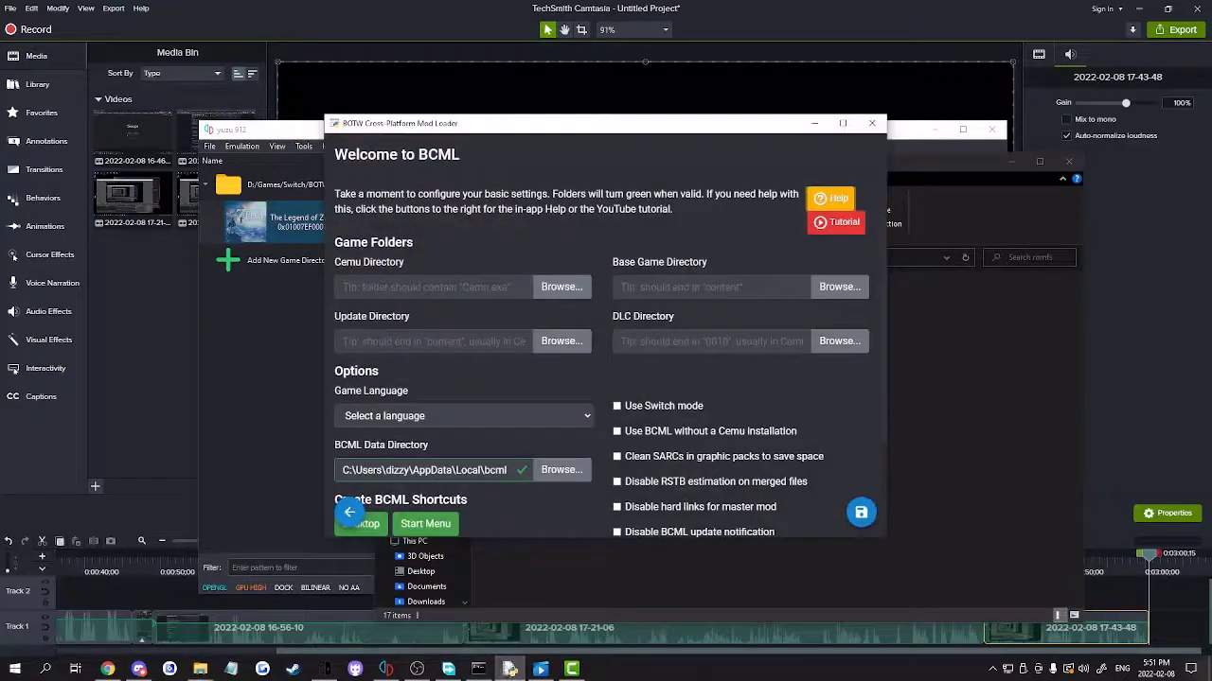
drag(481, 127, 193, 149)
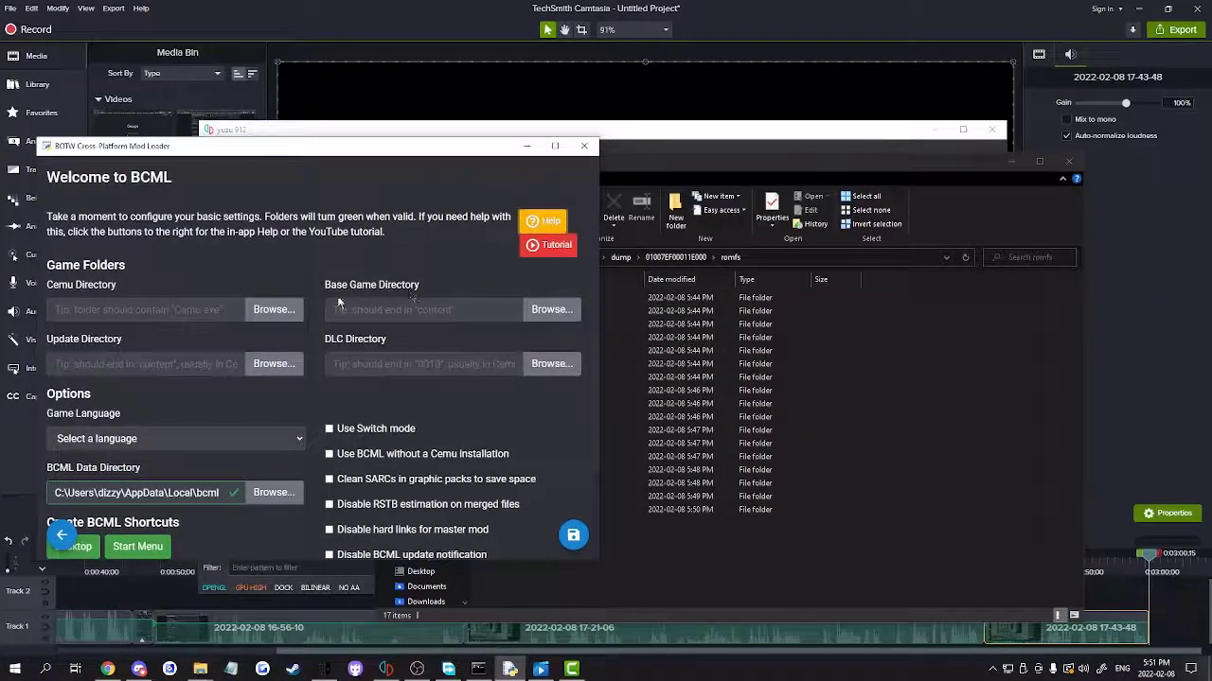
click(555, 309)
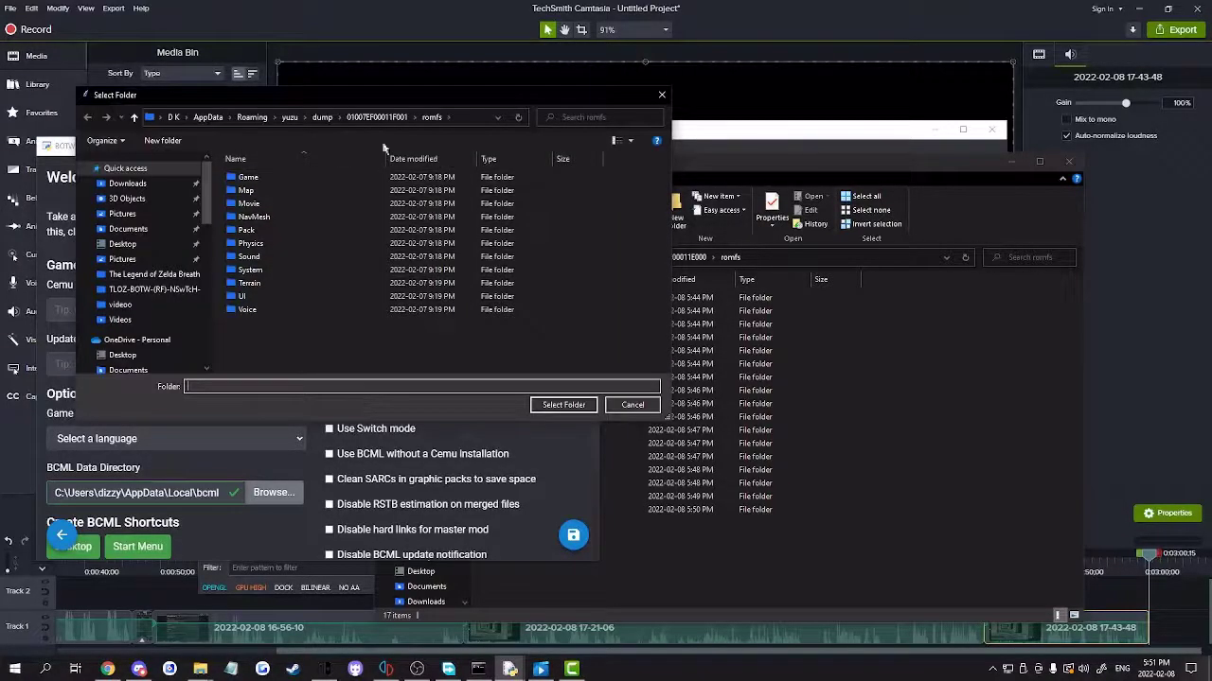
click(481, 121)
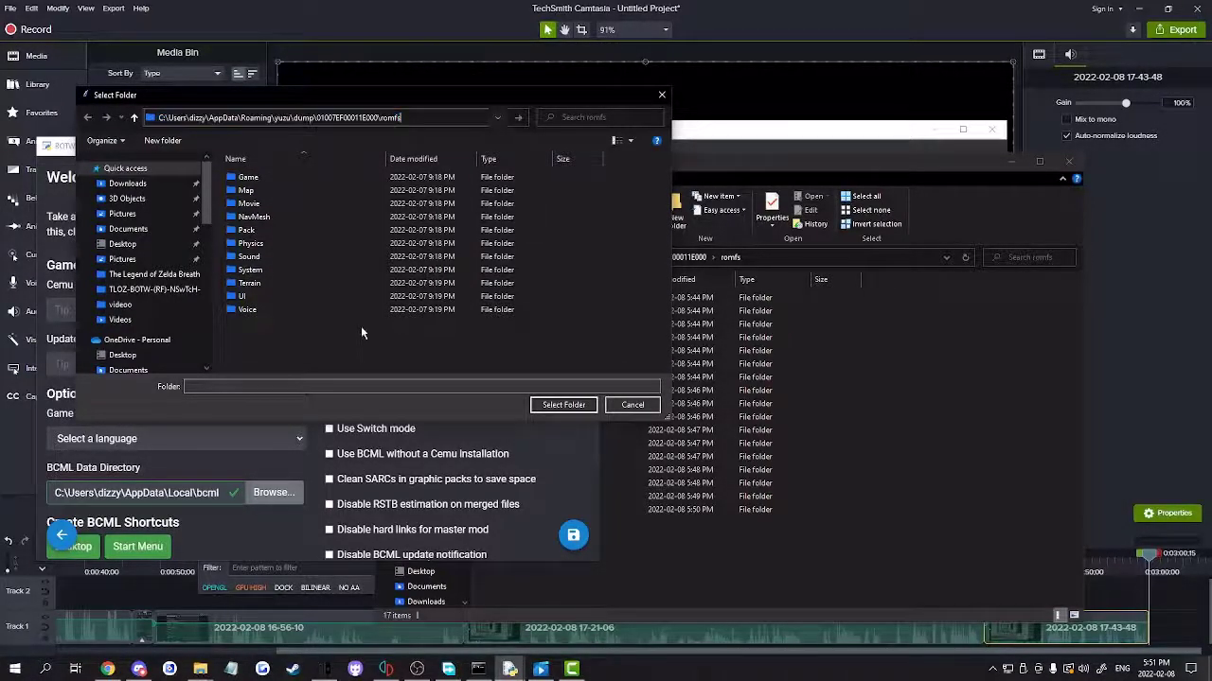
click(361, 328)
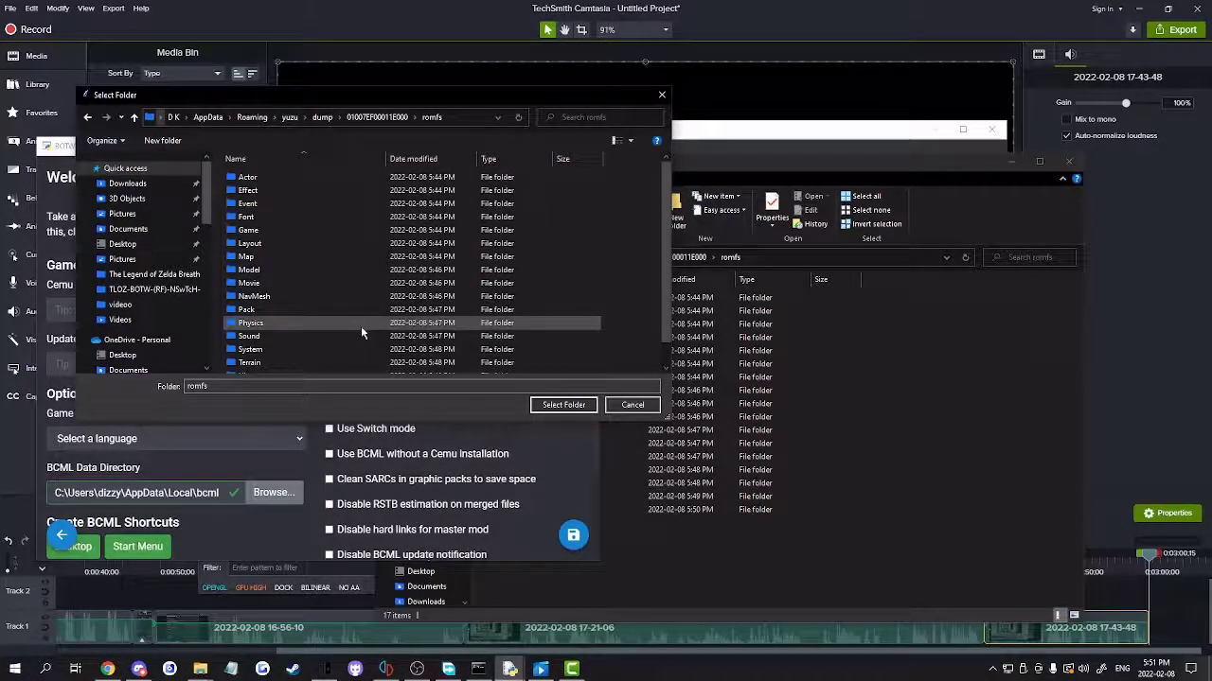
click(563, 405)
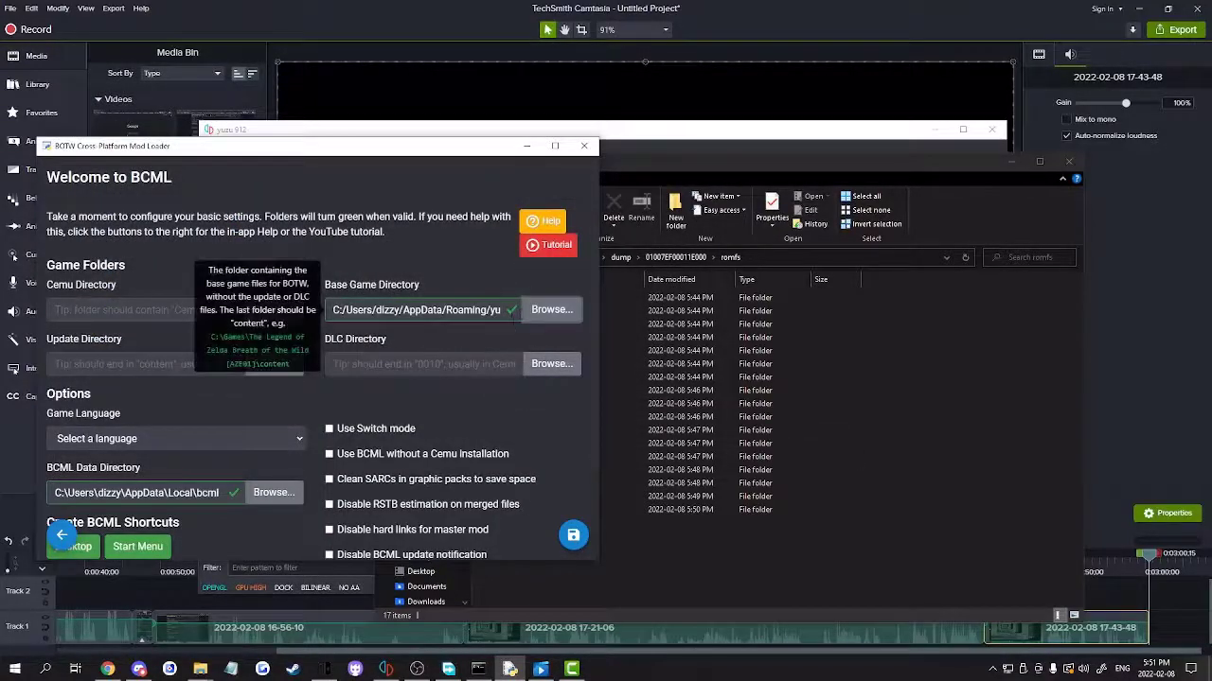
Point the DLC Directory at yuzu\dump\01007EF00011F001\romfs
click(552, 375)
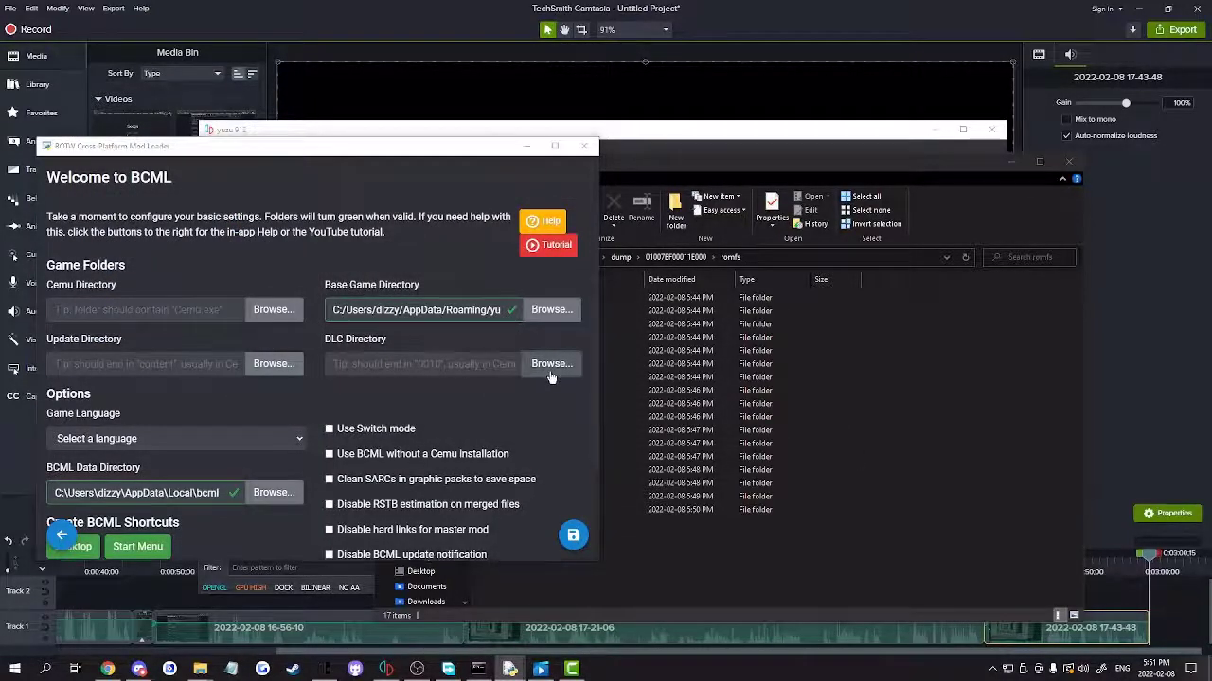
click(339, 133)
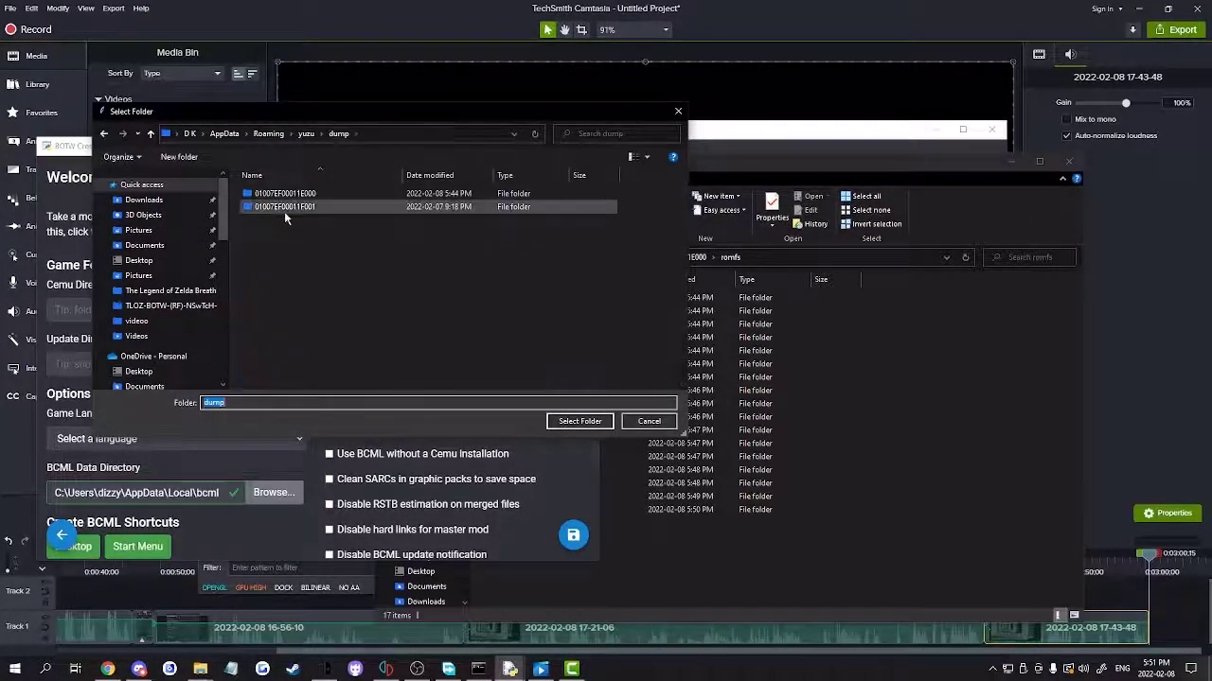
double_click(290, 211)
click(336, 196)
double_click(336, 196)
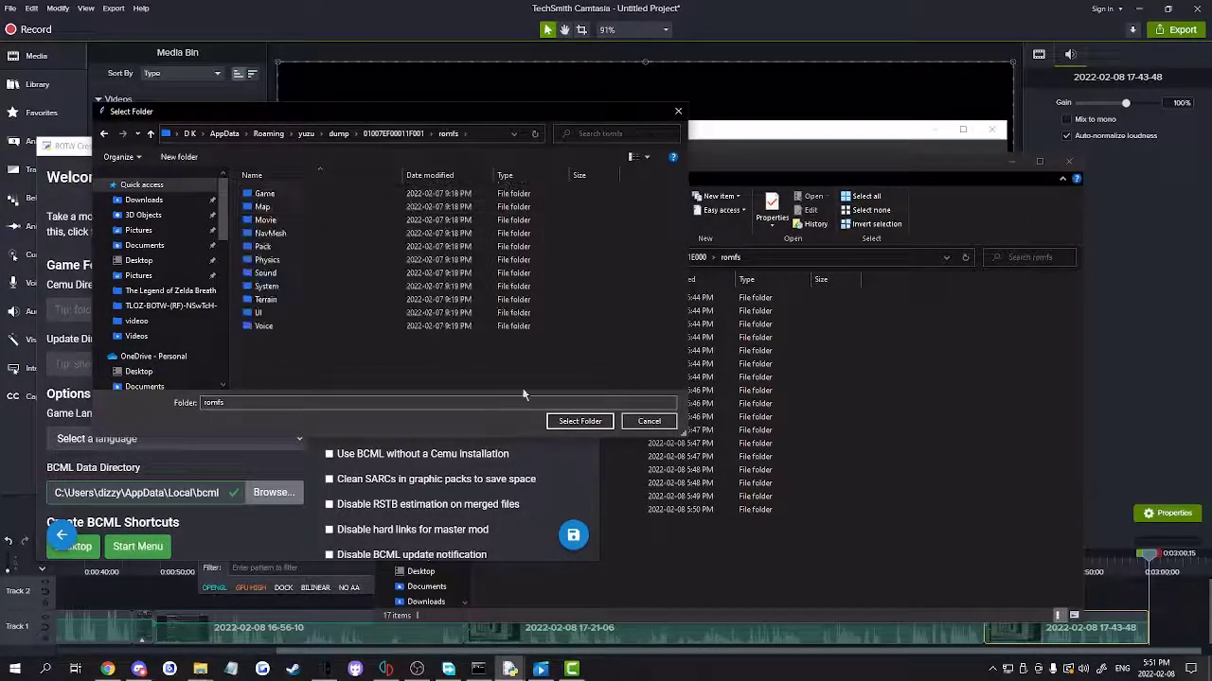
click(579, 421)
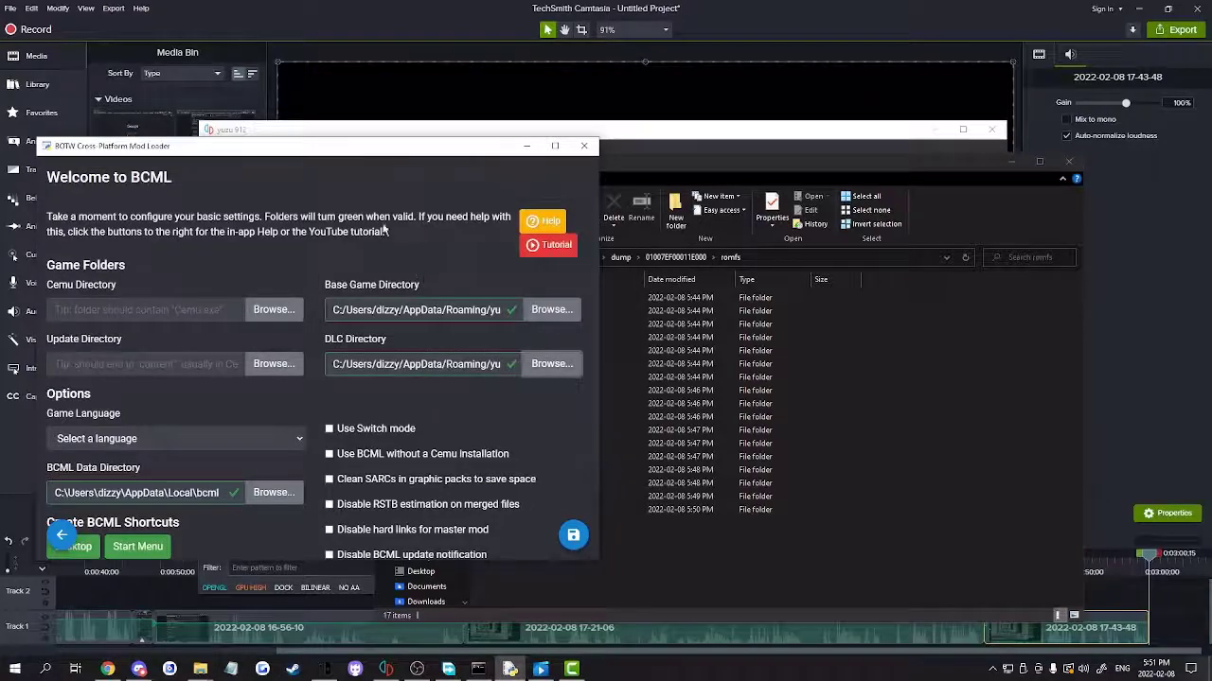
Turn on Switch mode and set the game language to US English
click(334, 432)
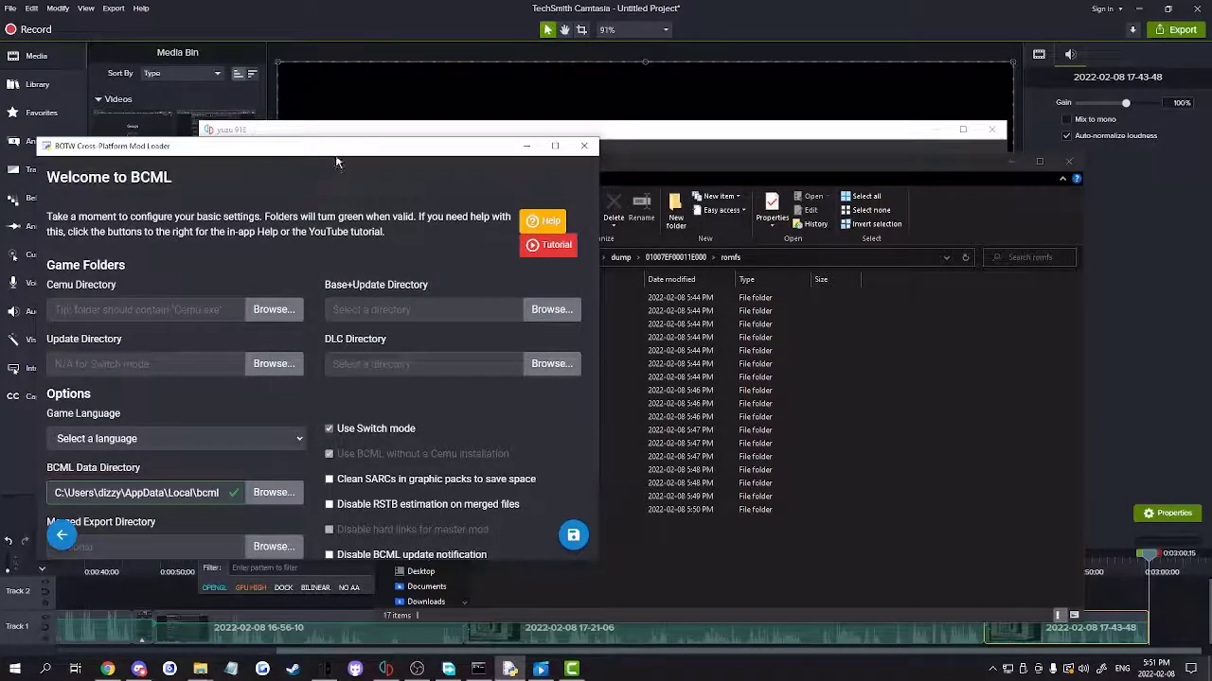
drag(336, 159, 670, 180)
scroll(688, 447, down, 3)
scroll(606, 453, up, 3)
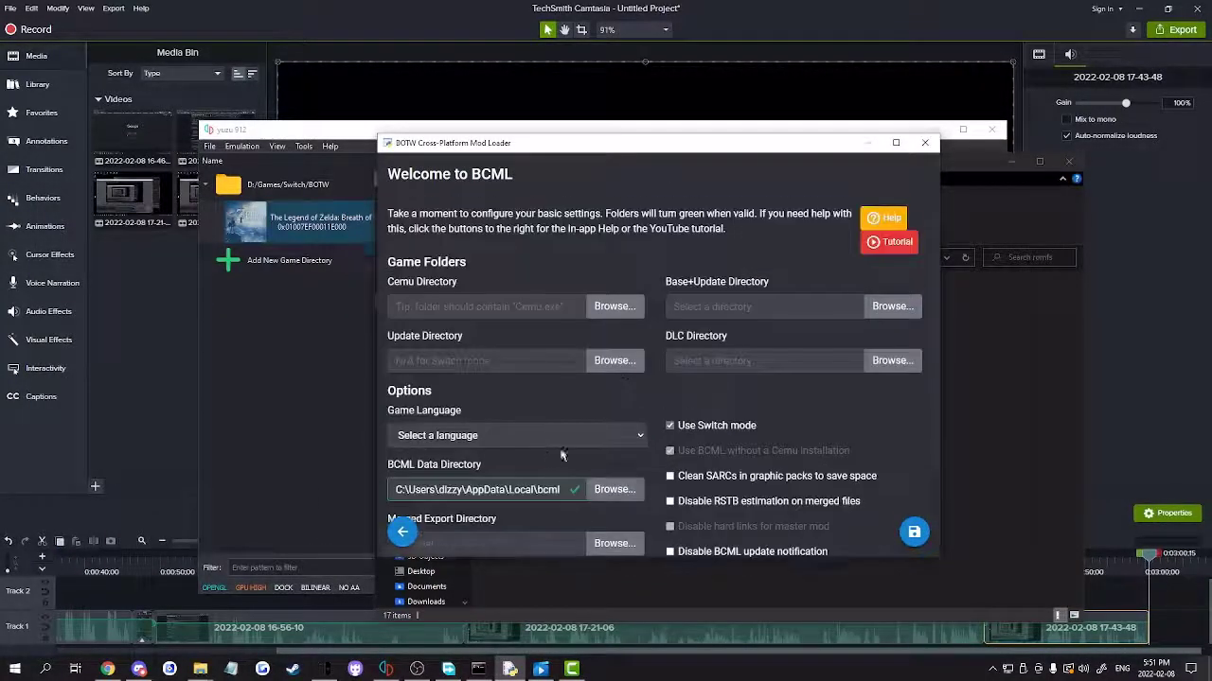
click(642, 437)
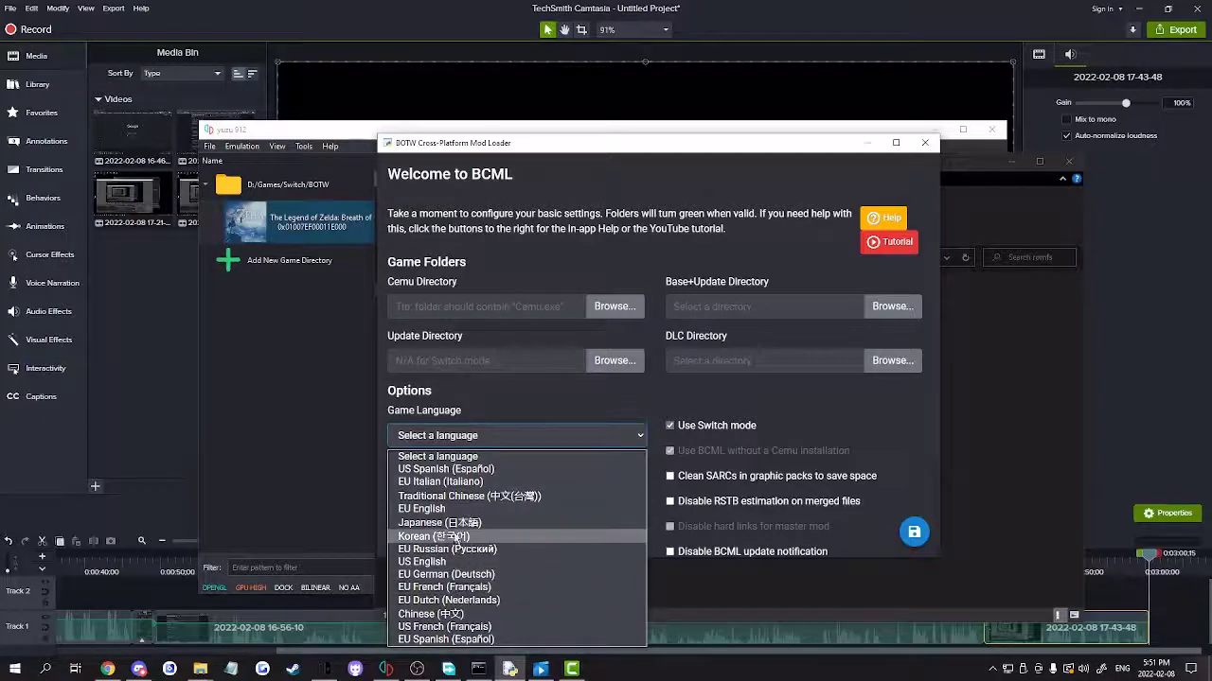
click(439, 563)
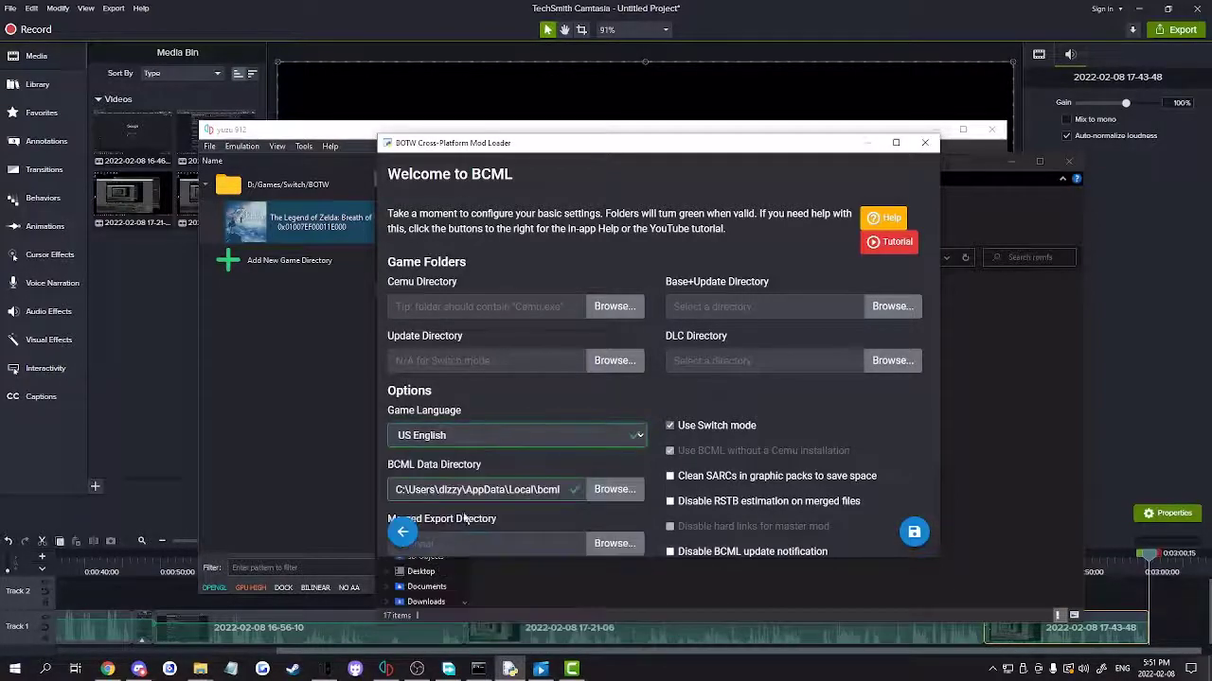
Try saving the settings, inspect the invalid-settings error details, and dismiss the error
scroll(614, 446, down, 3)
scroll(615, 430, up, 3)
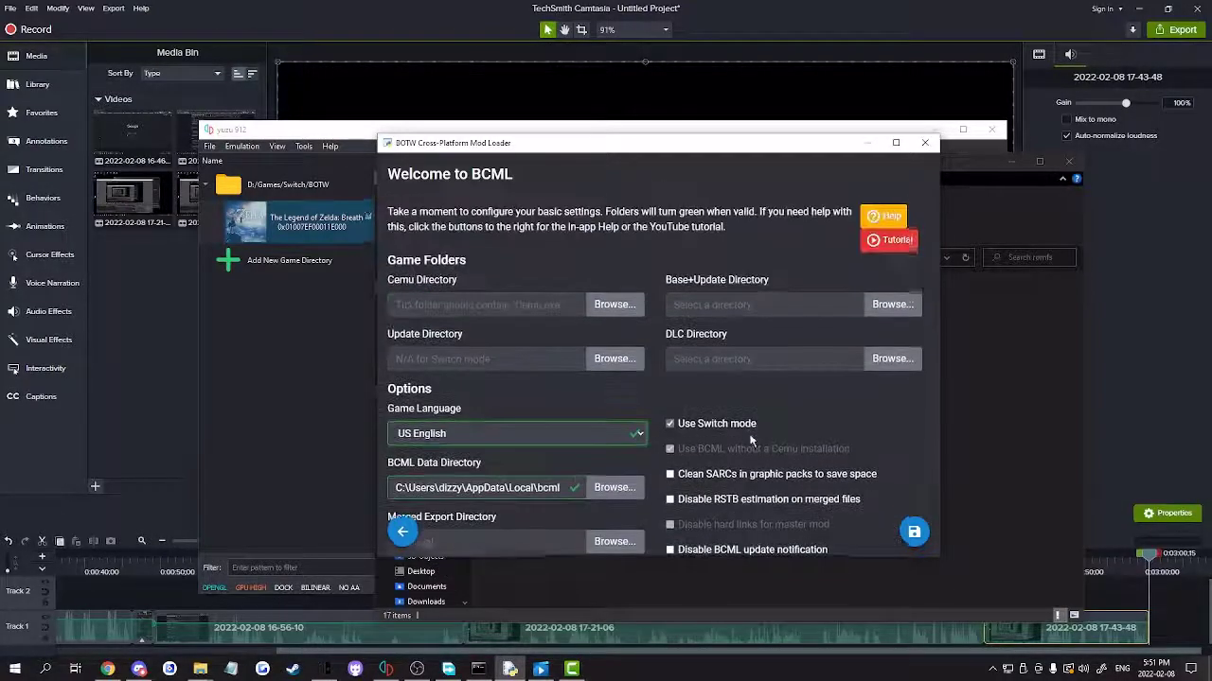
click(914, 533)
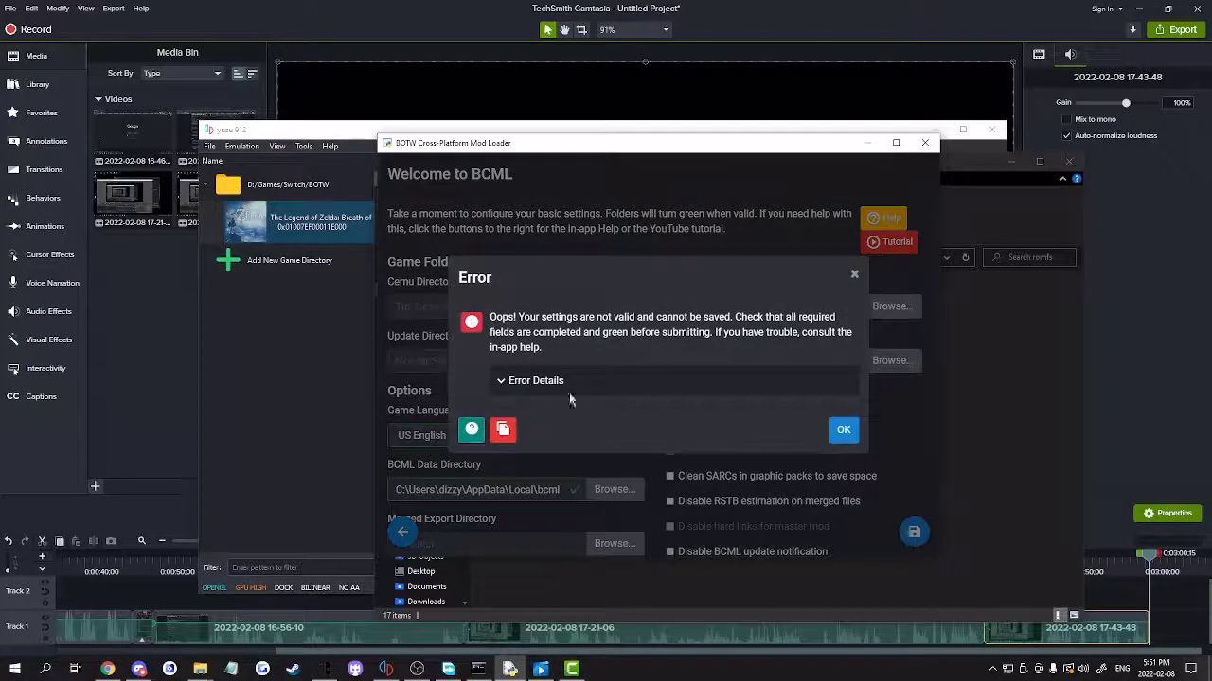
click(532, 381)
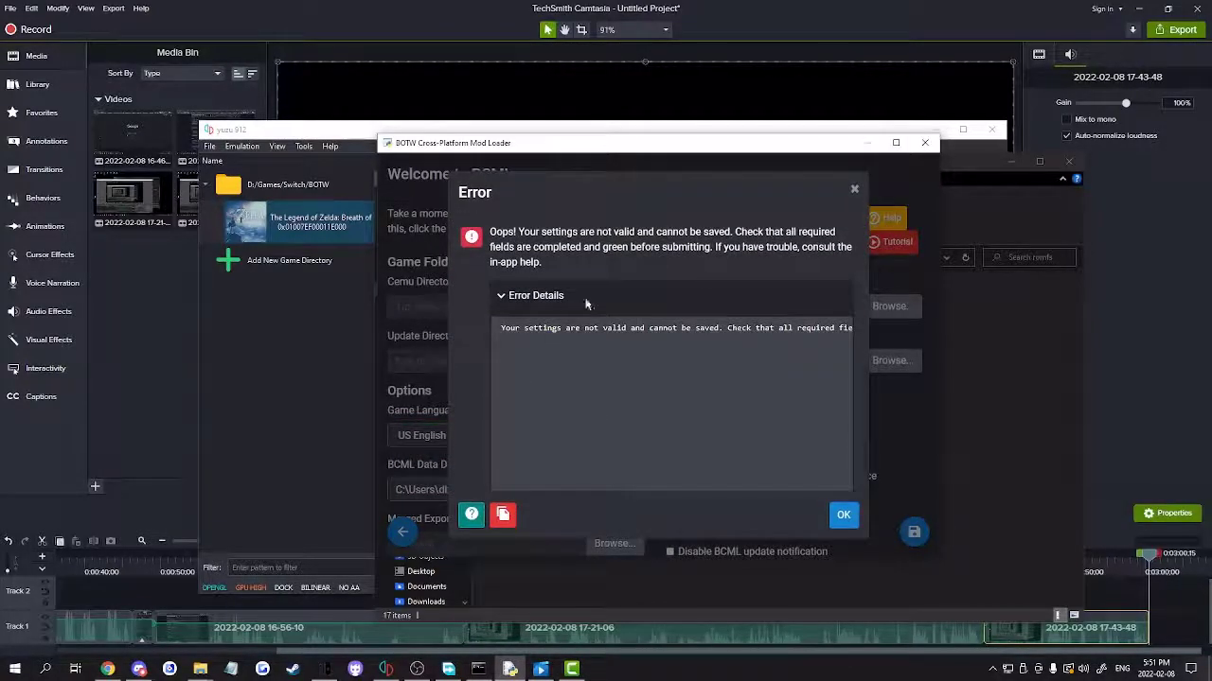
drag(586, 327, 861, 327)
click(824, 295)
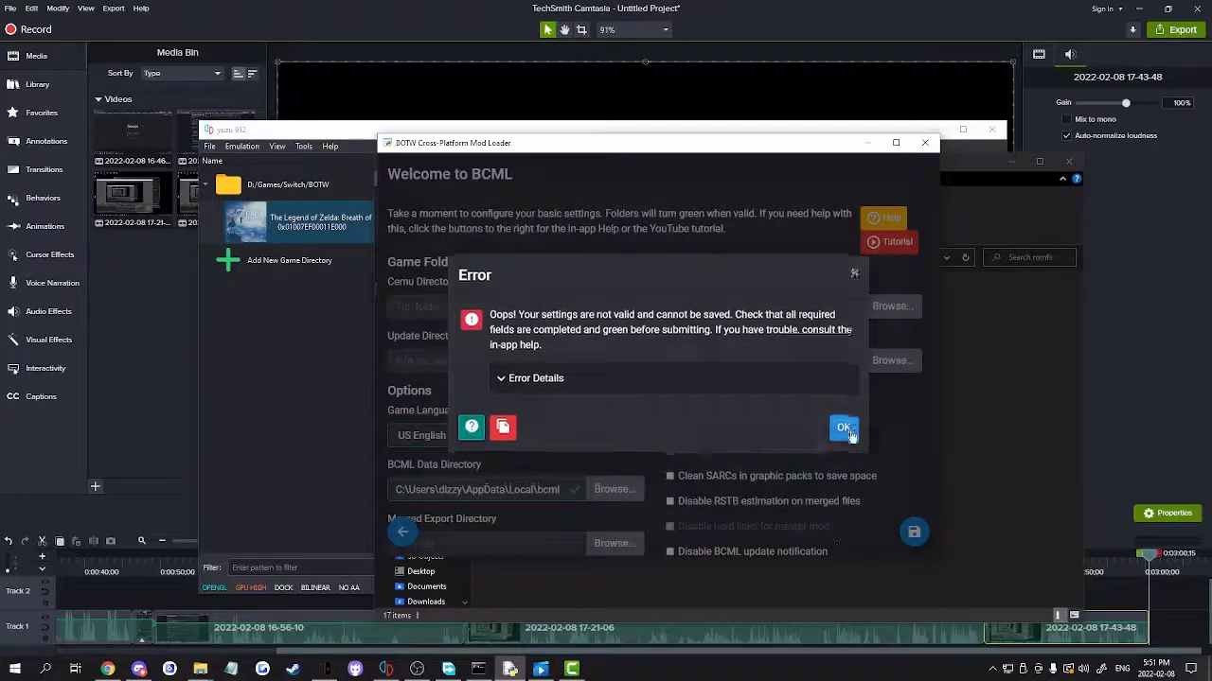
click(844, 428)
Set the Base+Update directory to dump\01007EF00011E000\romfs
scroll(696, 424, down, 1)
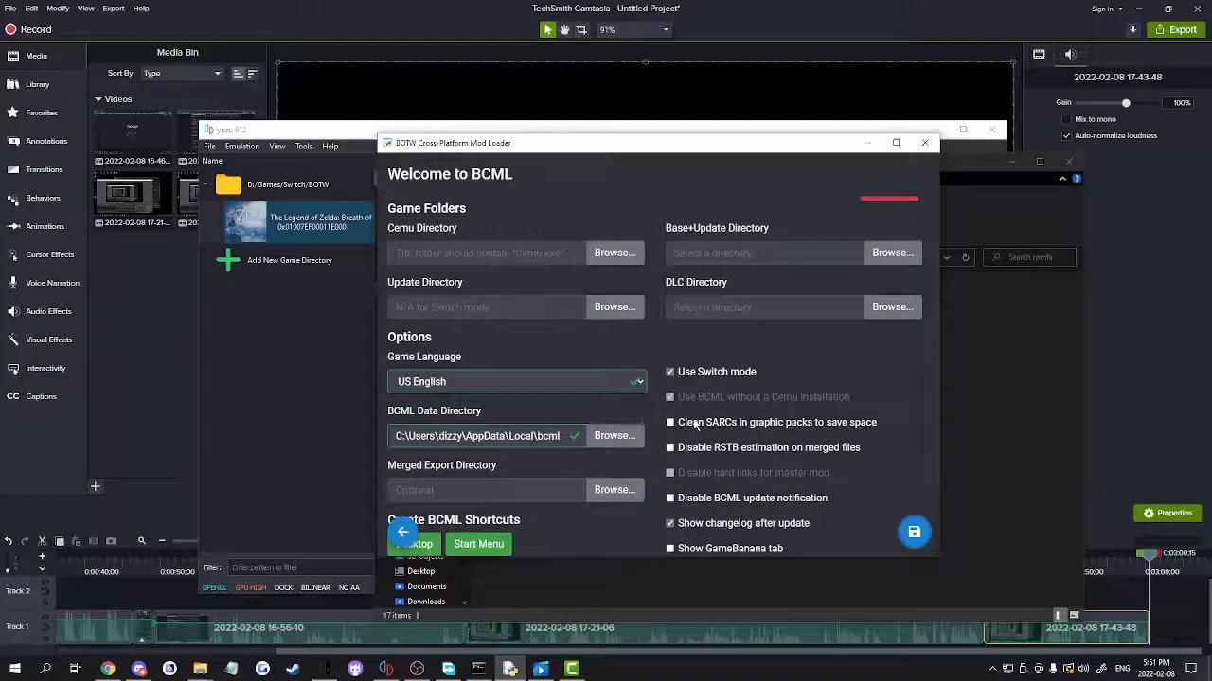
scroll(696, 424, up, 1)
click(892, 307)
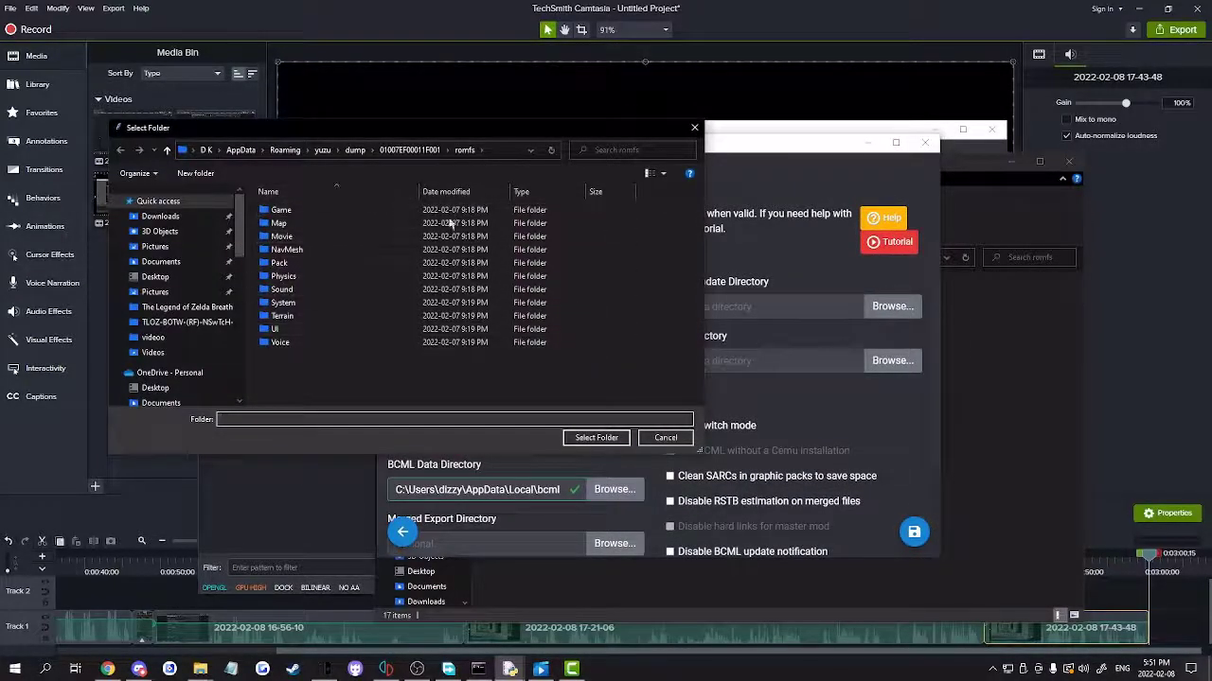
click(354, 150)
double_click(294, 209)
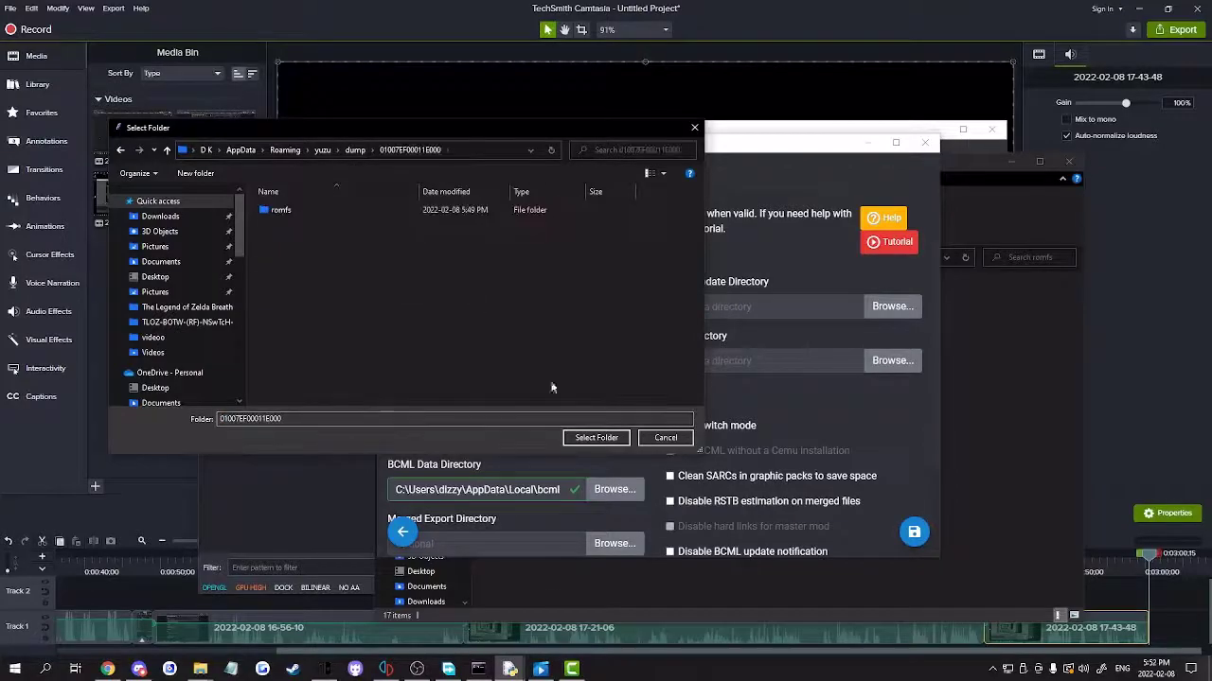
double_click(346, 217)
click(596, 437)
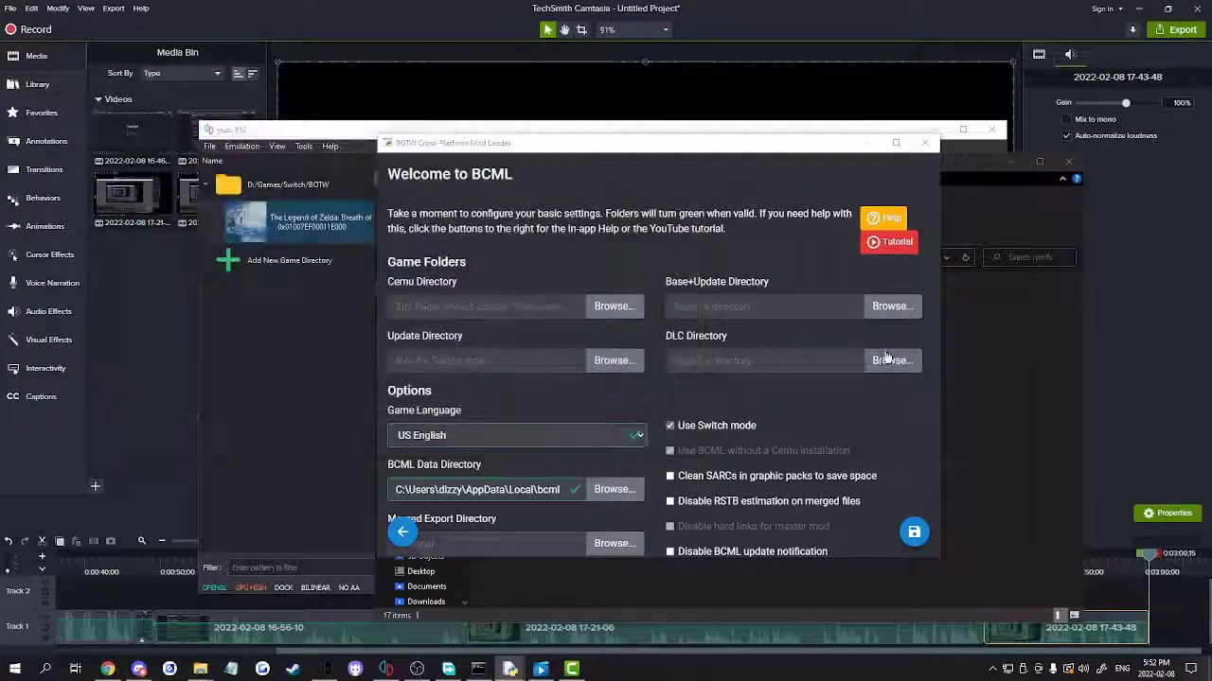
Set the DLC directory to dump\01007EF00011F001\romfs
click(890, 360)
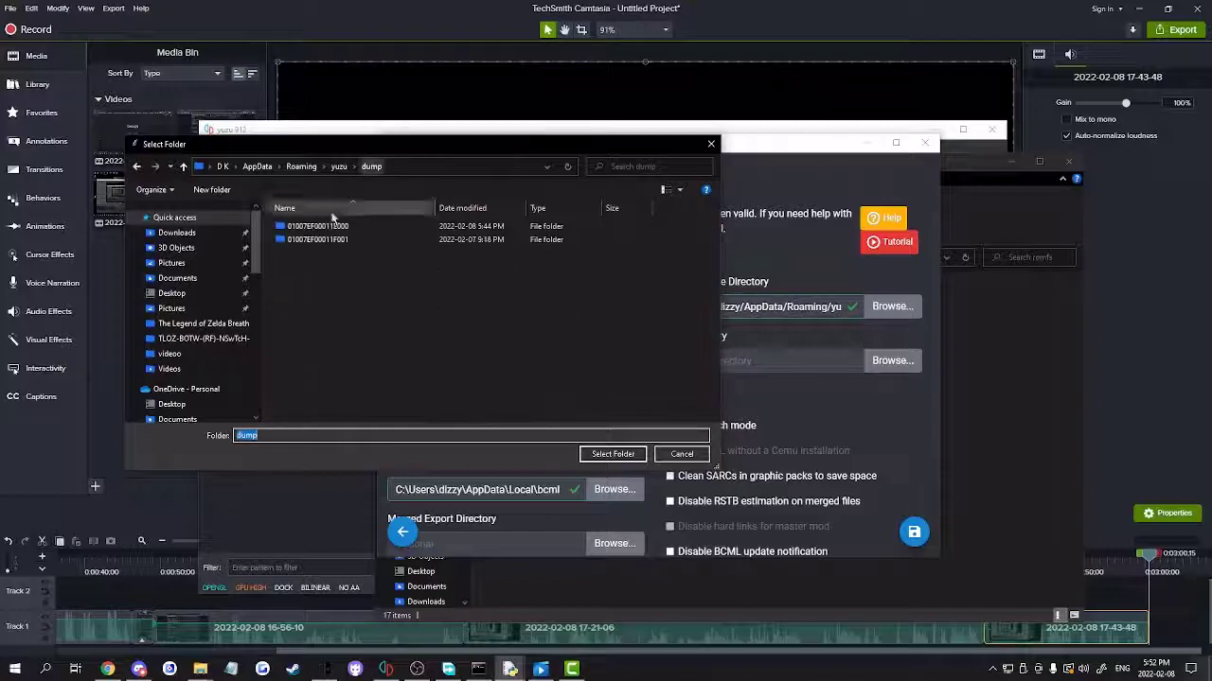
double_click(318, 240)
double_click(388, 229)
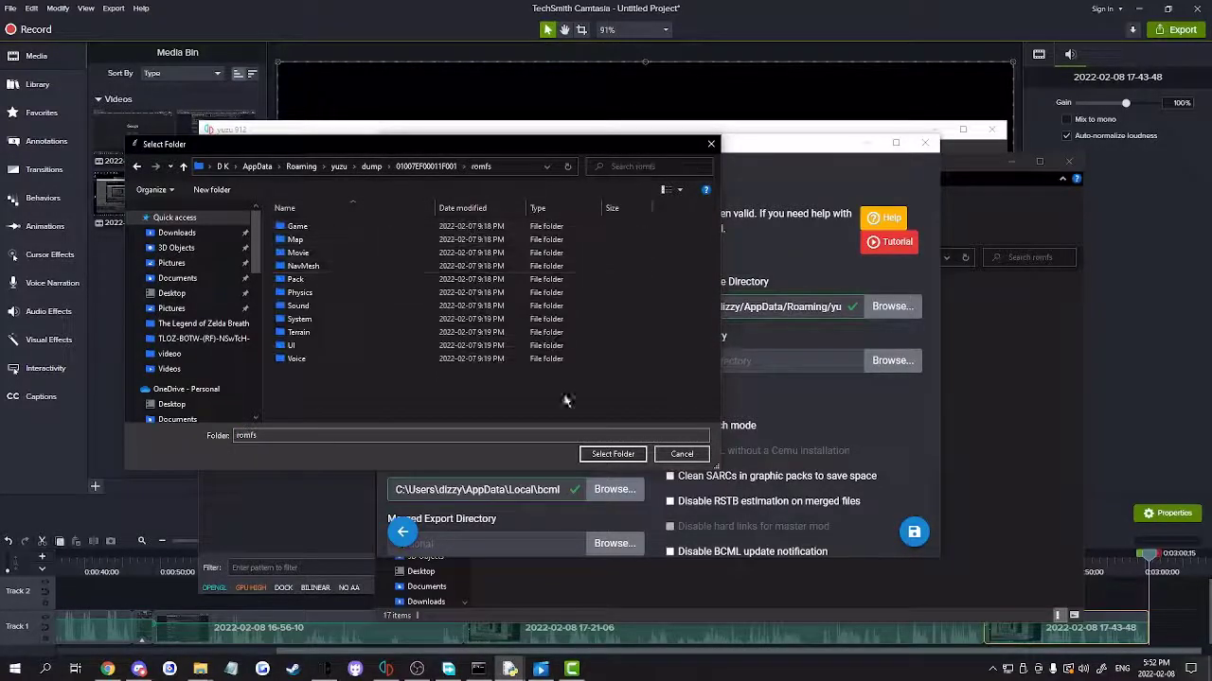
click(612, 453)
Save the settings, dismiss the error message, and continue to the Setup Complete page
click(914, 532)
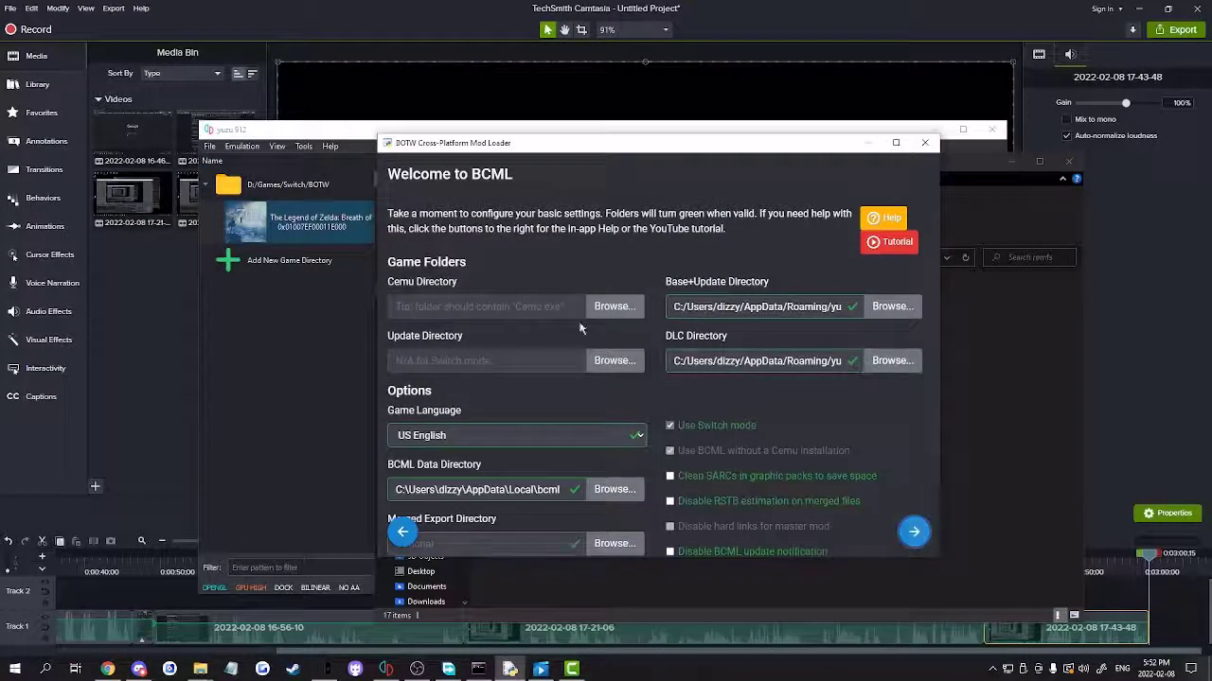
click(599, 362)
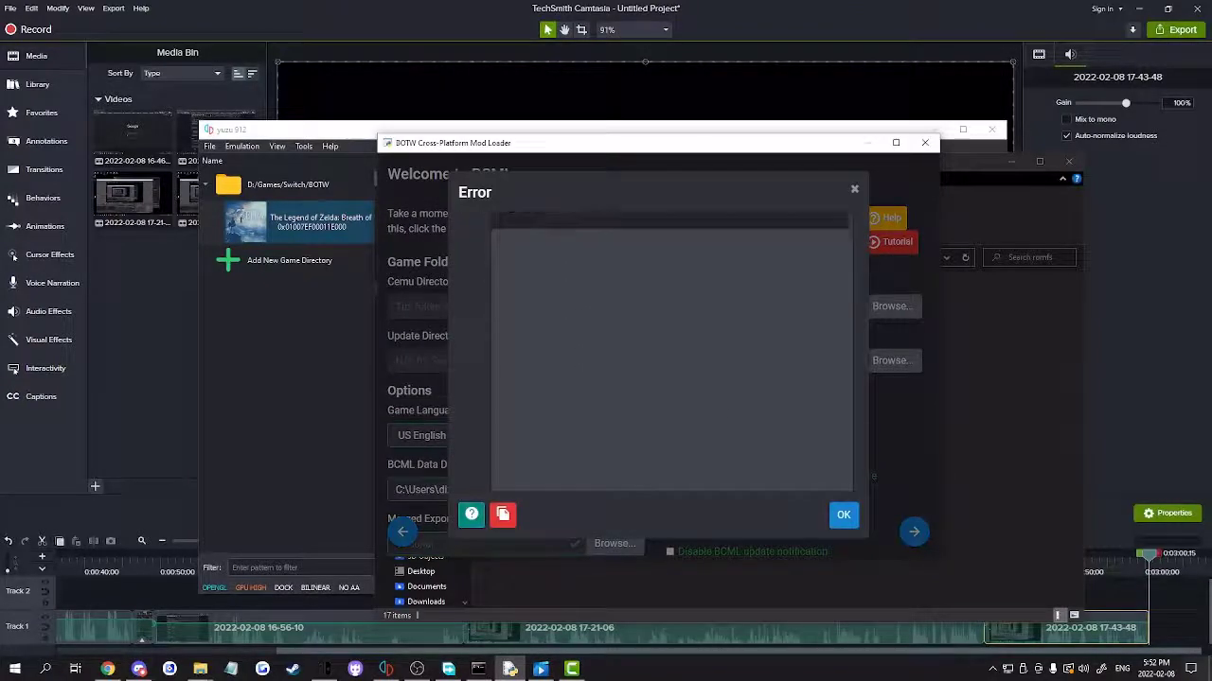
click(841, 514)
click(914, 533)
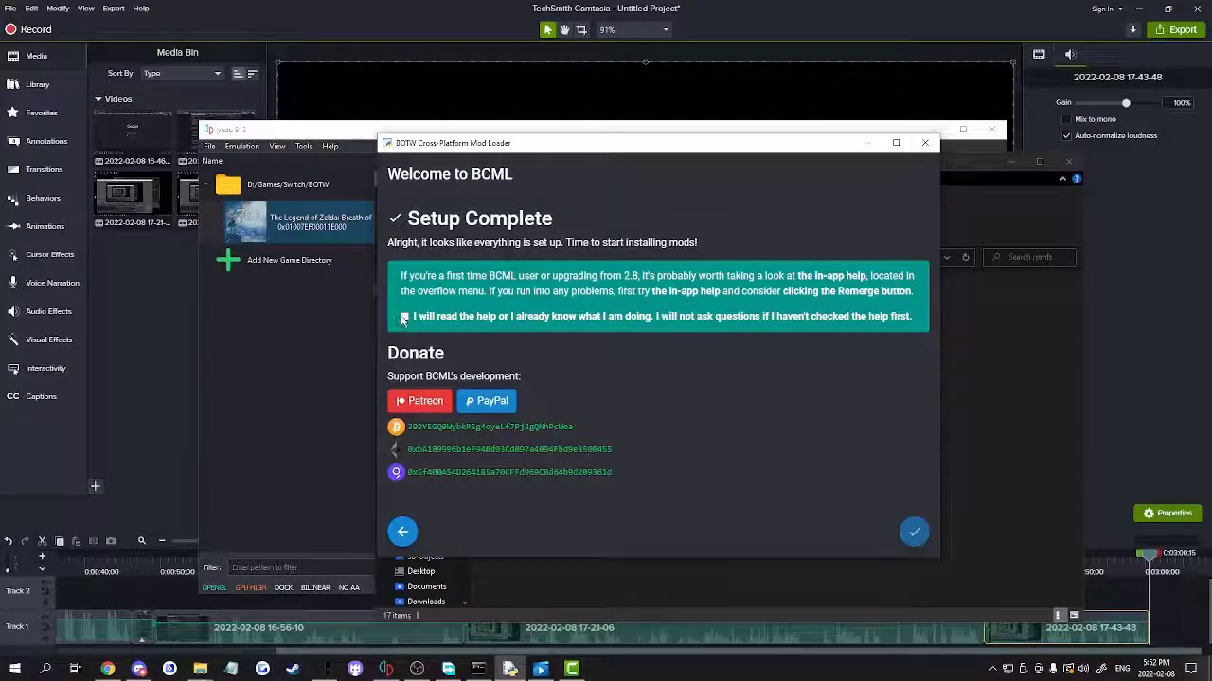
Tick 'I will read the help', finish the wizard, and move the main Mods window aside
click(405, 319)
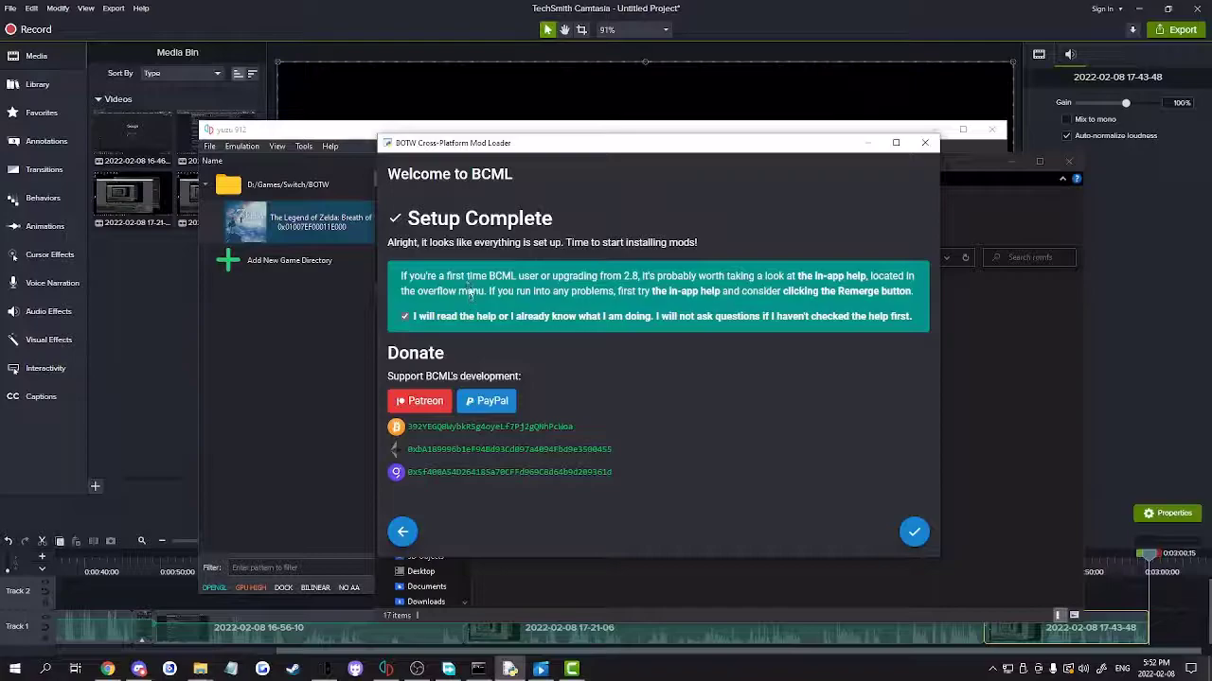
click(906, 534)
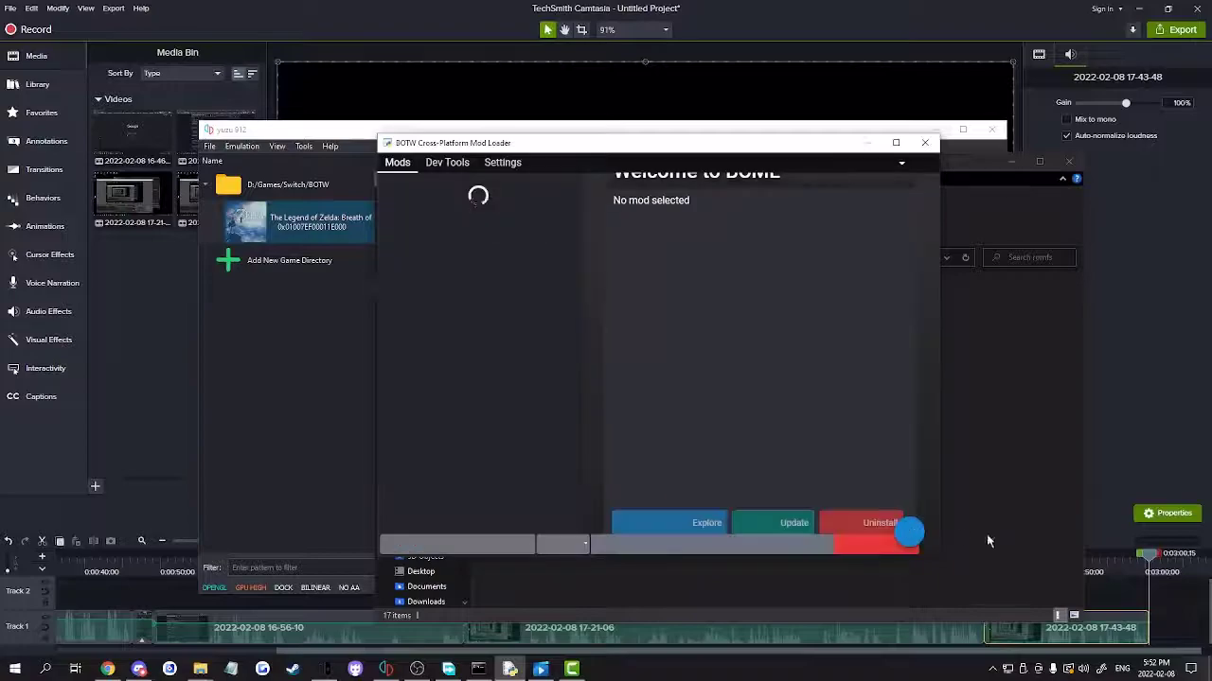
drag(585, 147, 551, 176)
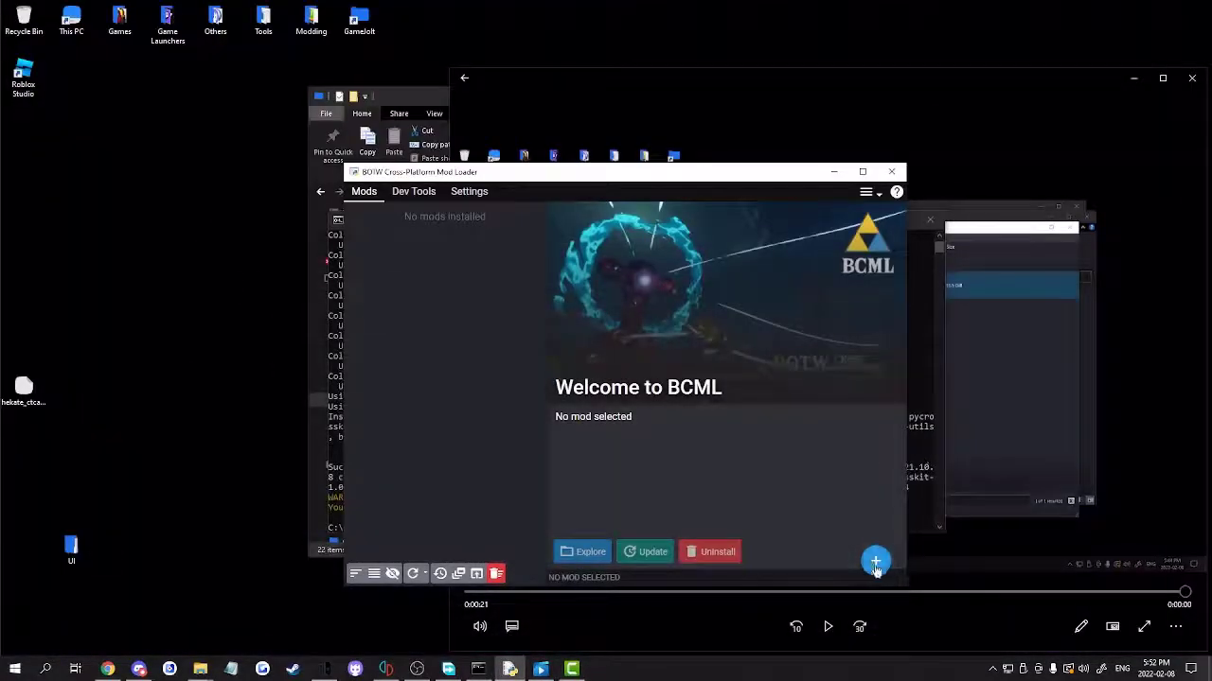
Add the seven Linkle .bnp files from Downloads\Mods BNP to the Install Mod list
click(876, 562)
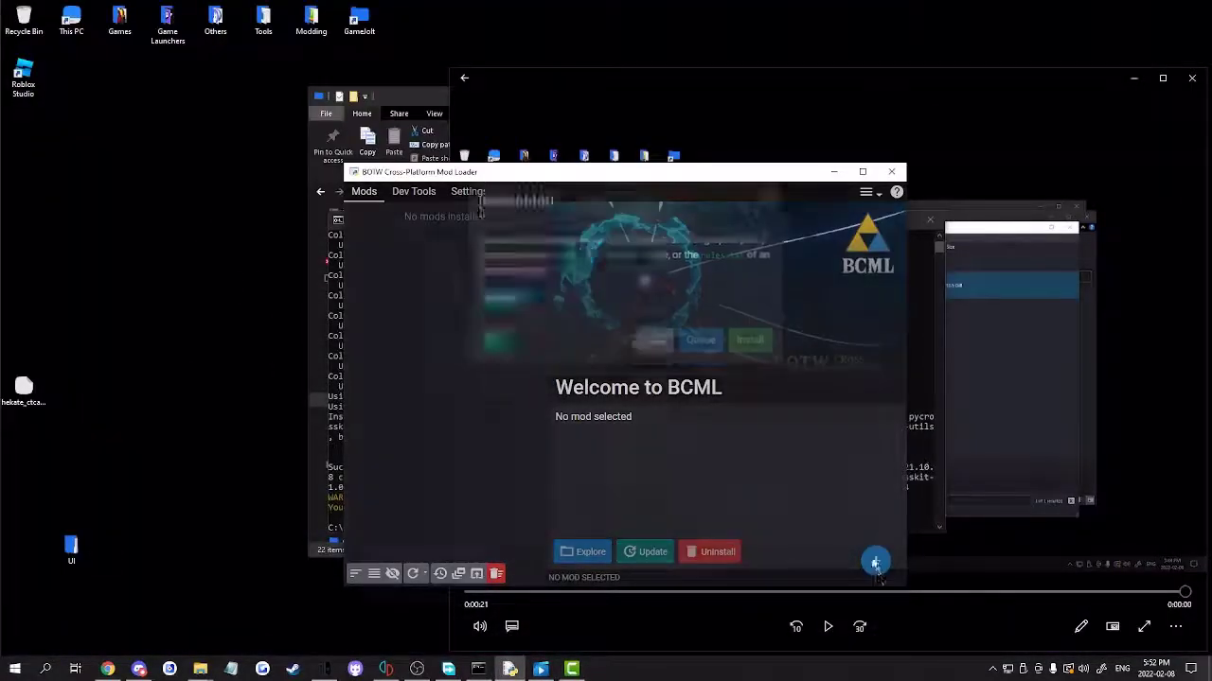
click(501, 319)
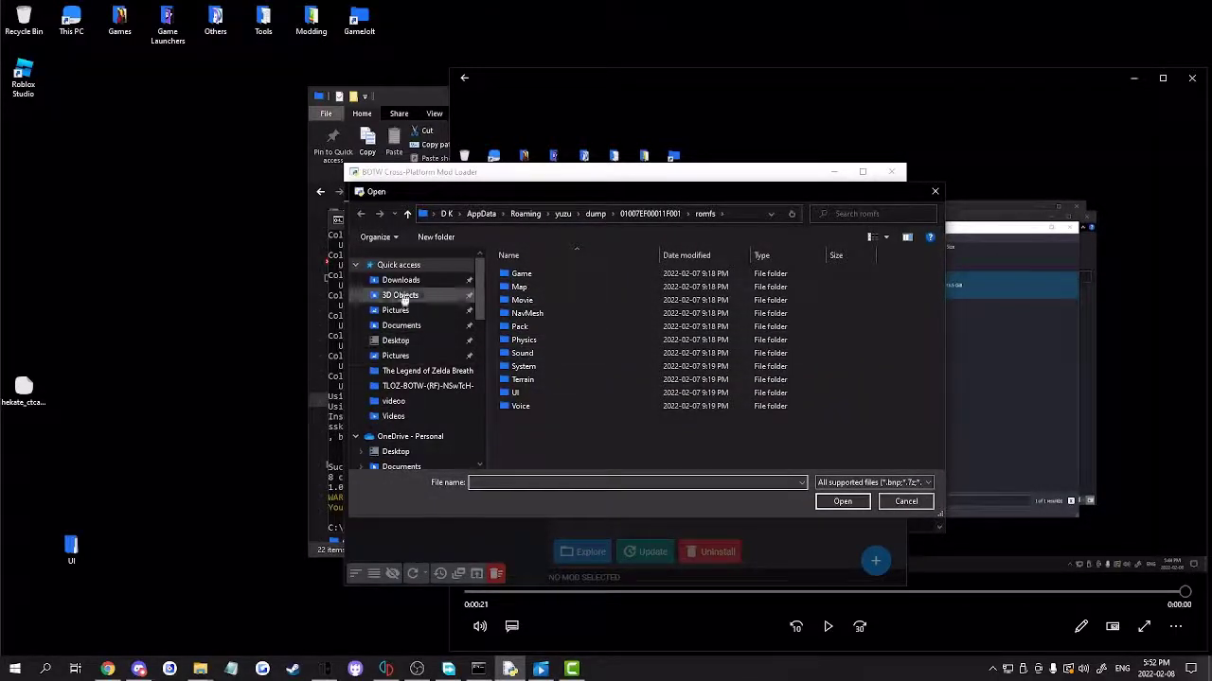
click(401, 280)
double_click(528, 318)
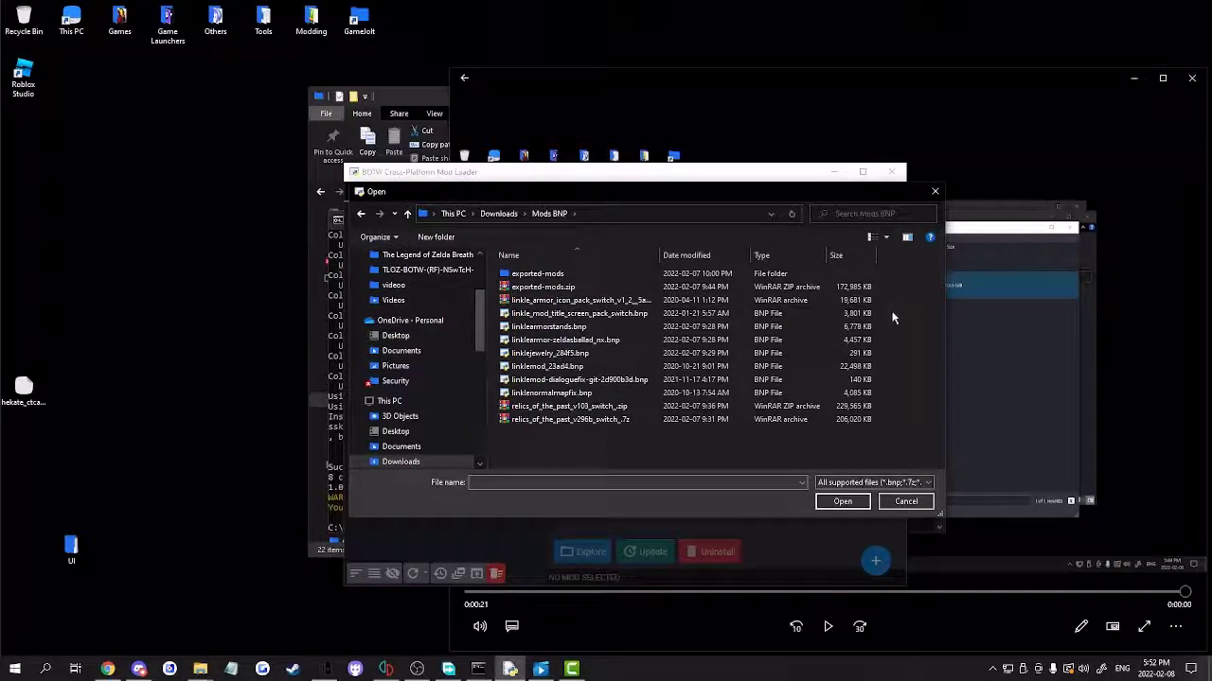
drag(892, 307, 559, 398)
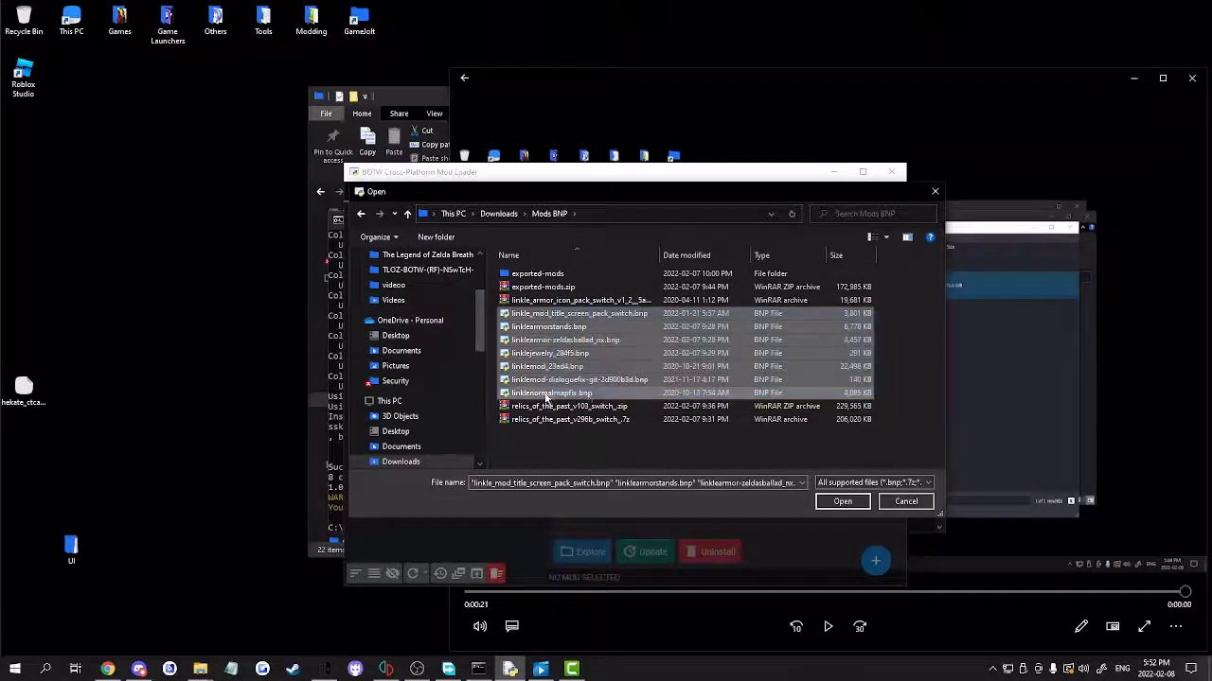
click(842, 502)
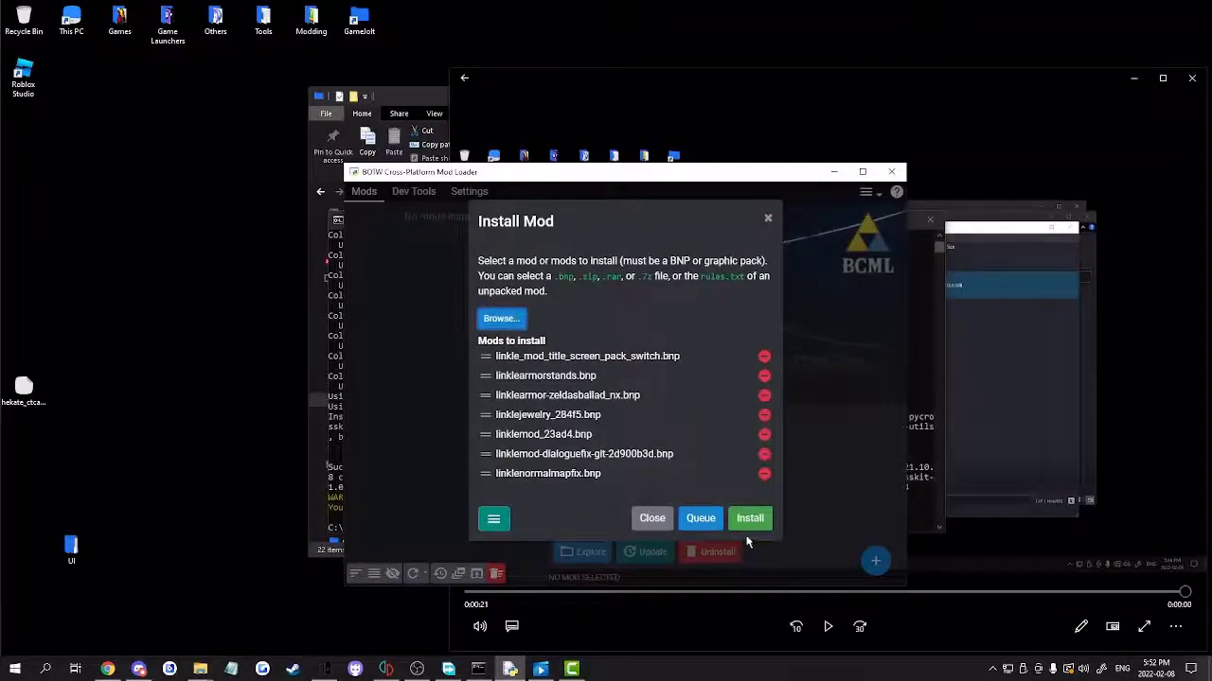
Install the queued mods, choosing Crossbow, Cucco Glider and PJs for Linkle Mod
click(748, 519)
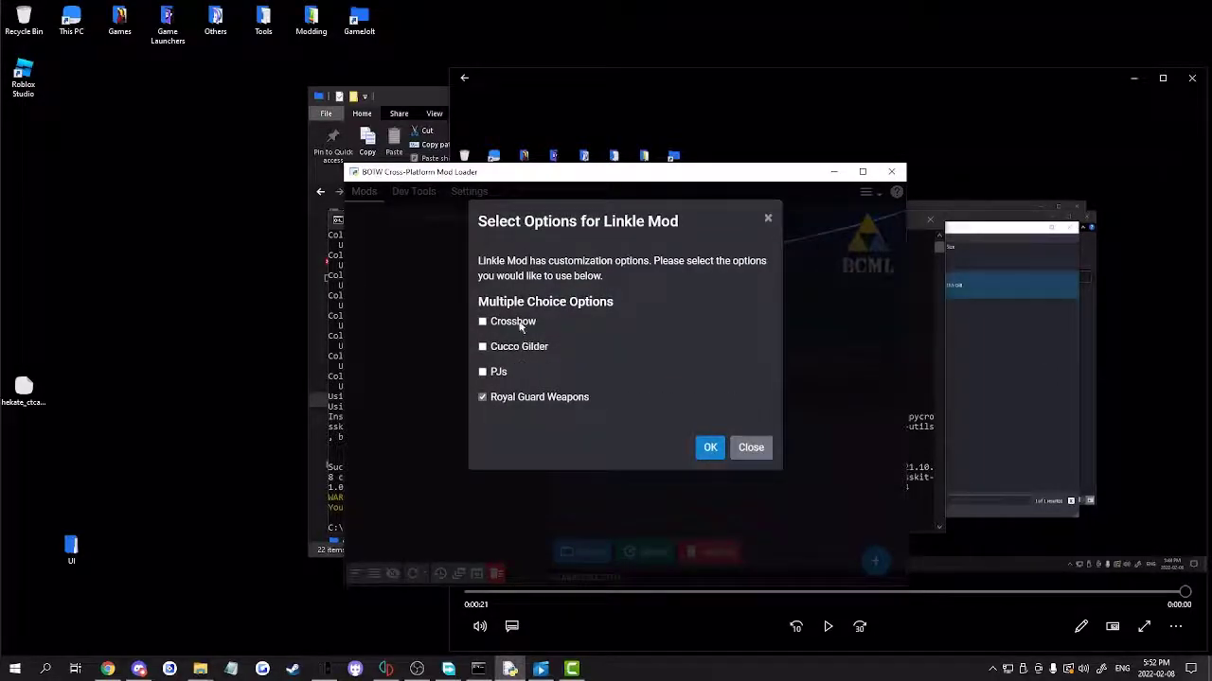
click(483, 323)
click(482, 346)
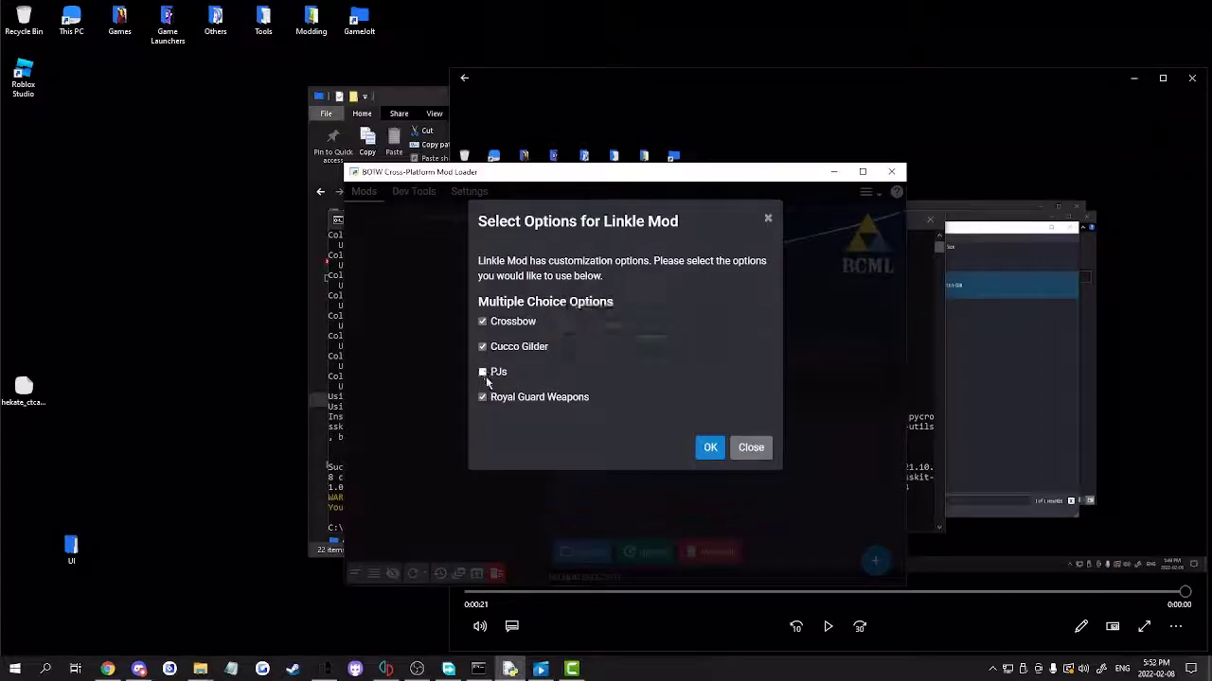
click(482, 372)
click(715, 451)
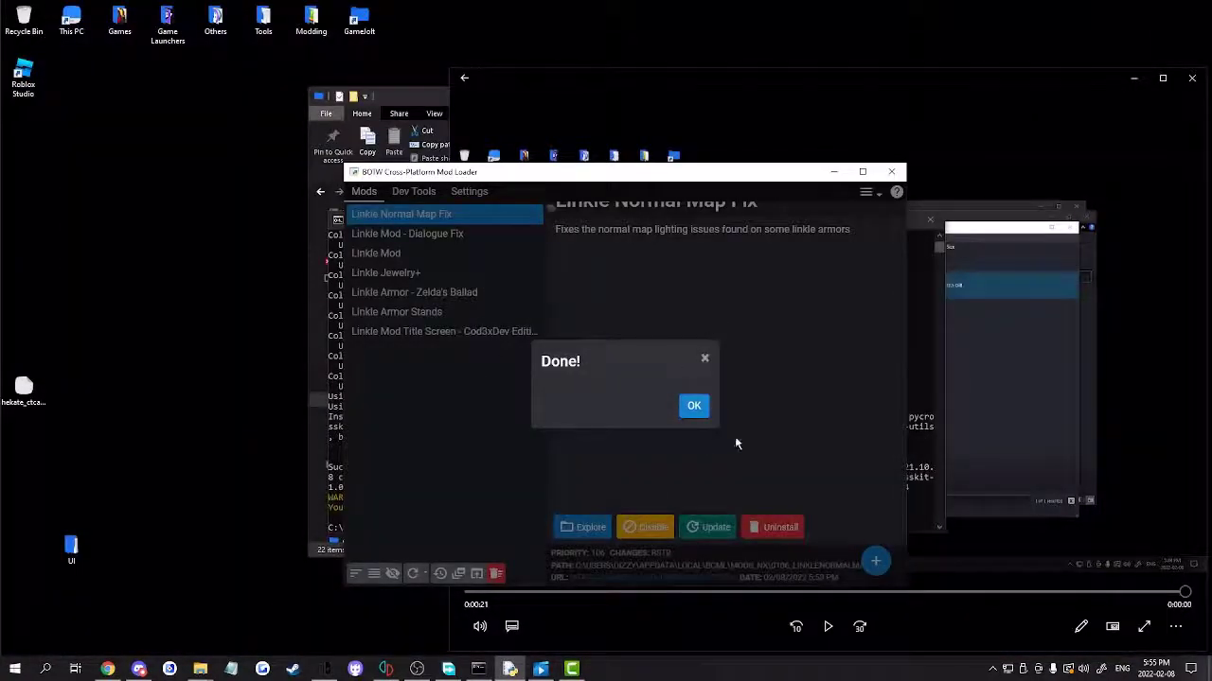
Dismiss the Done message and review the Jewelry+, Dialogue Fix, Armor Stands, title-screen and Zelda's Ballad mods
click(694, 406)
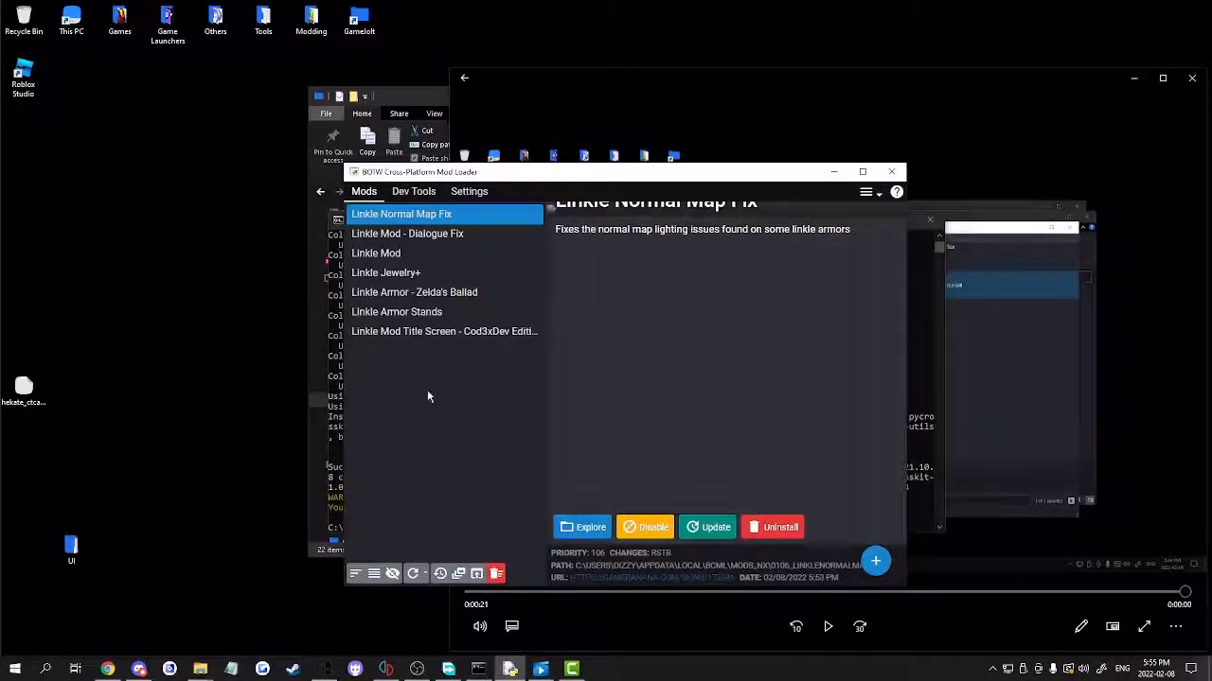
click(409, 274)
click(402, 234)
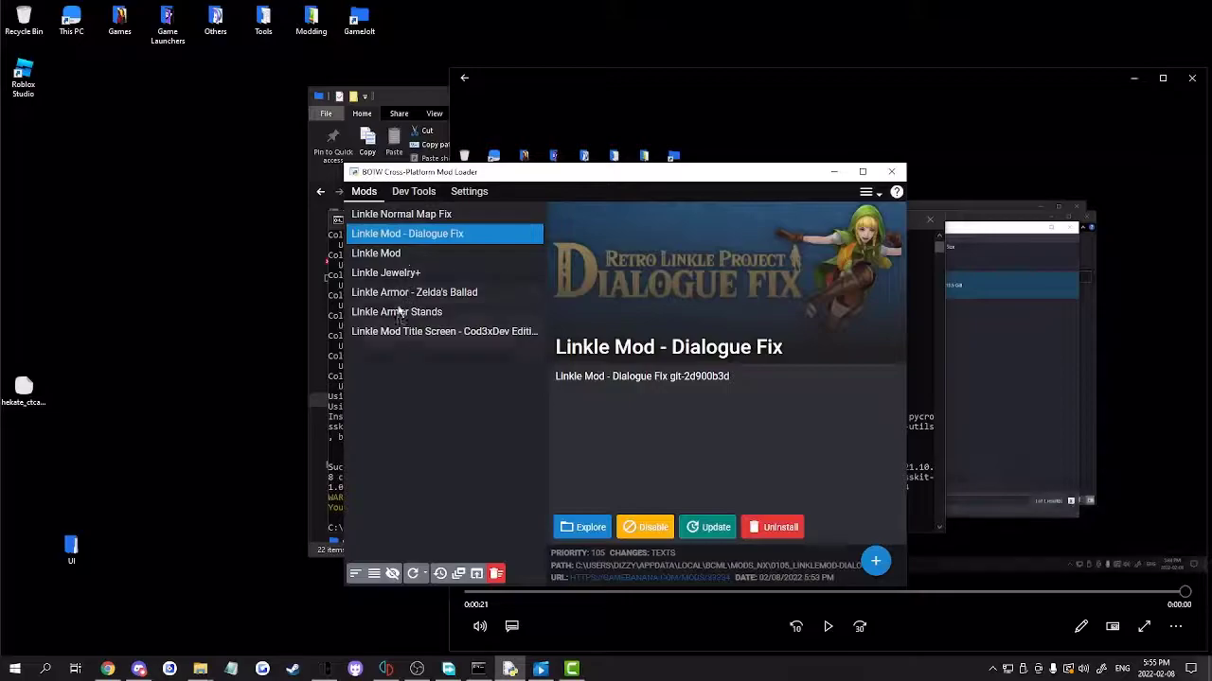
click(401, 312)
click(400, 332)
click(407, 315)
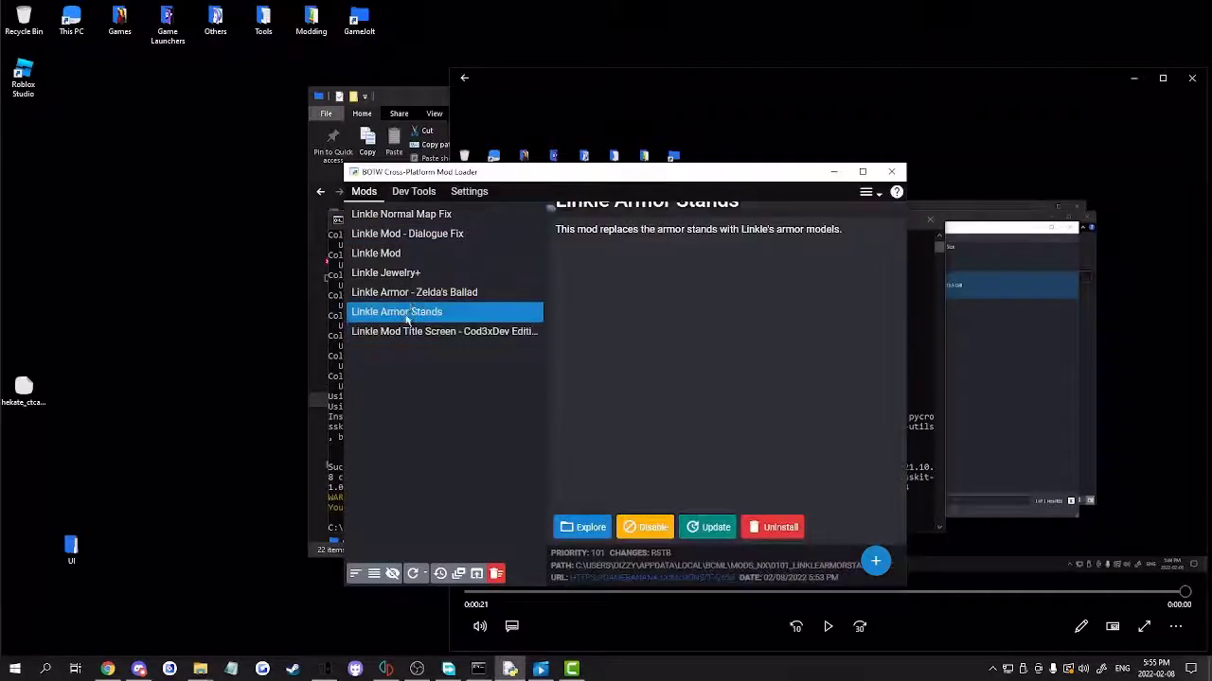
click(405, 293)
click(401, 272)
click(399, 253)
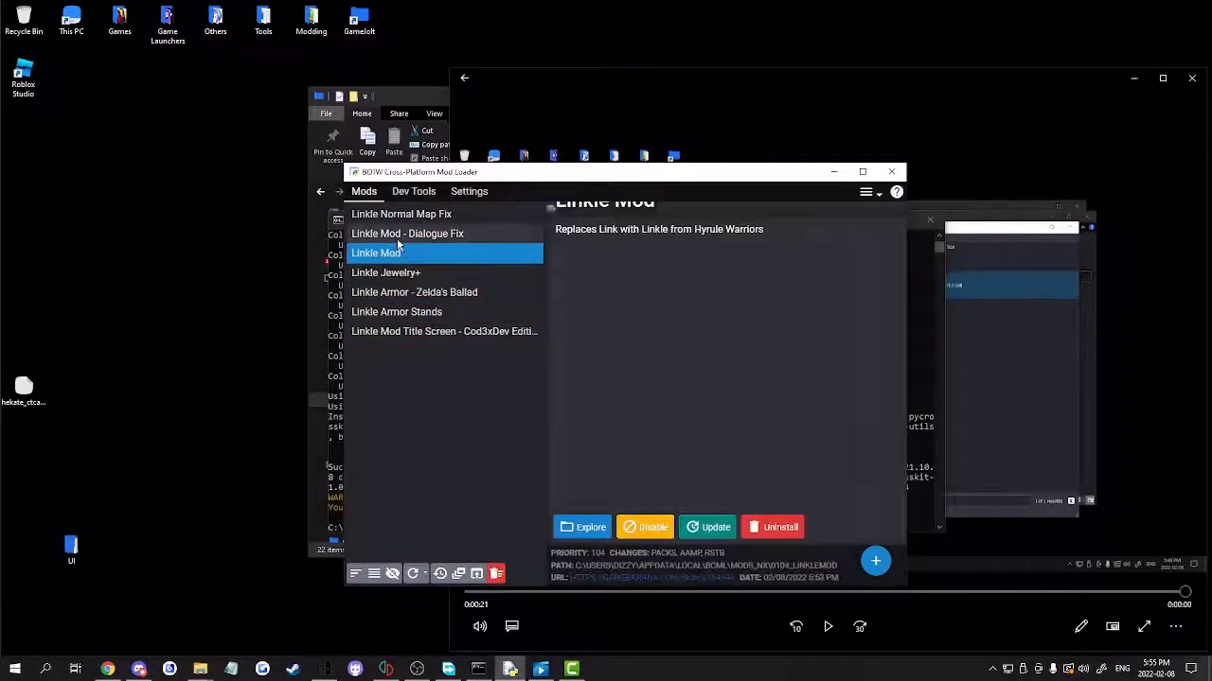
Review the Dialogue Fix, Zelda's Ballad, Jewelry+, Linkle Mod and Normal Map Fix details again
click(397, 234)
click(403, 295)
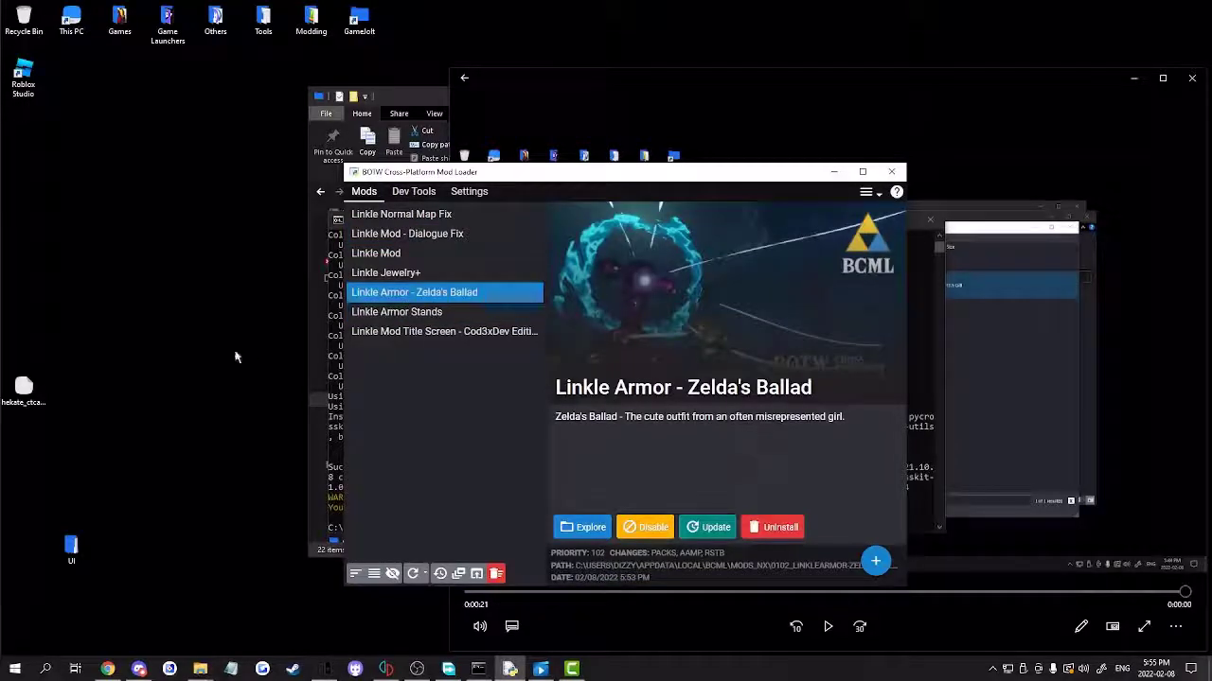
click(408, 278)
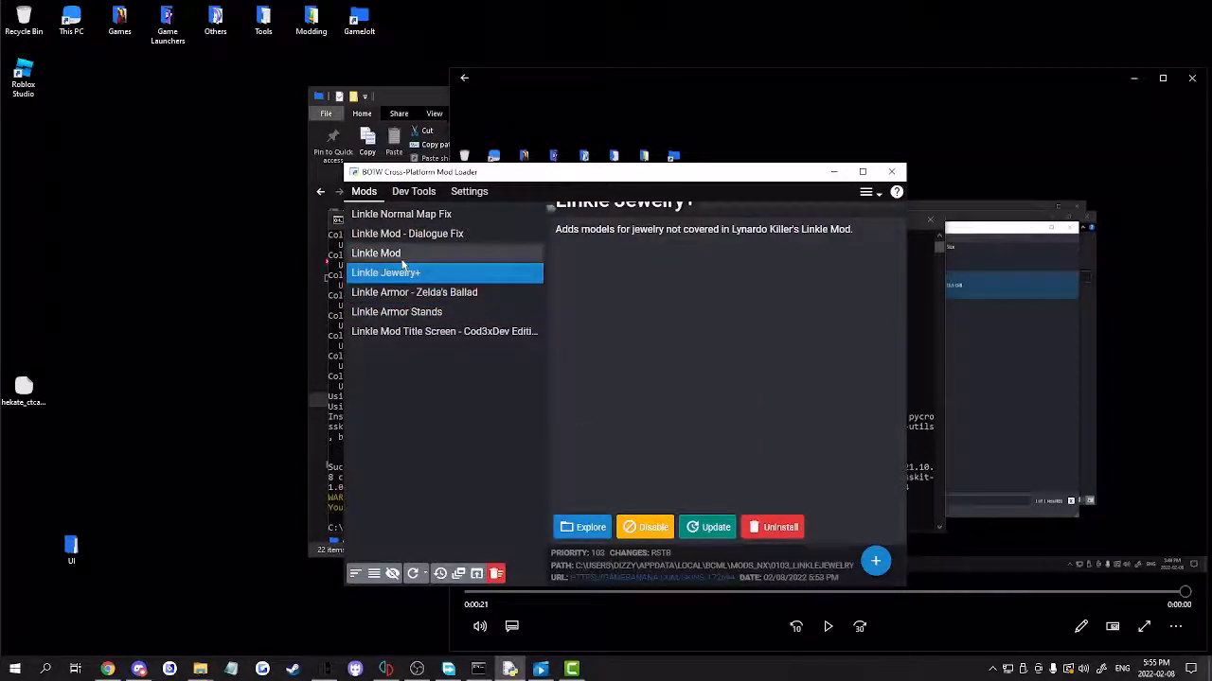
click(401, 254)
click(407, 235)
click(412, 248)
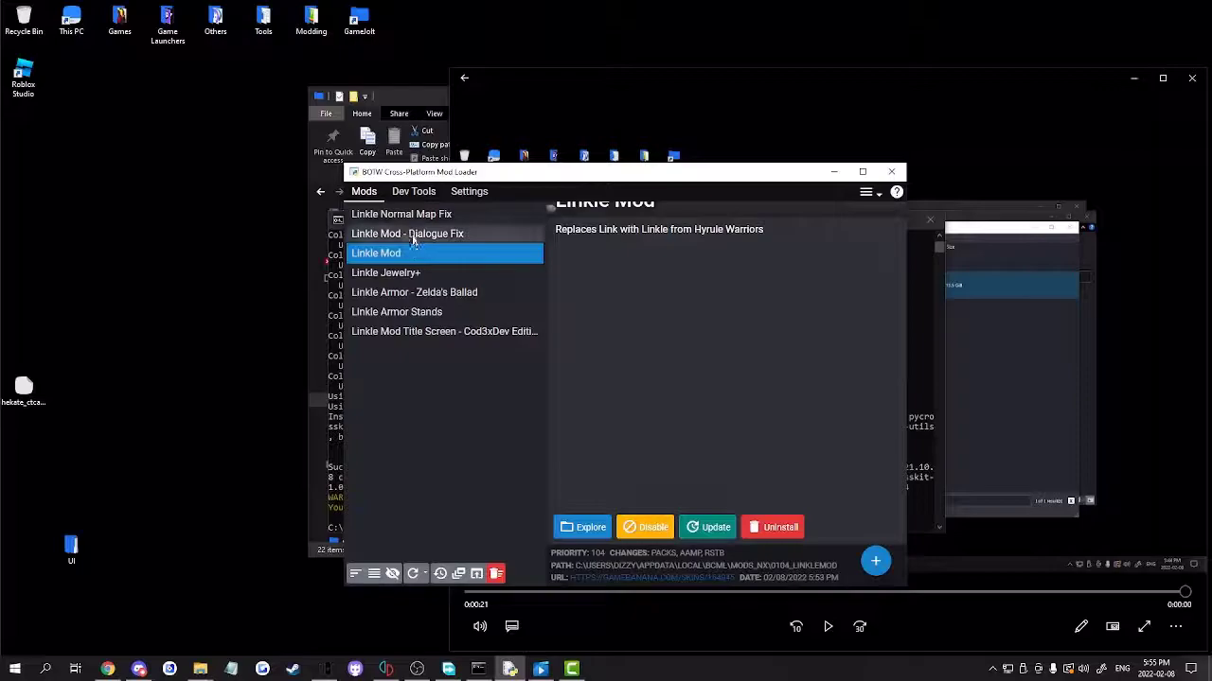
click(474, 227)
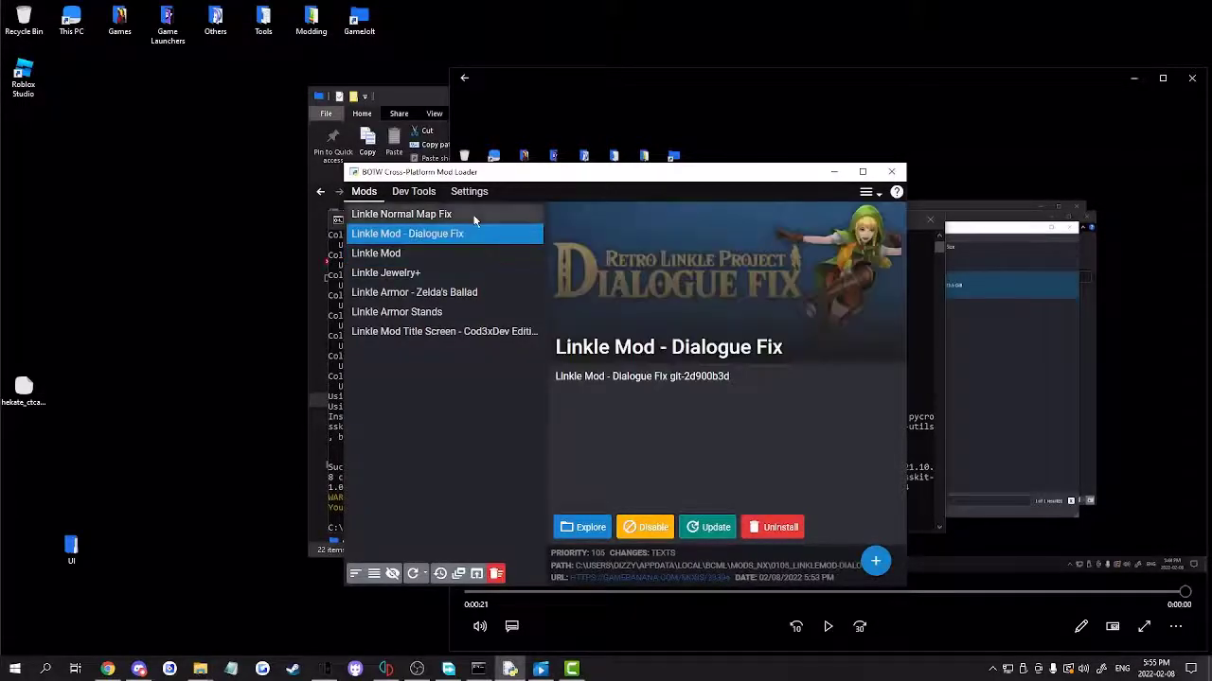
click(475, 218)
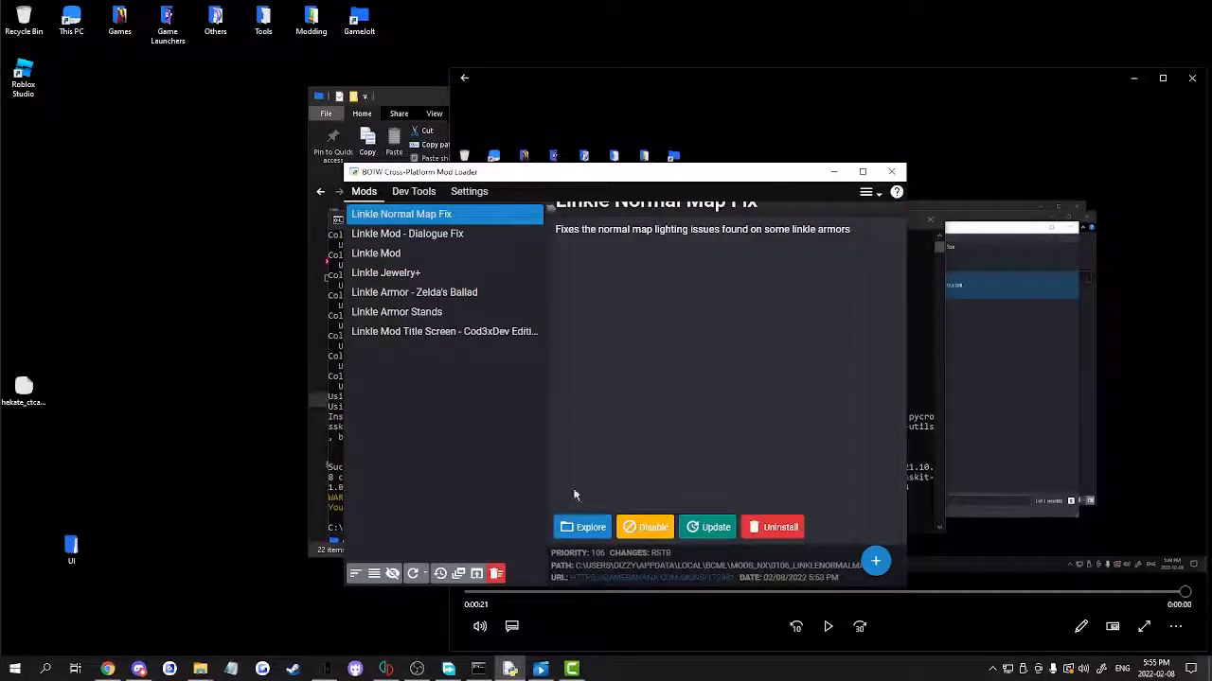
Export the installed mods as Atmosphere zip 'sdadasdasdasdas' and dismiss the Done message
click(477, 575)
click(481, 457)
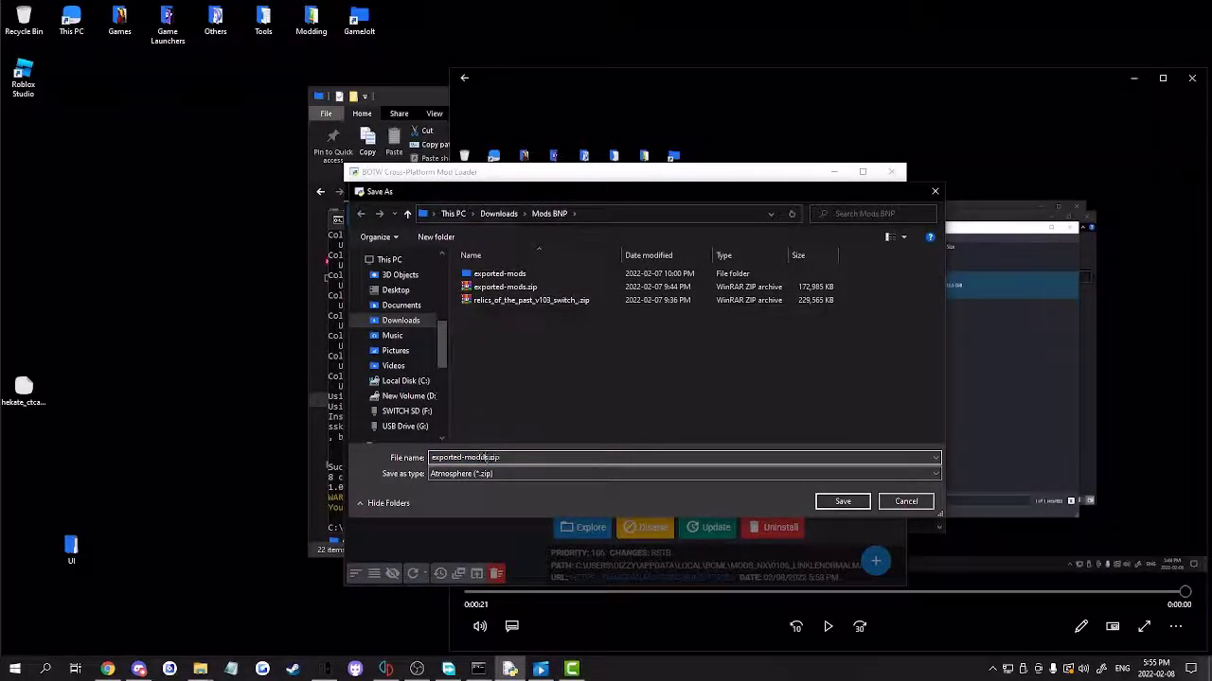
text(sdadasdasdasdas)
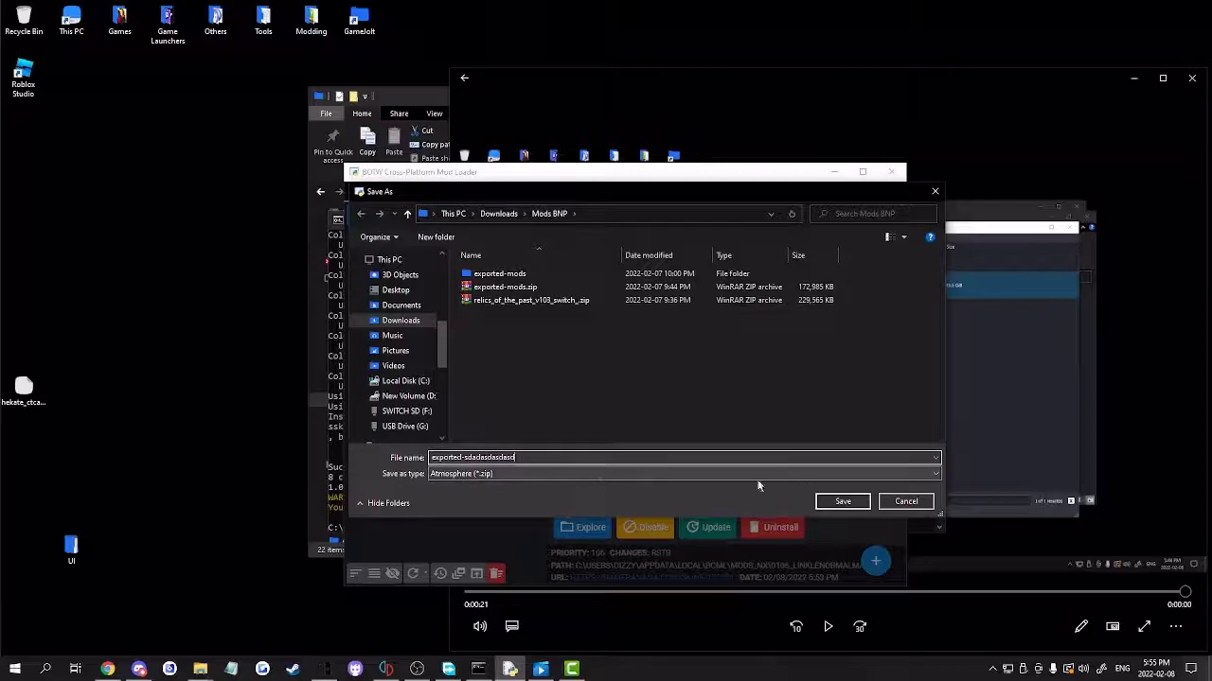
click(845, 505)
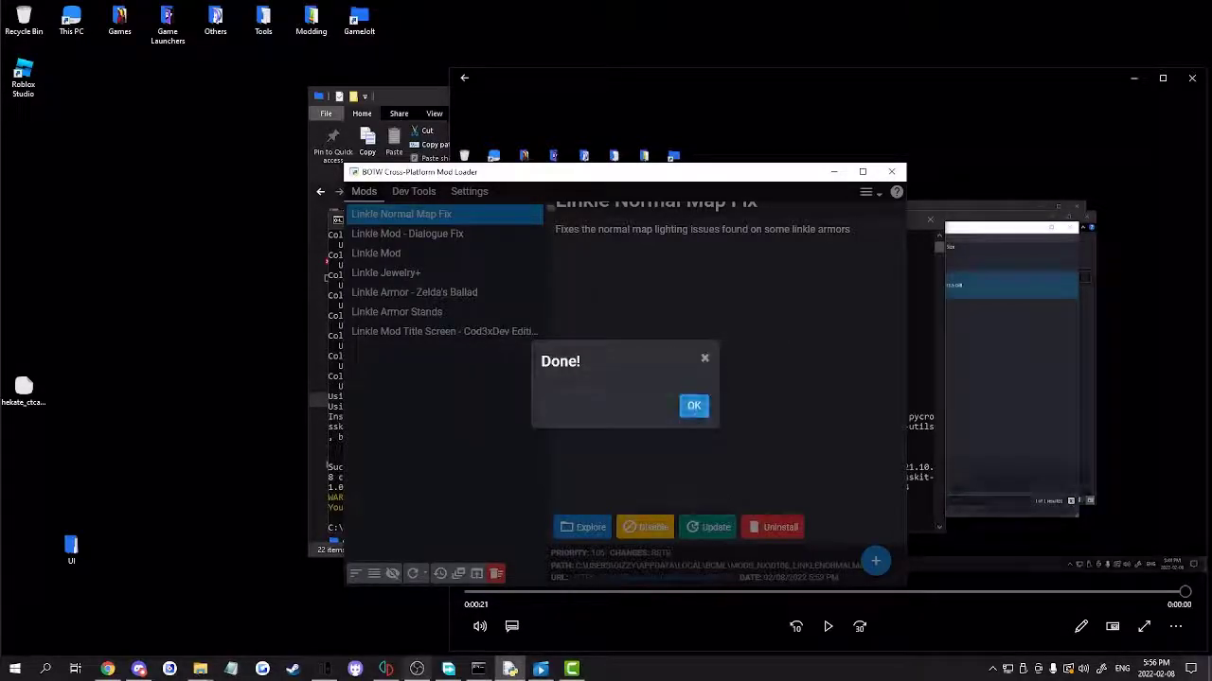
click(417, 669)
click(416, 669)
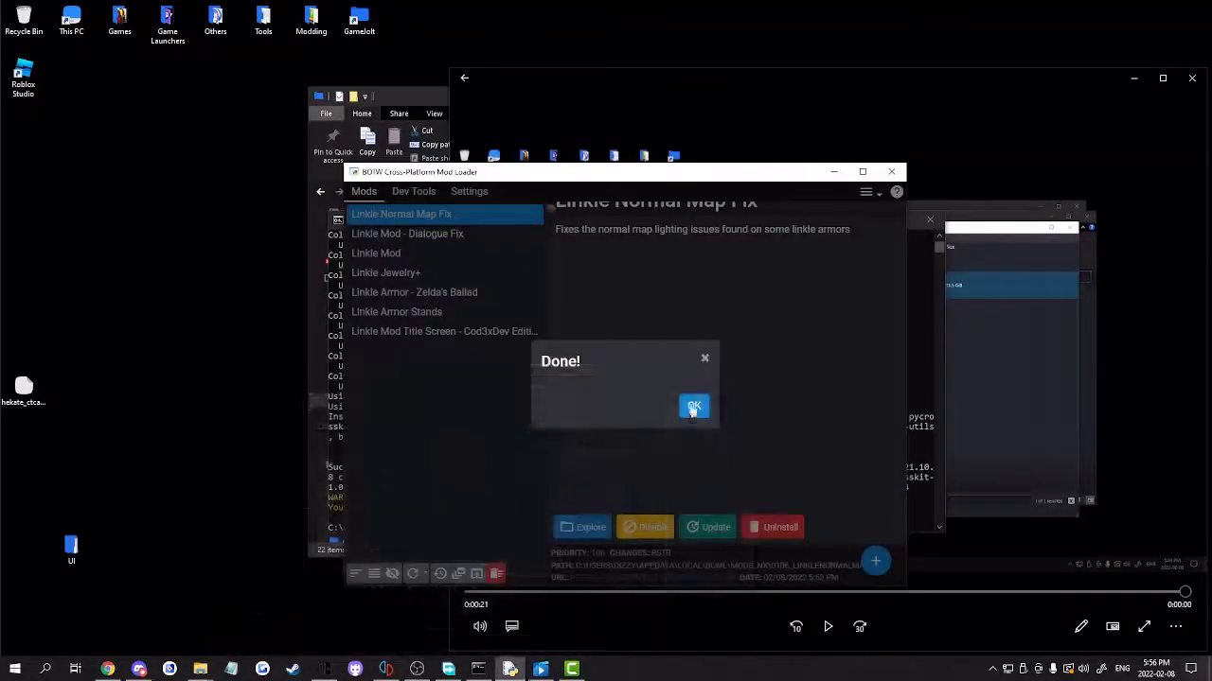
click(694, 407)
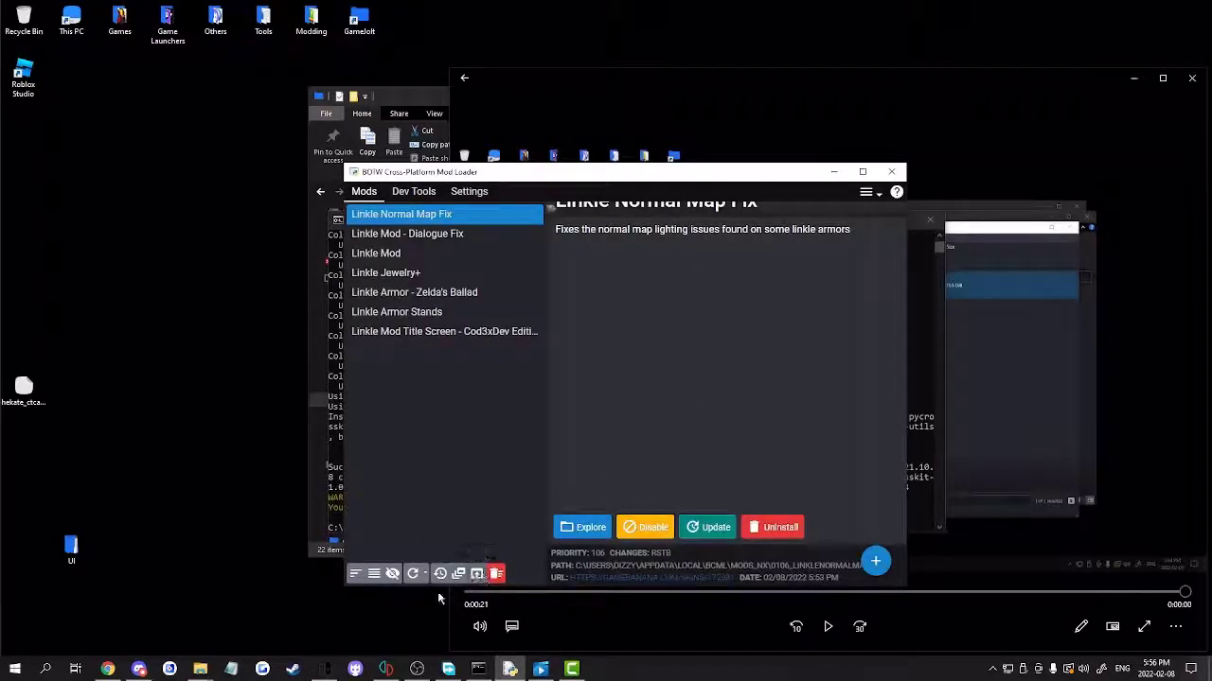
Extract the exported zip in Downloads\Mods BNP into its own folder
mouse_move(200, 662)
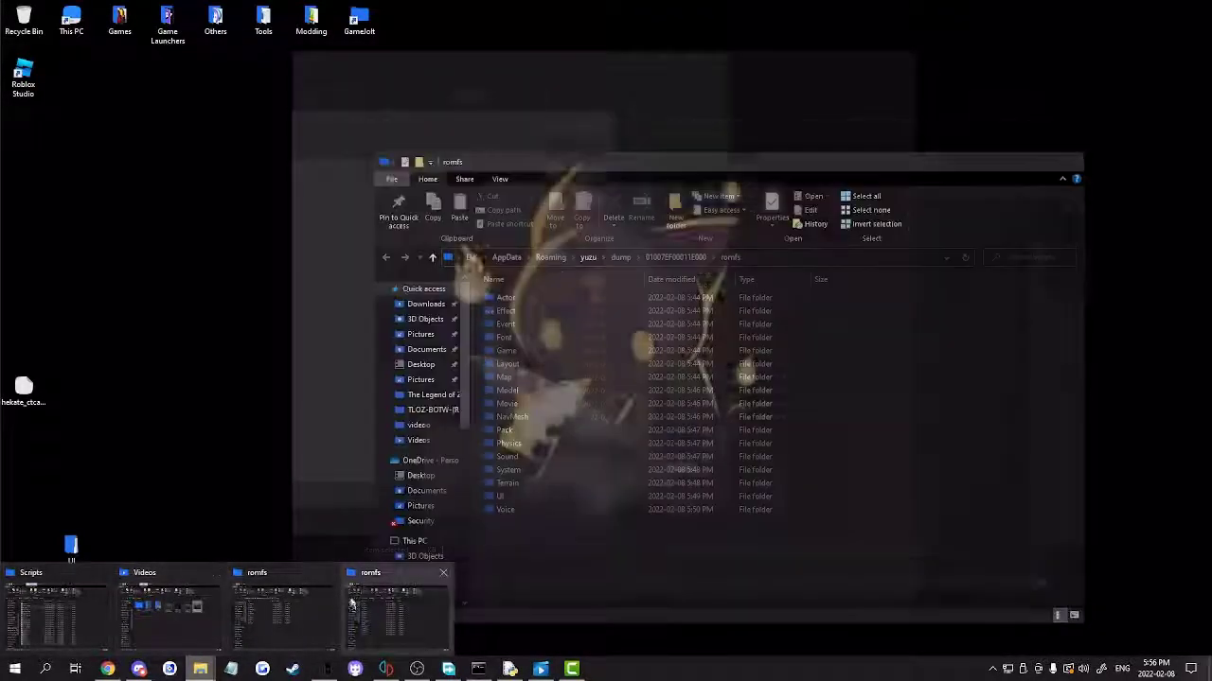
click(353, 602)
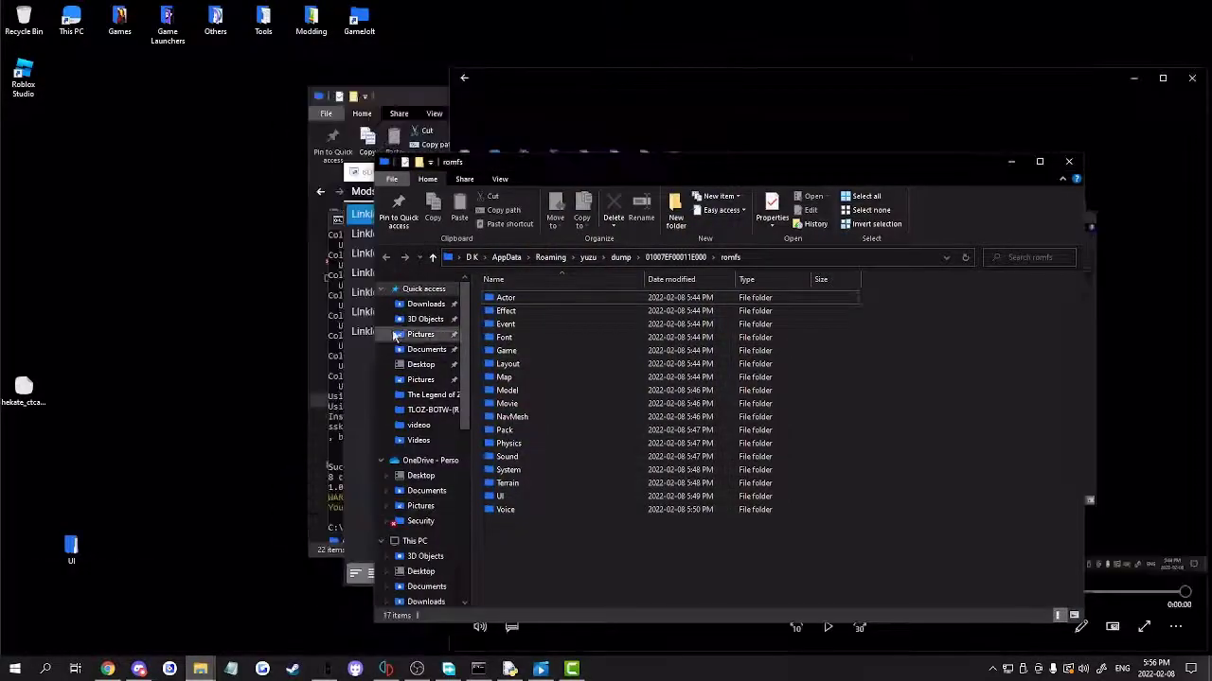
click(426, 305)
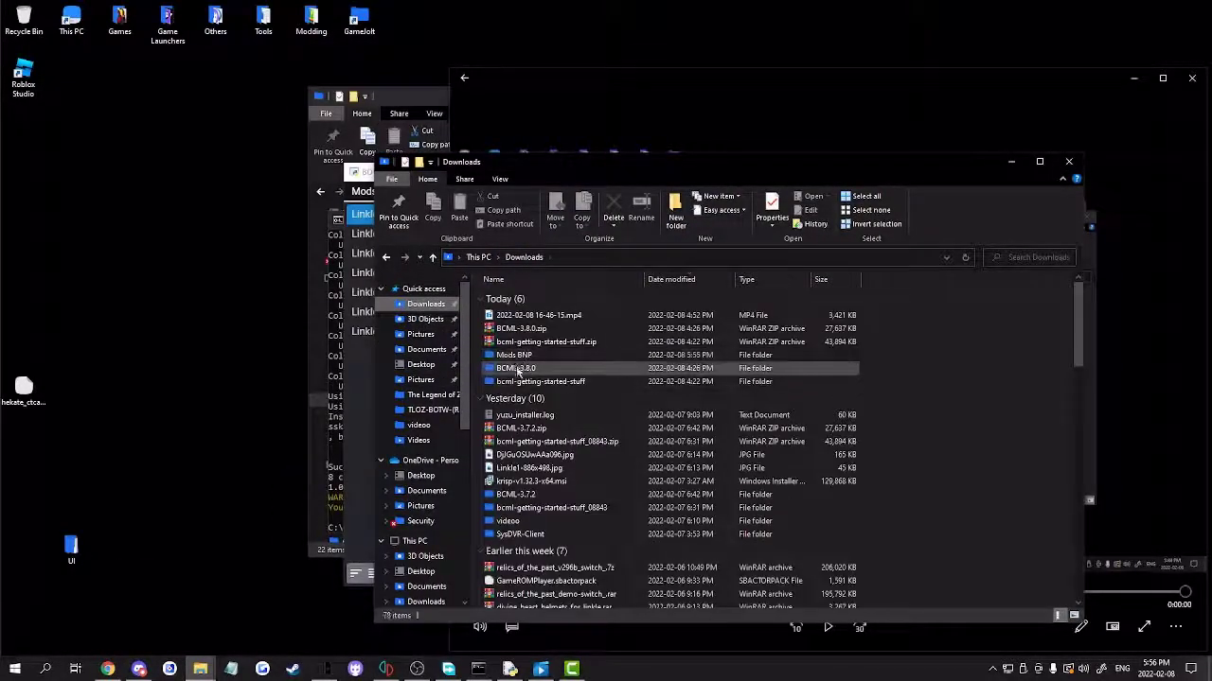
double_click(534, 353)
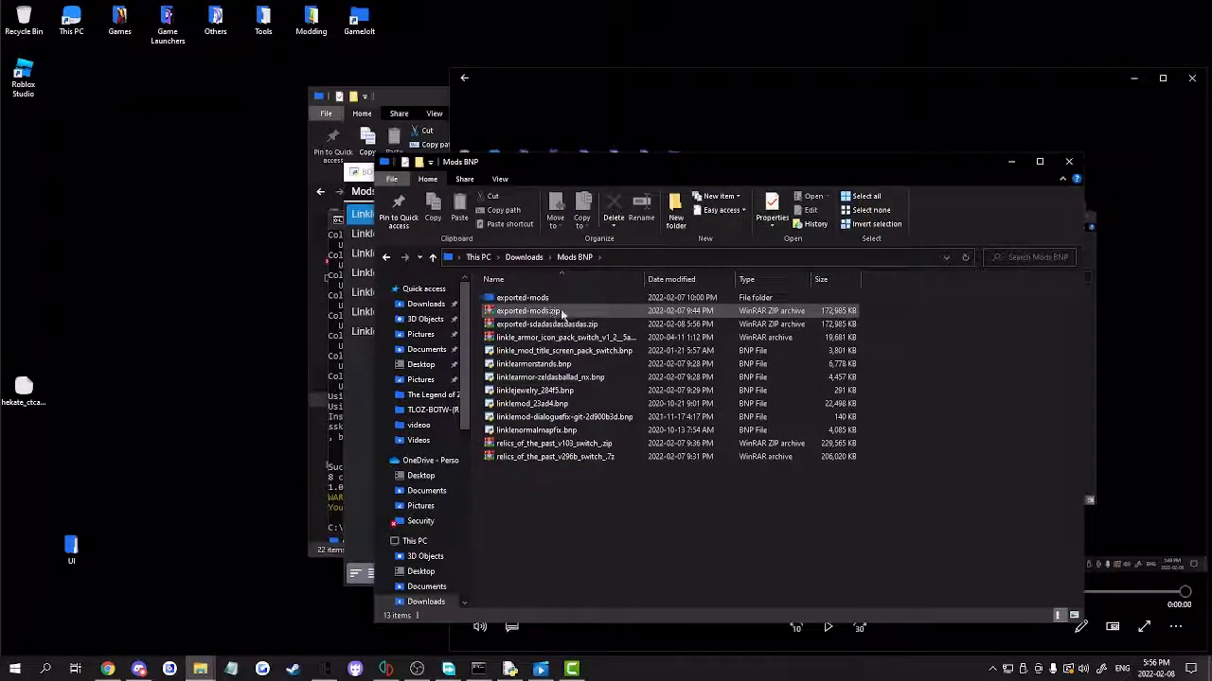
right_click(558, 323)
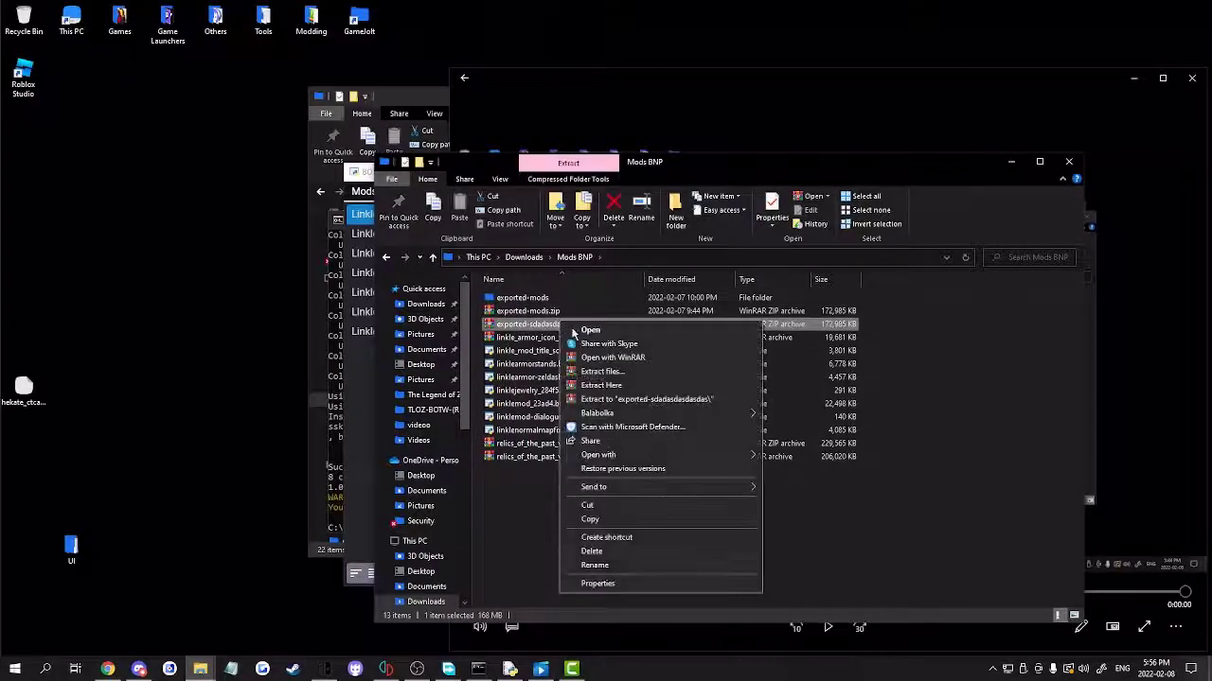
click(620, 403)
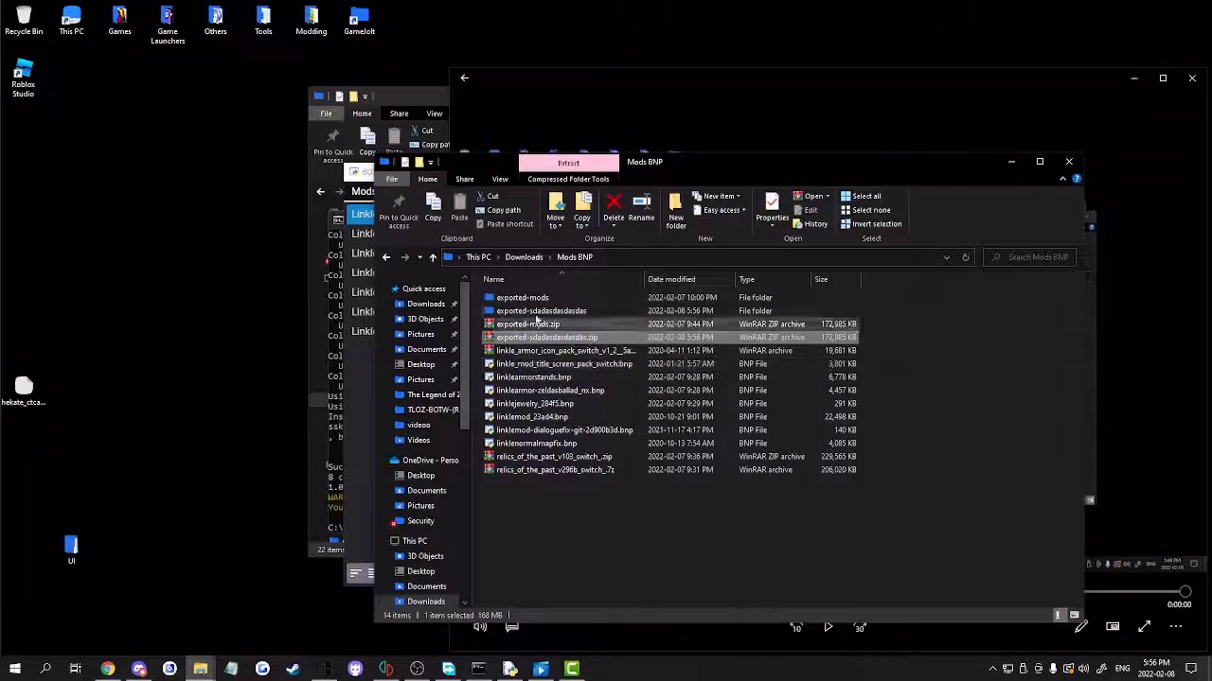
Open the extracted folder through 01007EF00011E000 down to romfs, then go back up
click(541, 312)
double_click(541, 312)
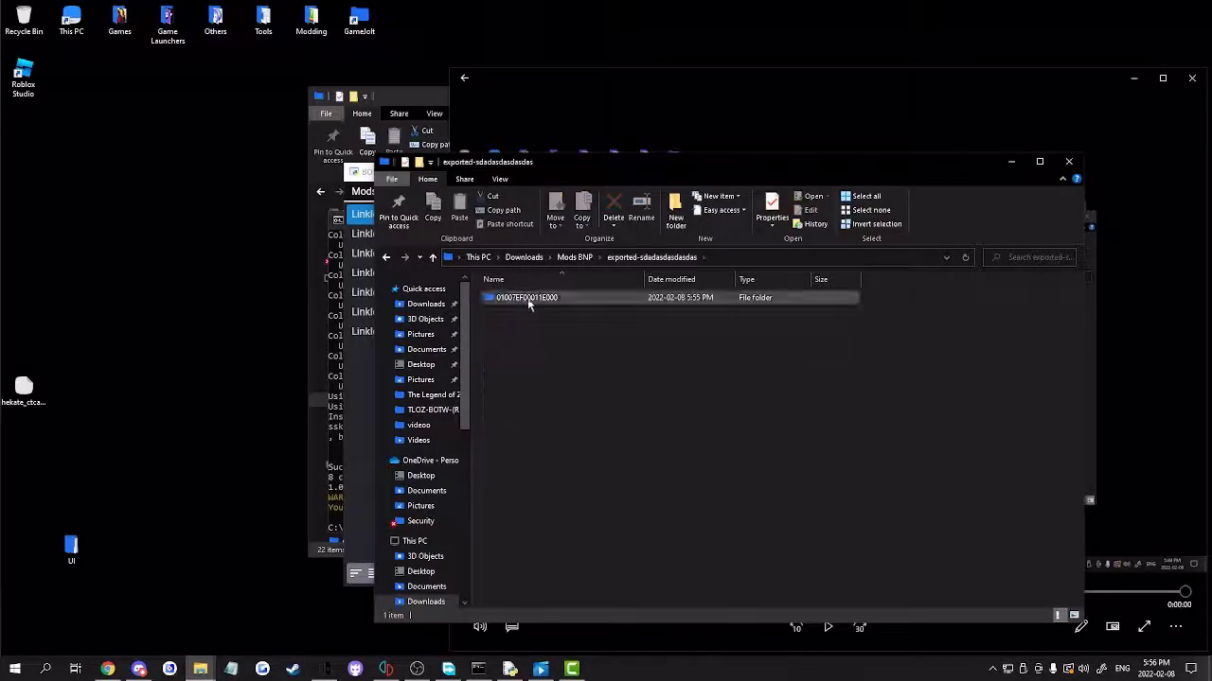
double_click(526, 299)
double_click(507, 299)
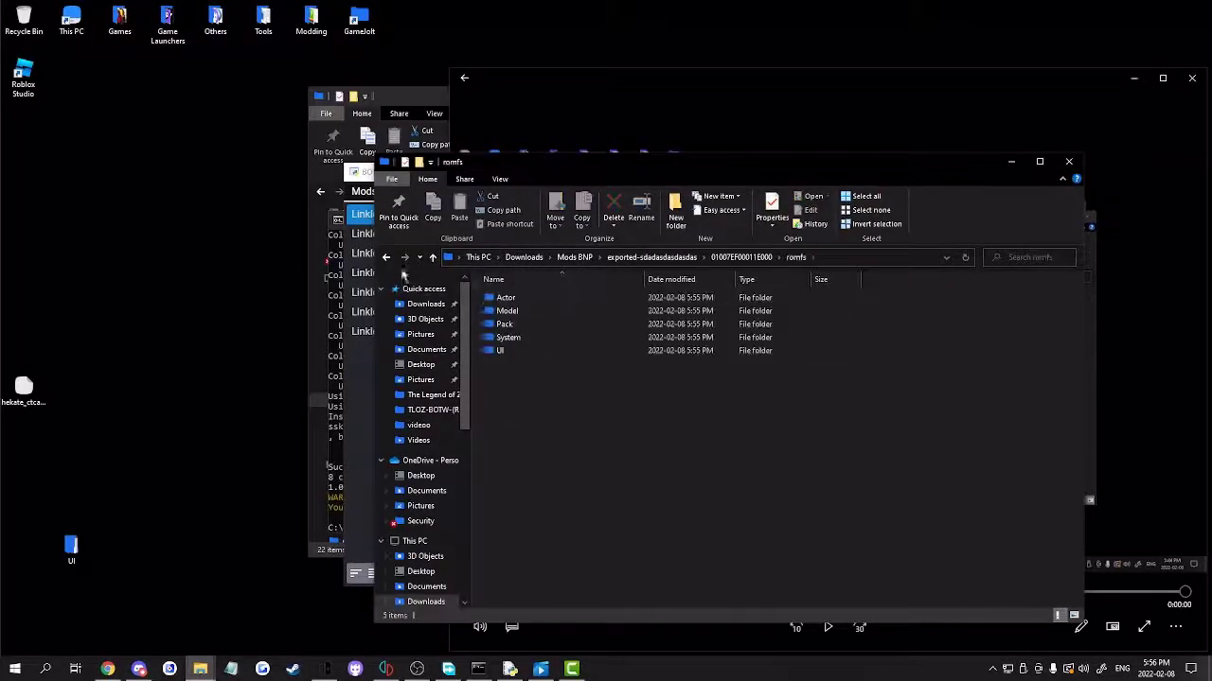
click(386, 259)
click(386, 259)
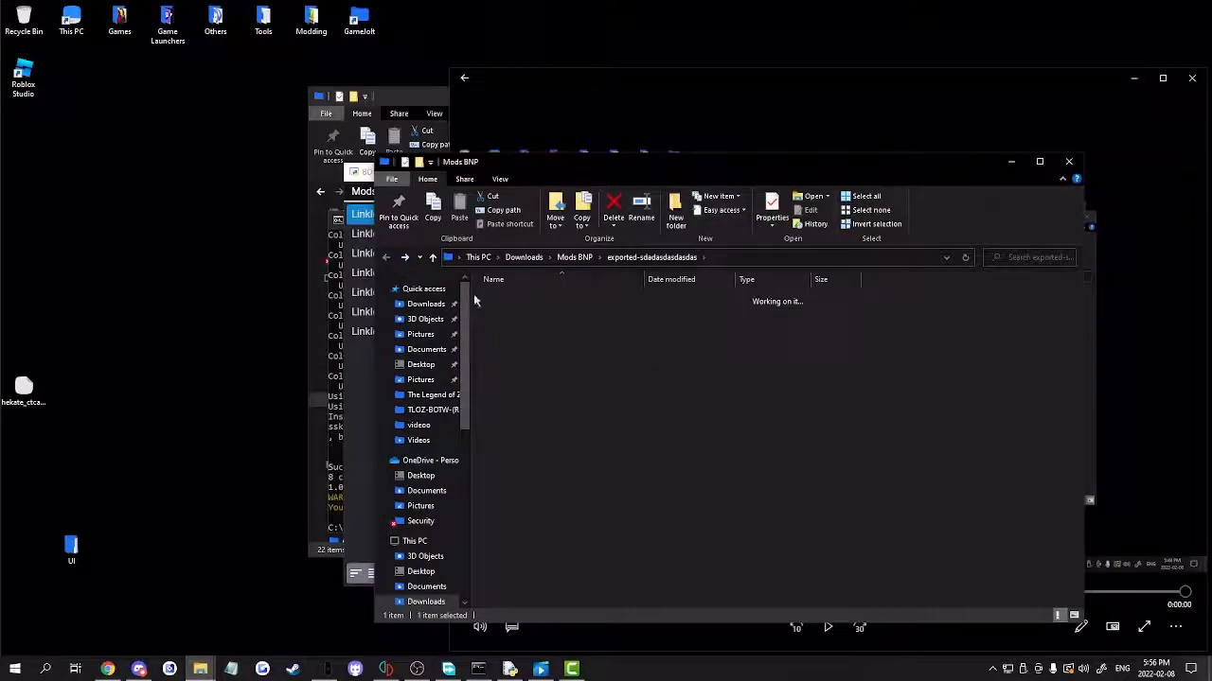